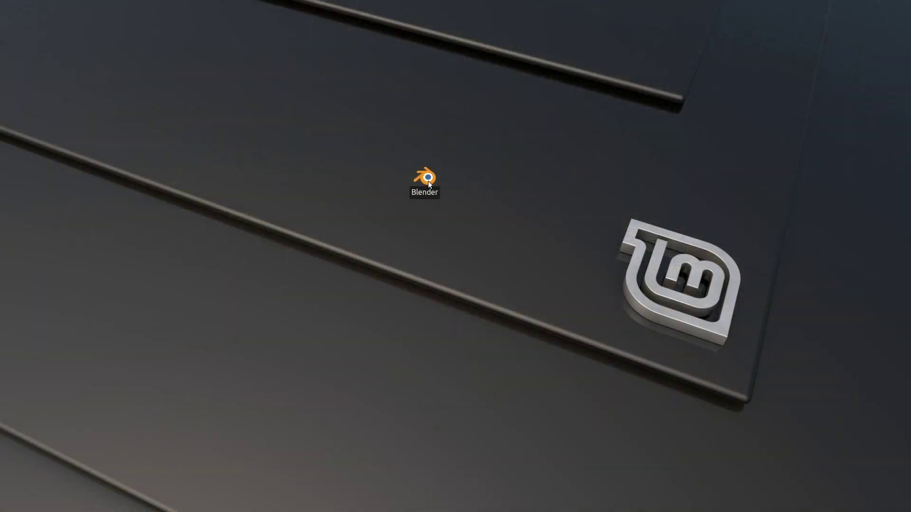
Launch Blender 2.93.1 from its desktop icon to open the default scene.
double_click(427, 178)
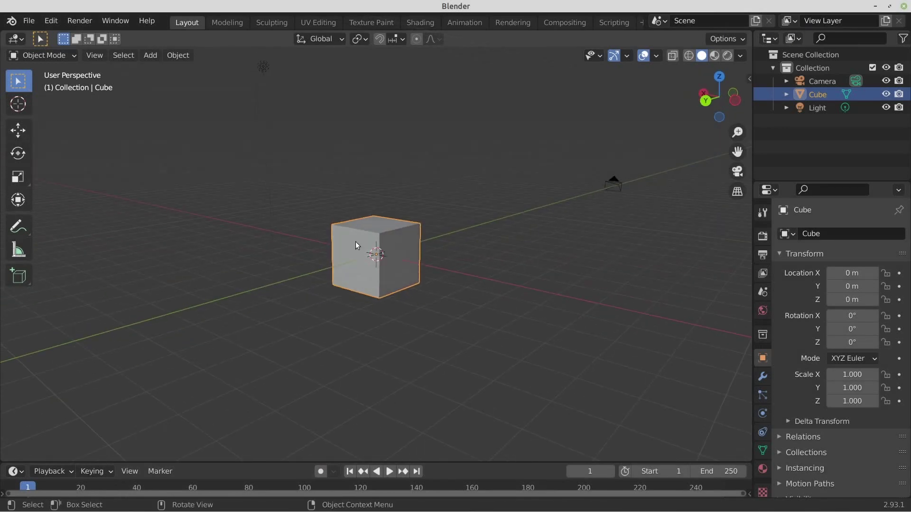
Delete the default cube with X, leaving only the camera and light.
key("x")
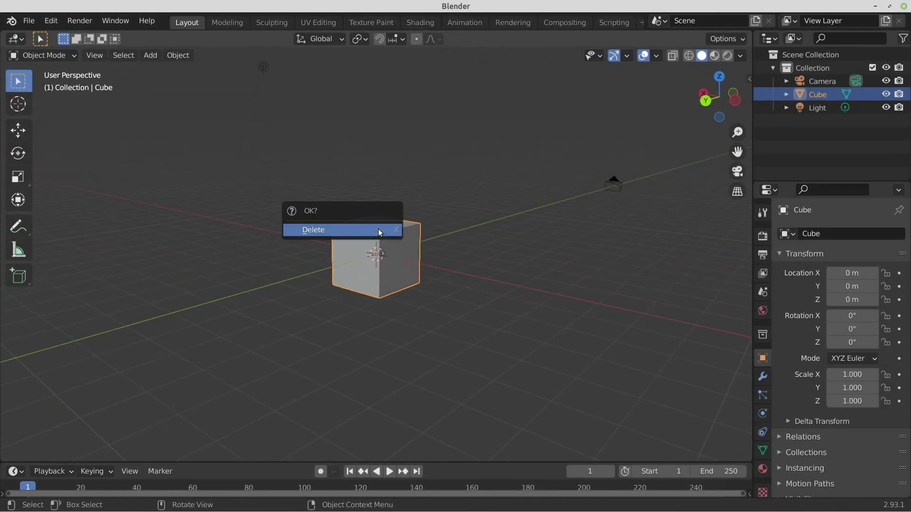
left_click(379, 230)
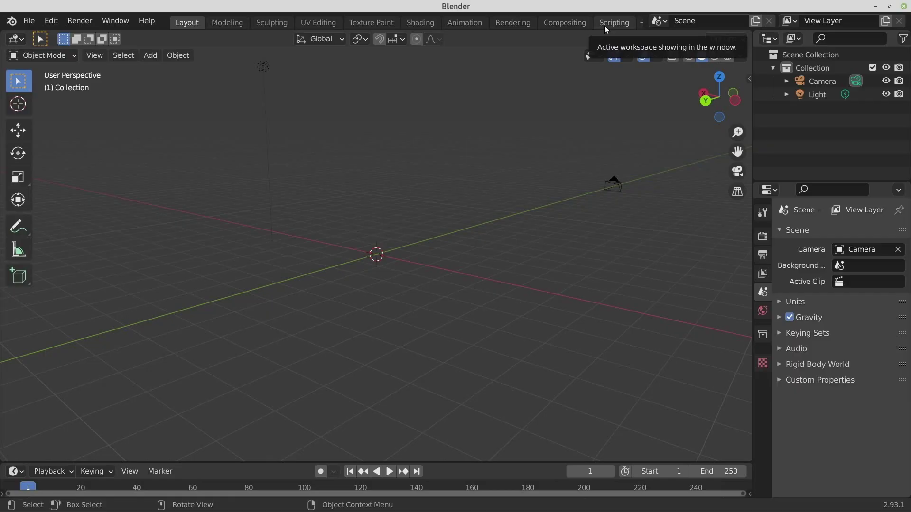
Switch to the Scripting workspace and resize the 3D view and console areas.
left_click(607, 22)
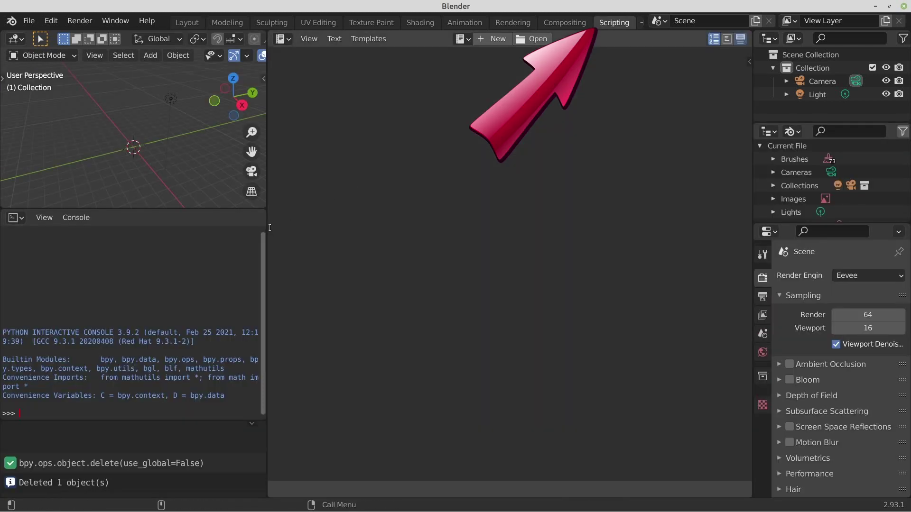
left_click_drag(267, 227, 480, 227)
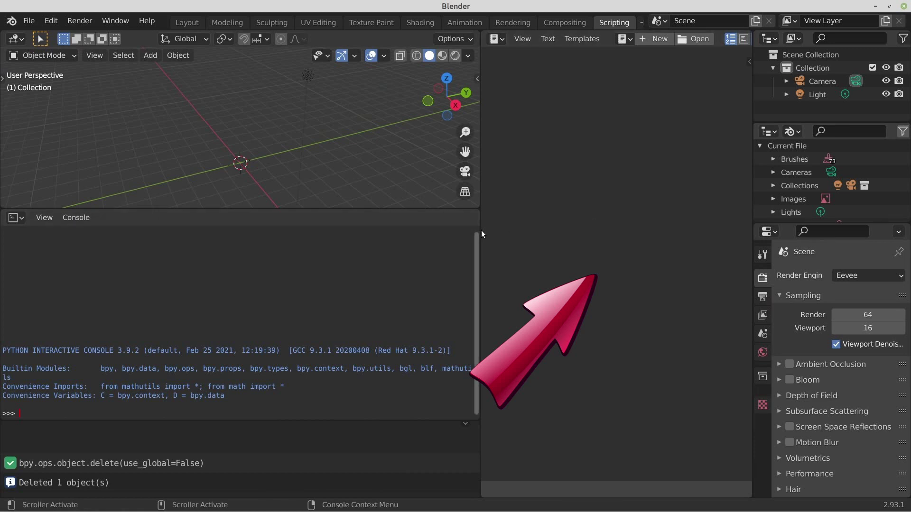
left_click_drag(481, 230, 373, 232)
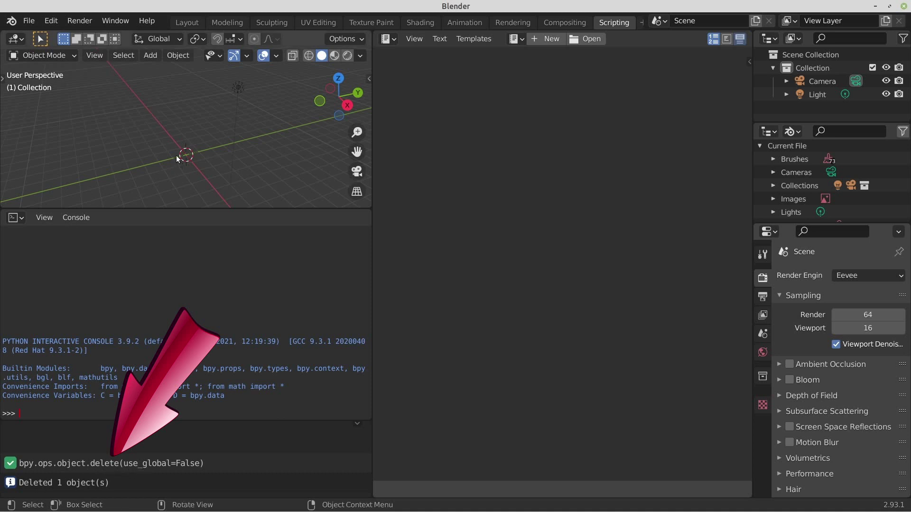
Add a size-2 cube at the origin and copy its logged primitive_cube_add command.
left_click(147, 56)
mouse_move(168, 70)
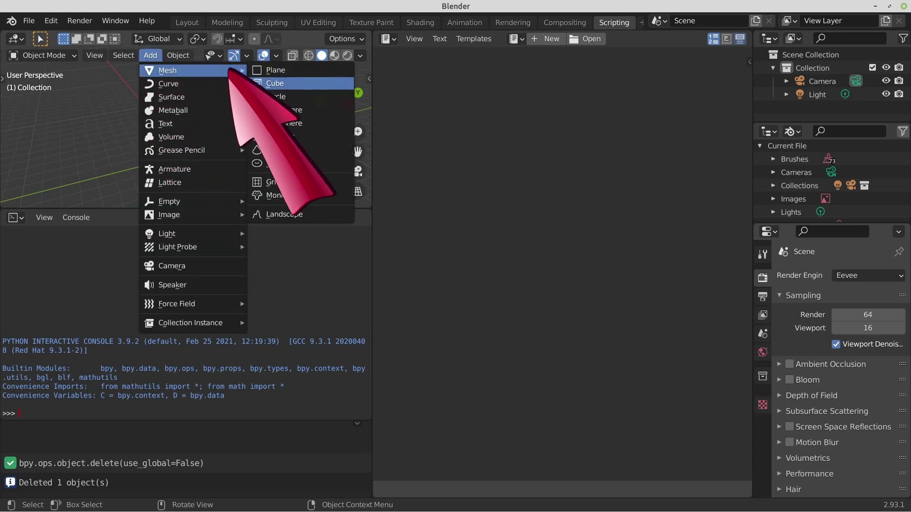
left_click(262, 85)
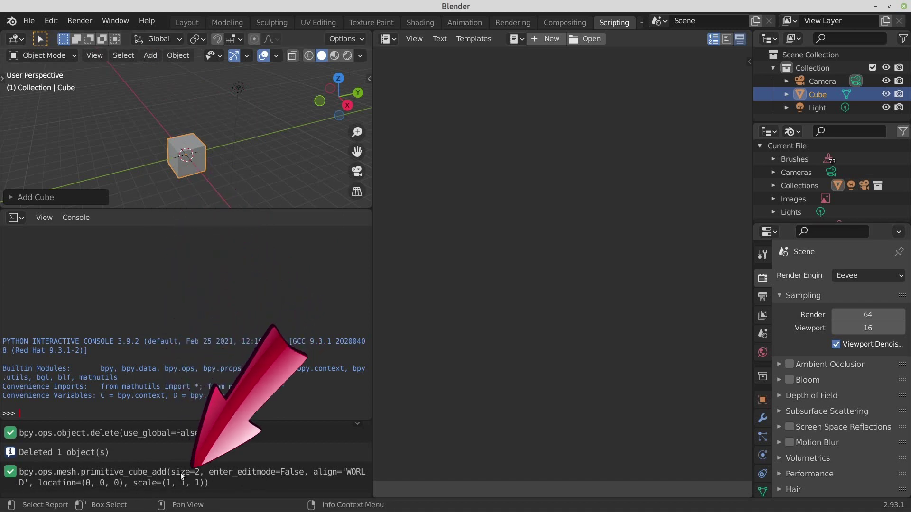
left_click(11, 475)
right_click(11, 475)
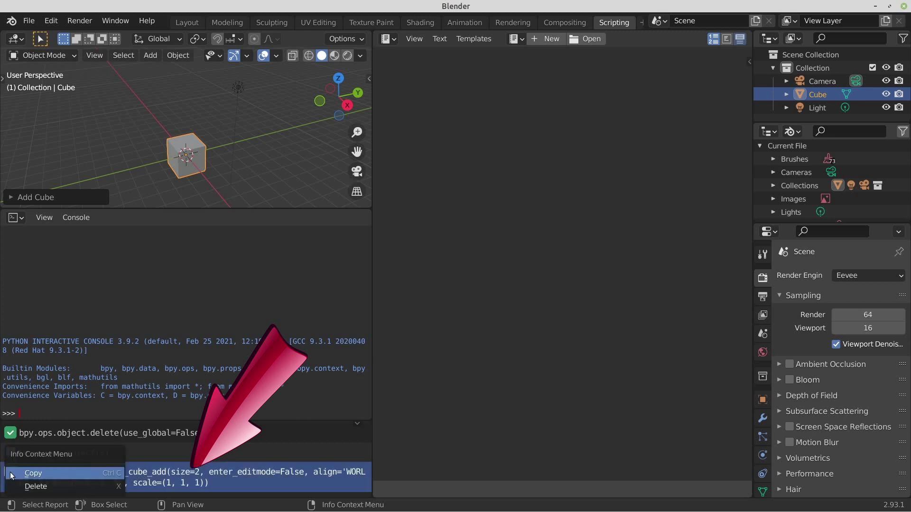
left_click(50, 474)
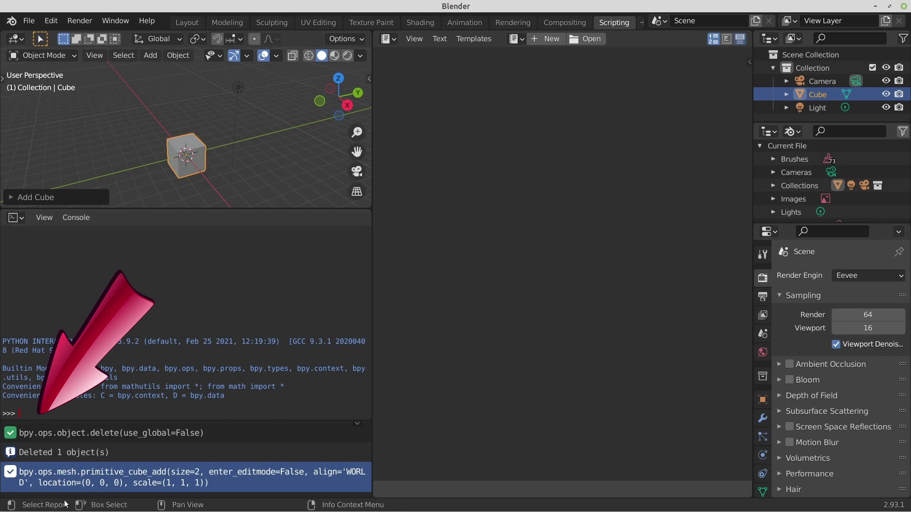
Paste the cube-add command into the Python console and change its size to 1.
right_click(67, 413)
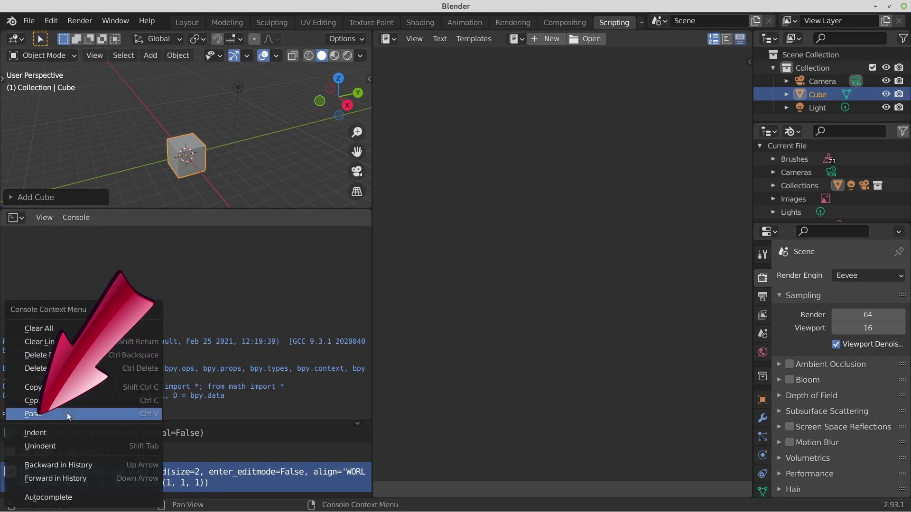
left_click(67, 412)
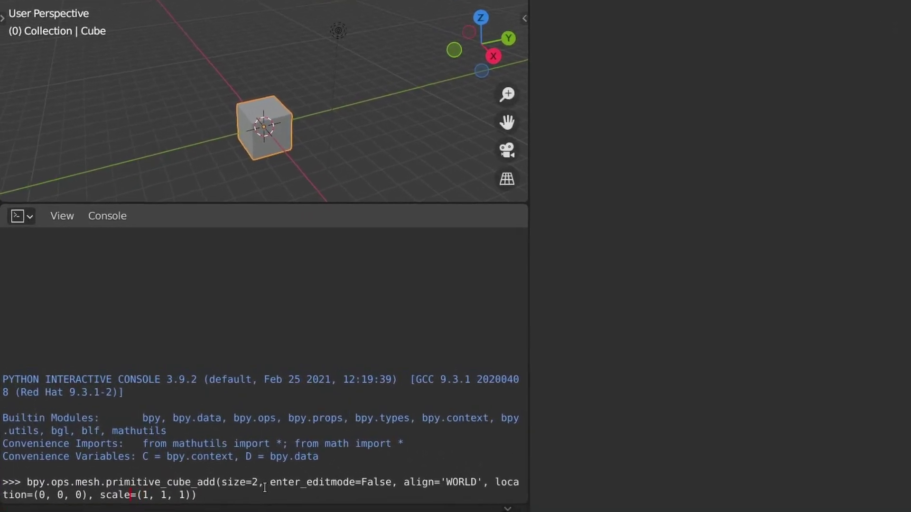
key("Left")
key("Left")
key("Left")
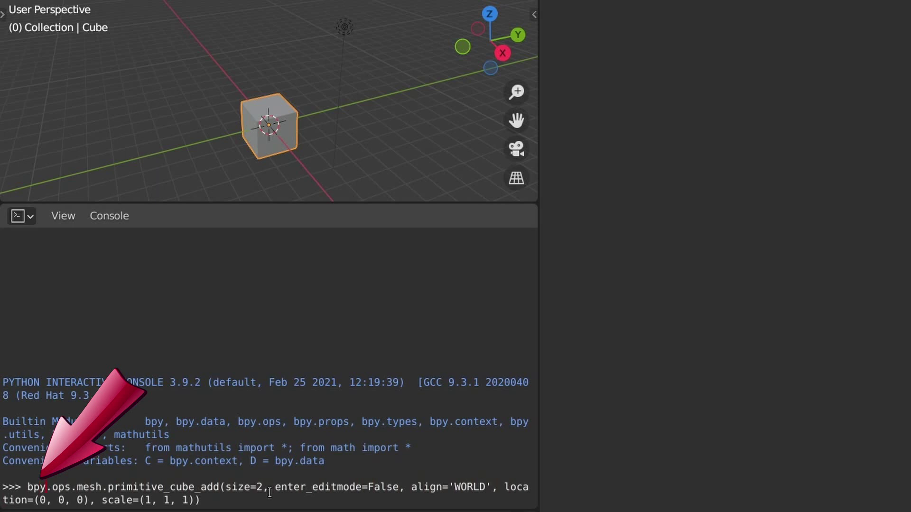
key("Right")
key("Right")
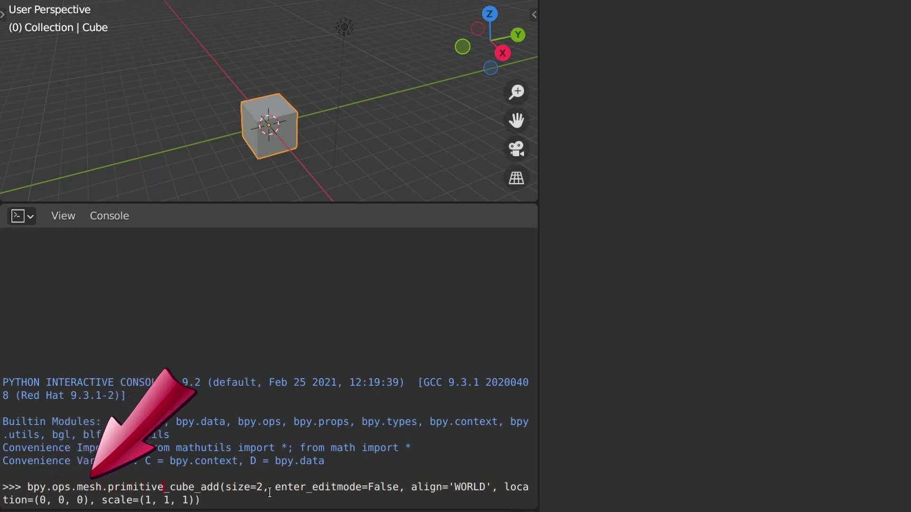
key("Left")
key("Left")
key("Left")
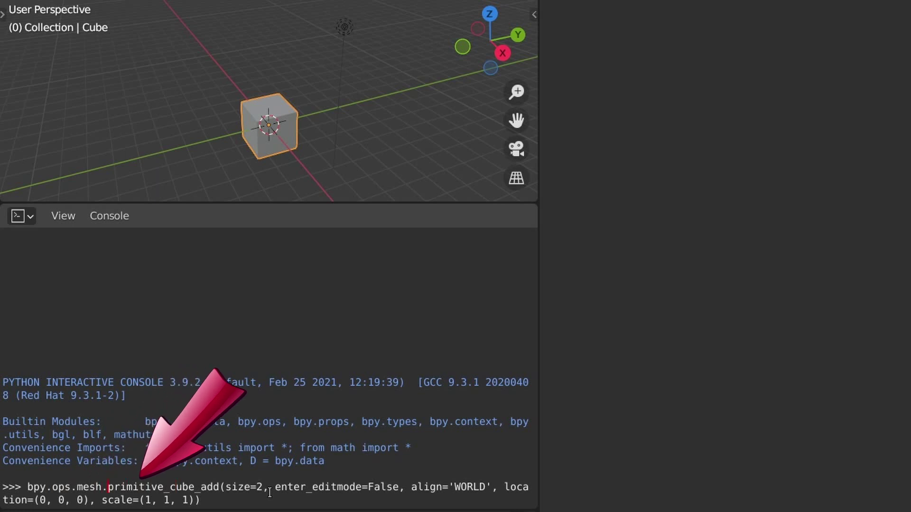
key("Right")
key("Right")
key("Right")
key("Right")
key("Right")
key("Right")
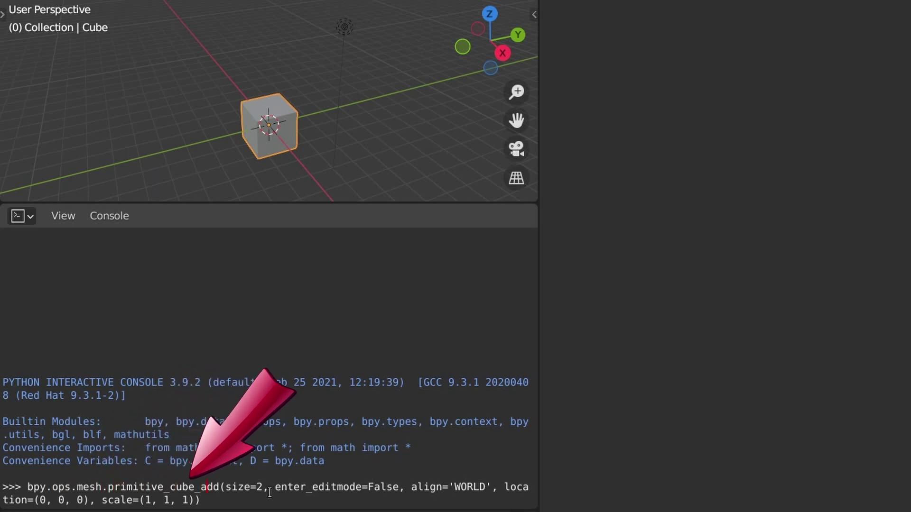
key("Right")
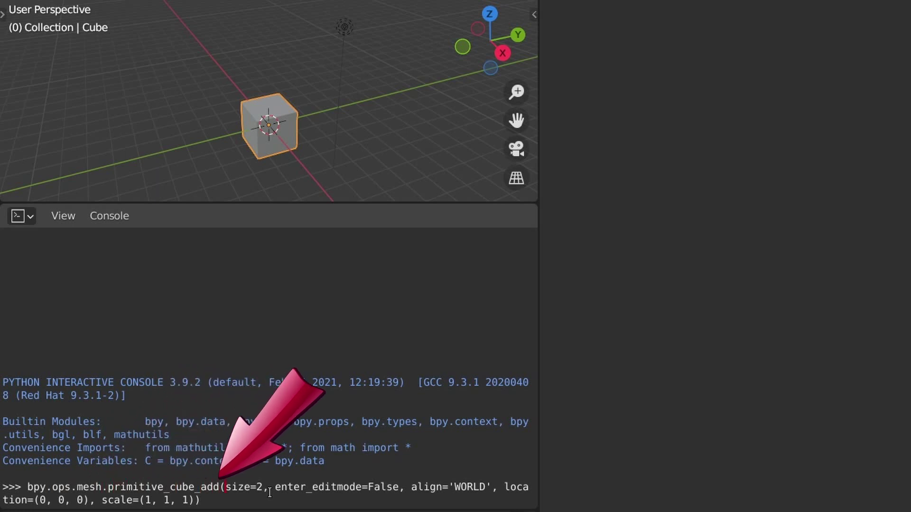
key("Right")
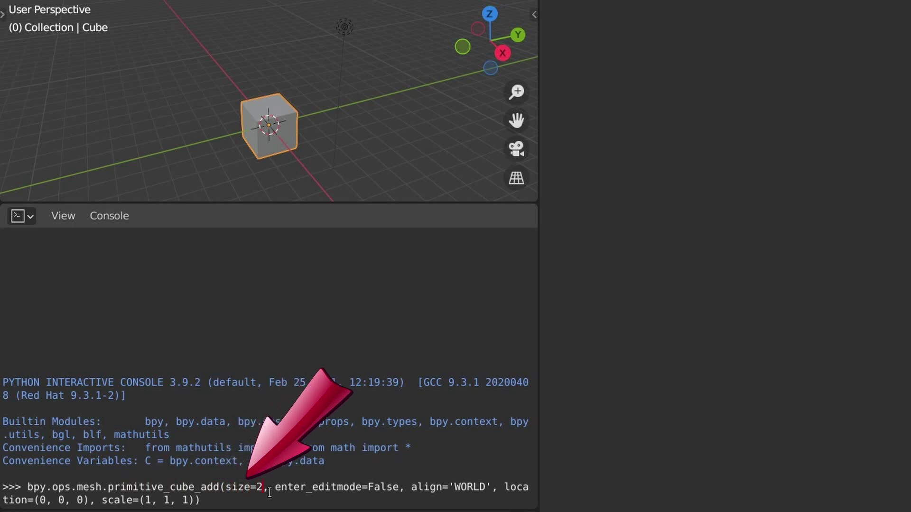
key("Right")
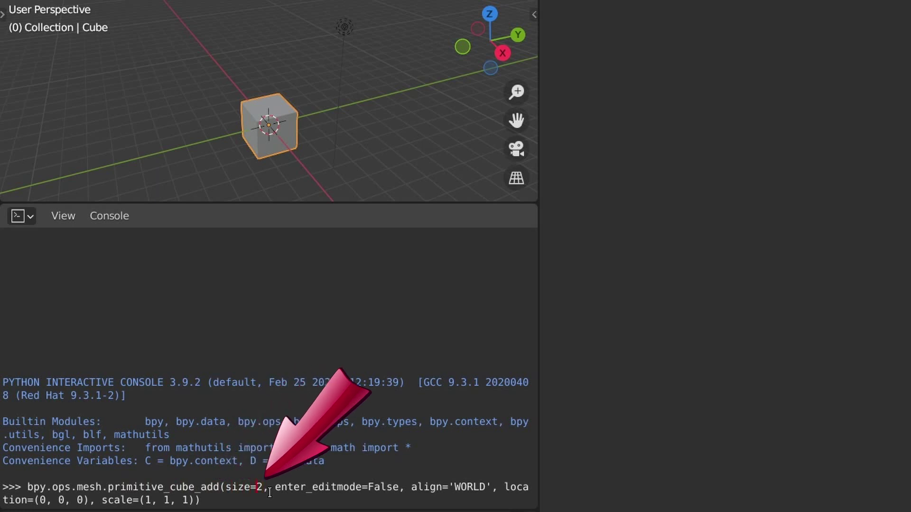
key("Delete")
type("1")
Change the pasted command's location to (0, 0, 4).
key("Right")
key("Right")
key("Right")
key("Right")
key("Right")
key("Right")
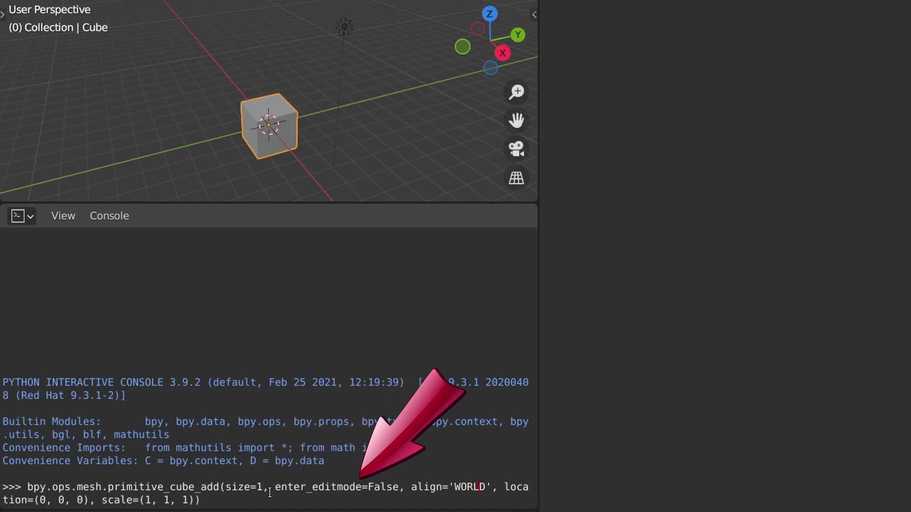
key("Right")
key("Right")
key("Right")
key("Right")
key("Right")
key("Right")
key("Right")
key("Right")
key("Right")
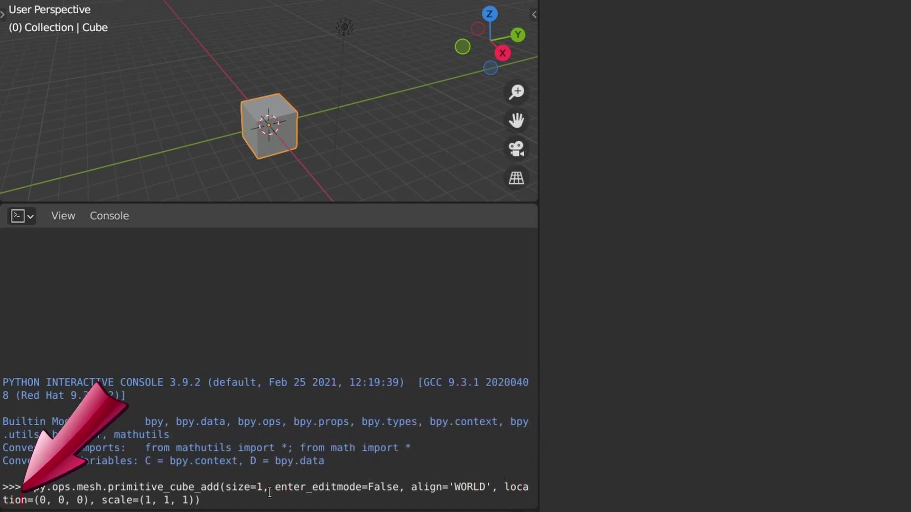
key("Right")
key("Right")
key("Right")
key("Right")
key("Right")
key("Right")
key("Right")
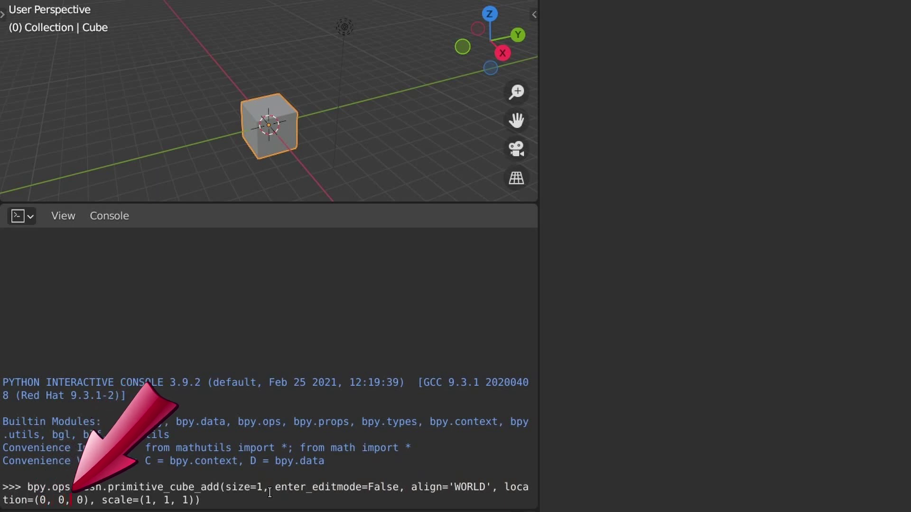
key("Right")
key("Right")
key("BackSpace")
type("4")
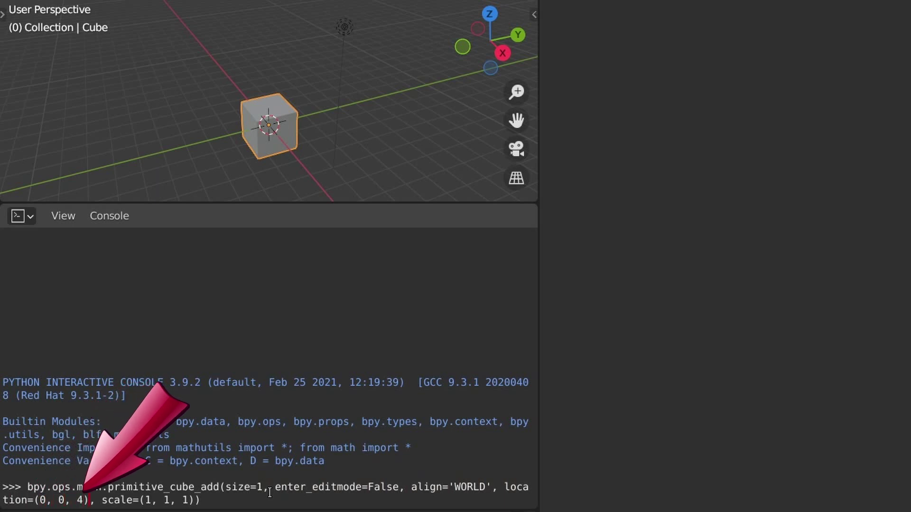
Set the scale to (3, 2, 1) and run the command, adding Cube.001.
key("Right")
key("Right")
key("Right")
key("Right")
key("Right")
key("Right")
key("BackSpace")
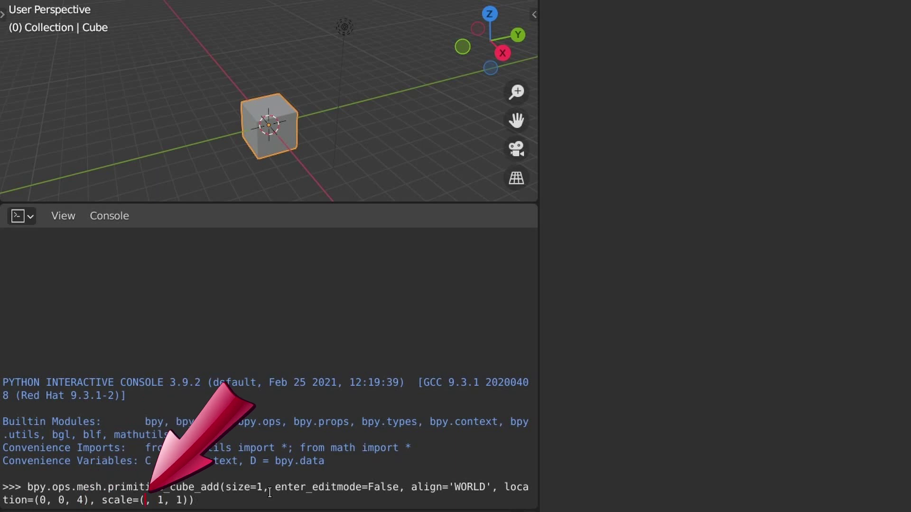
type("3")
key("Right")
key("Right")
key("Right")
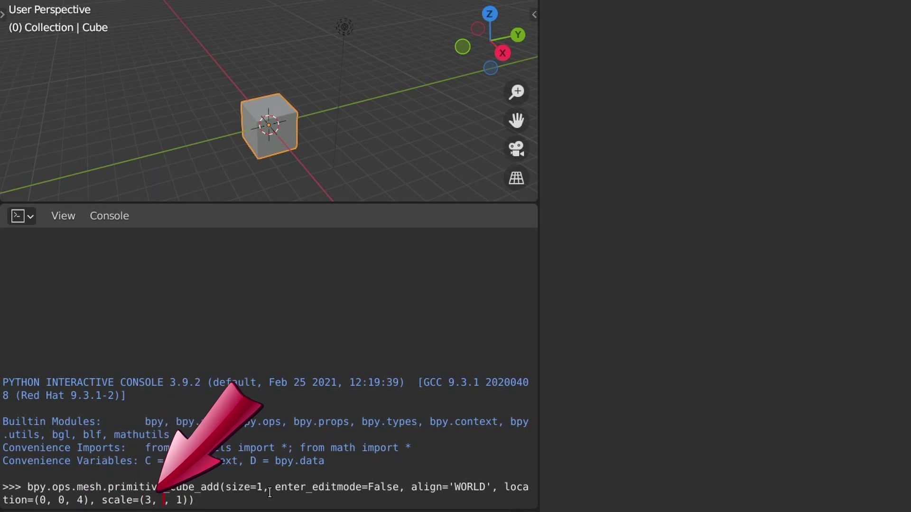
key("BackSpace")
type("2")
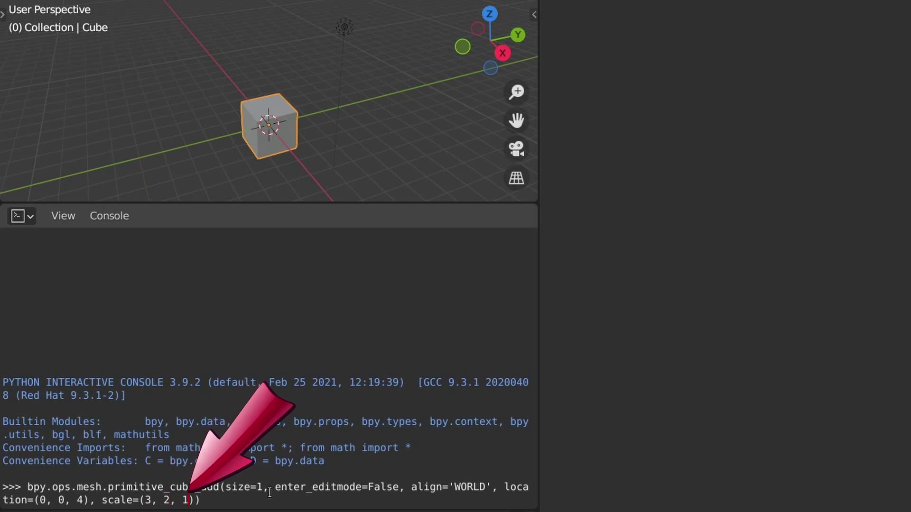
key("Return")
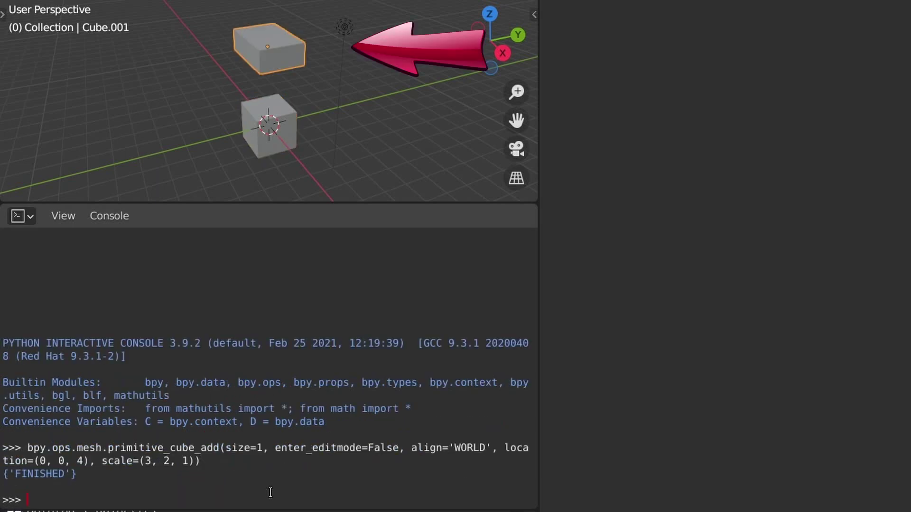
Back in Layout, delete Cube.001 and then the original cube.
mouse_move(269, 41)
middle_mouse_down()
mouse_move(329, 63)
mouse_move(331, 52)
middle_mouse_up()
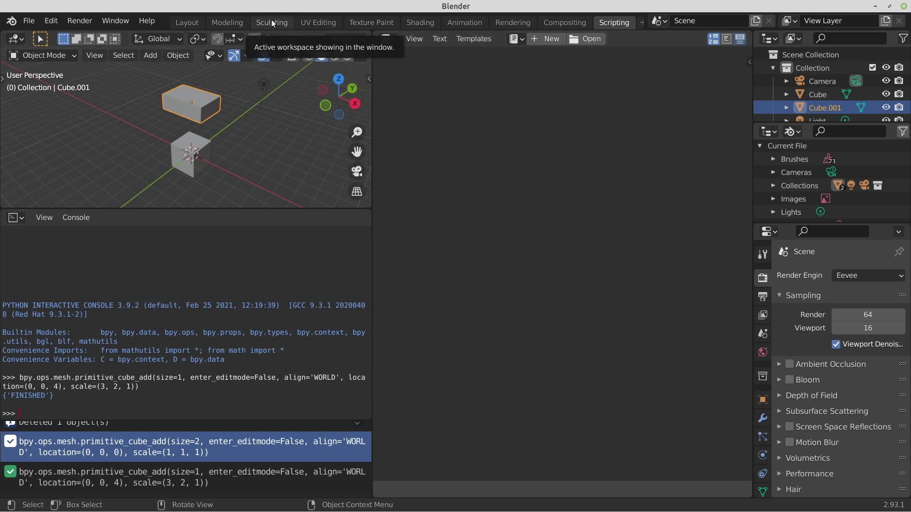
left_click(187, 24)
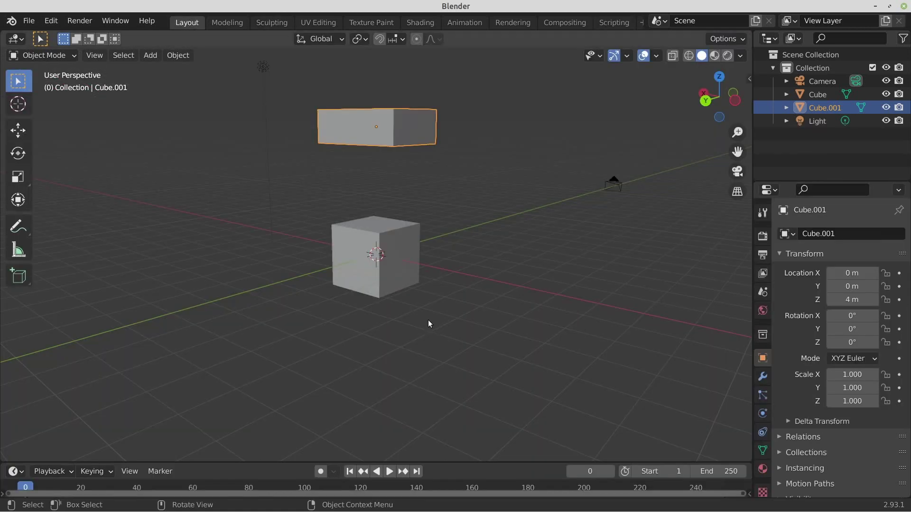
key("x")
left_click(376, 259)
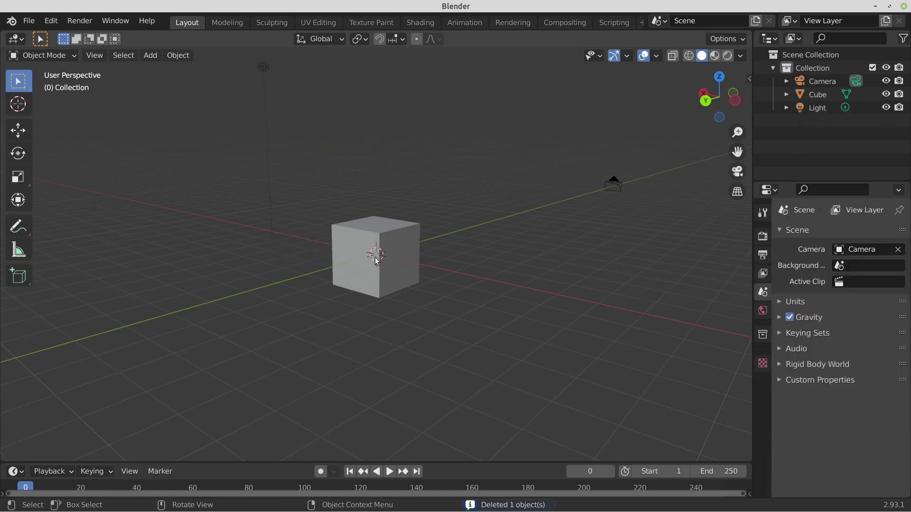
key("x")
left_click(376, 259)
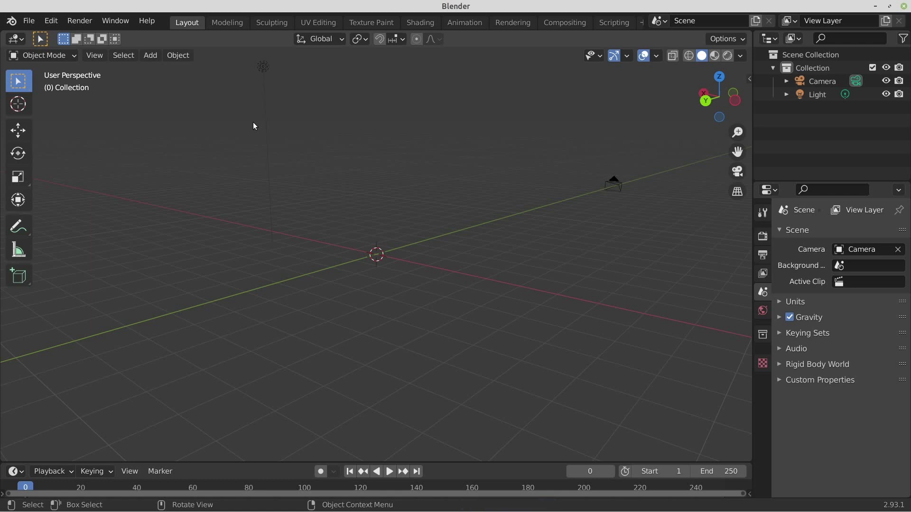
In Preferences, set the interface Resolution Scale to 1.35 and show the Add-ons list.
left_click(56, 25)
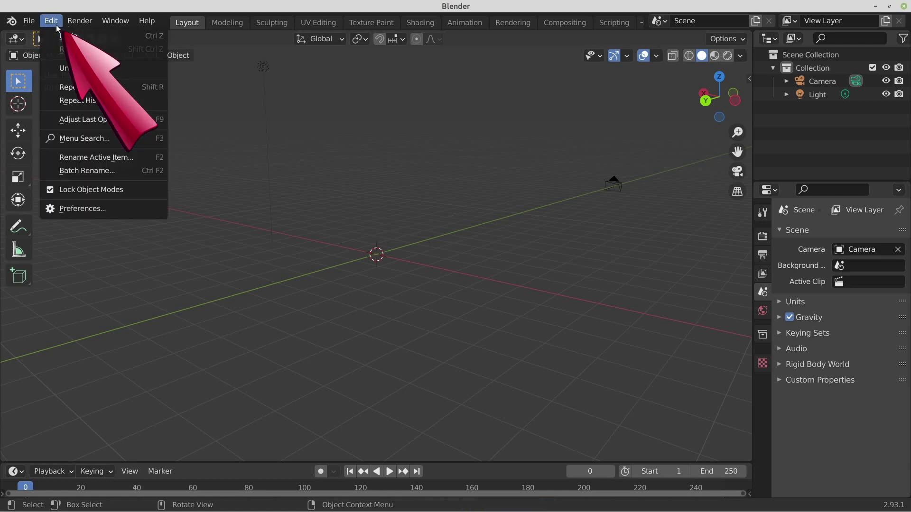
left_click(87, 211)
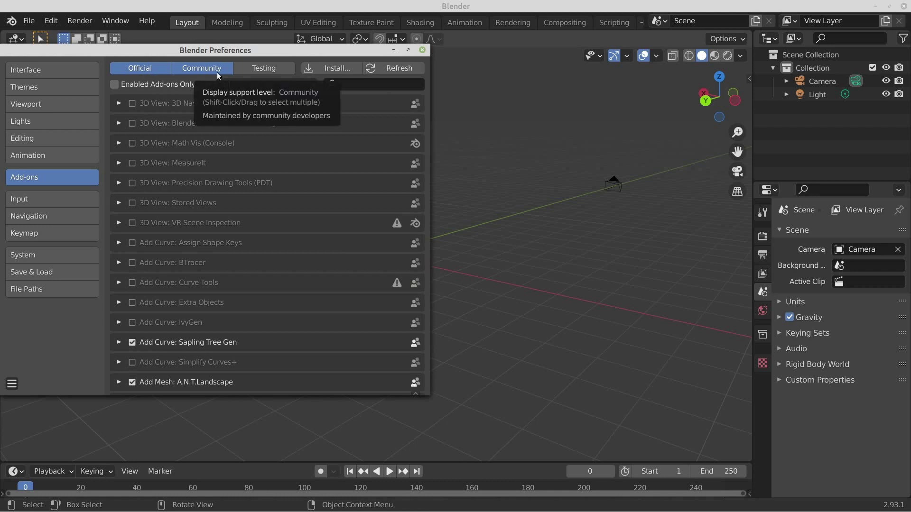
left_click(71, 71)
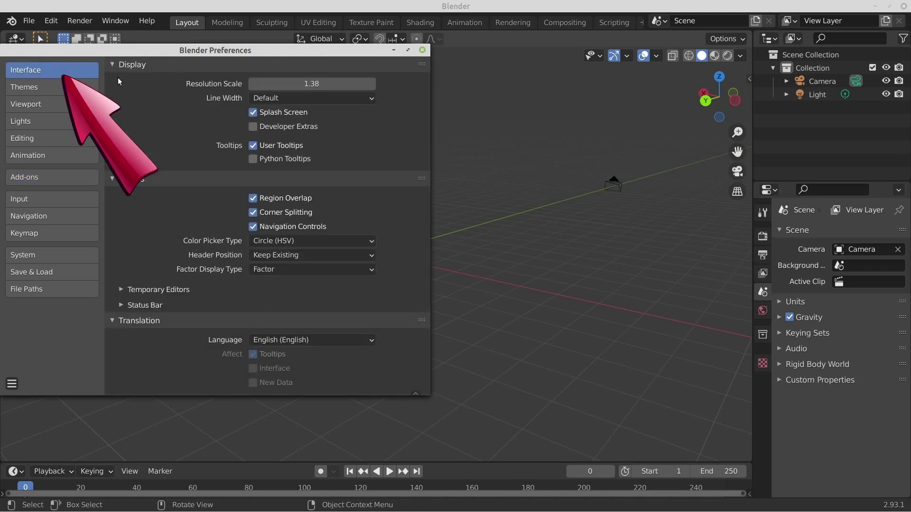
left_click(311, 83)
type("1.25")
key("Return")
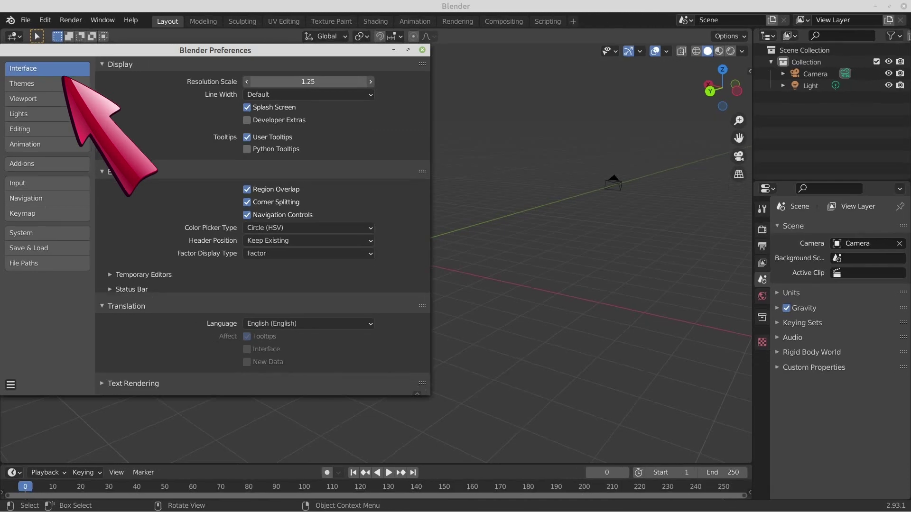
mouse_move(308, 81)
left_mouse_down()
mouse_move(332, 81)
mouse_move(303, 84)
left_mouse_up()
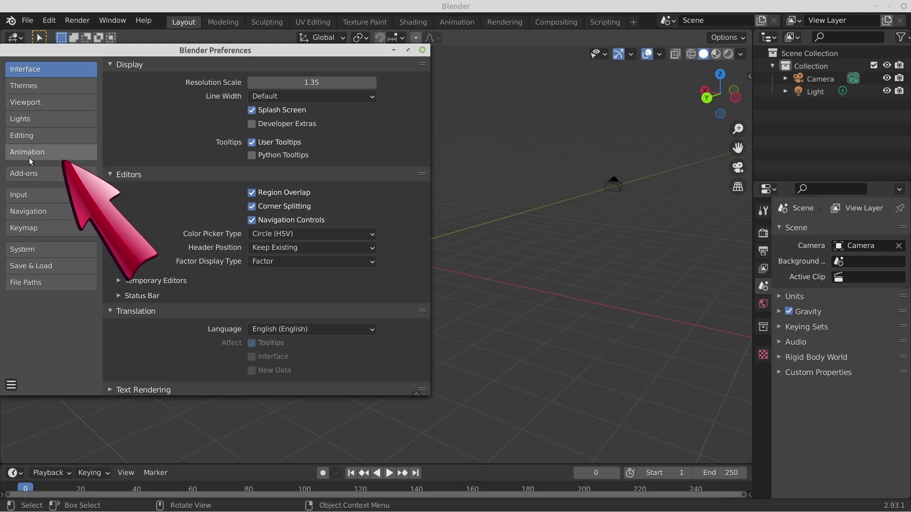
left_click(29, 172)
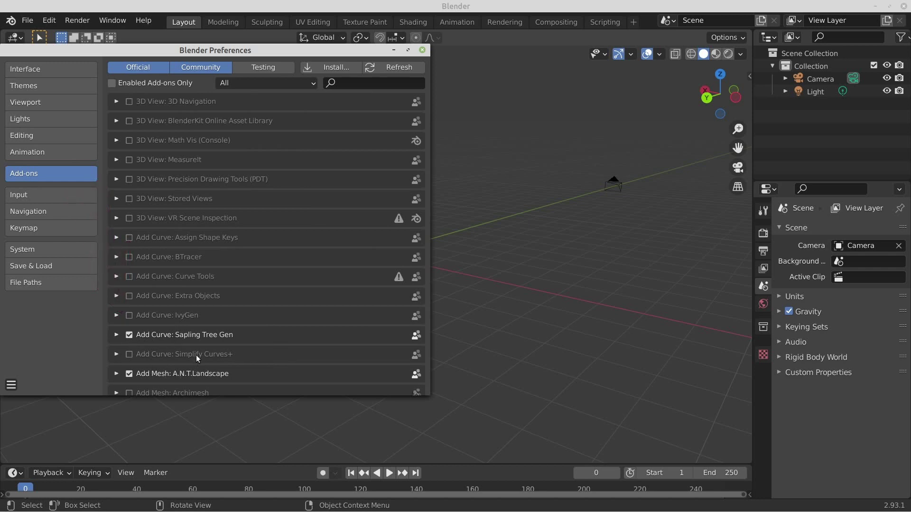
Search add-ons for 'tree', confirm Sapling Tree Gen is enabled, and close Preferences.
left_click(378, 84)
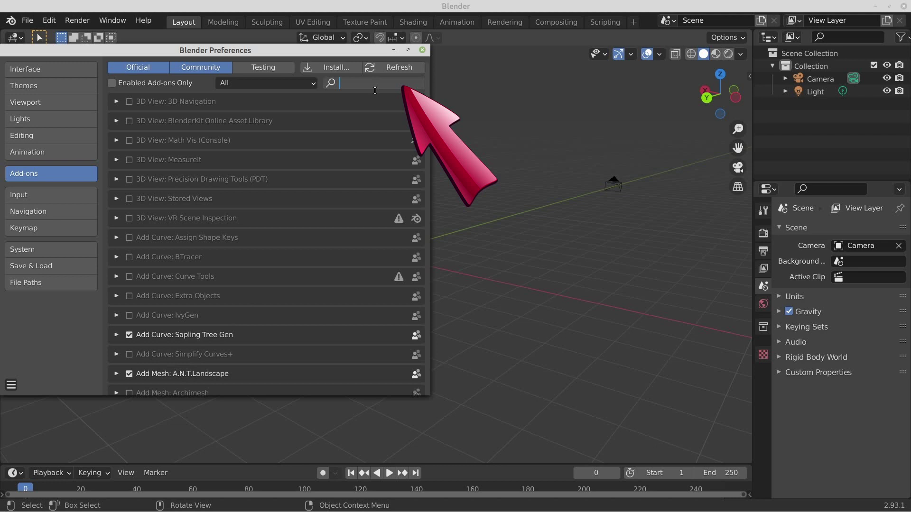
type("tree")
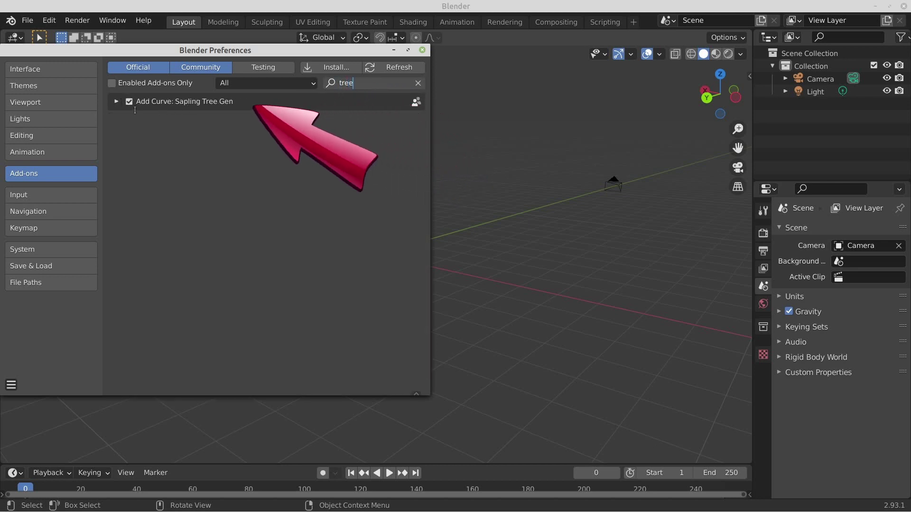
left_click(117, 103)
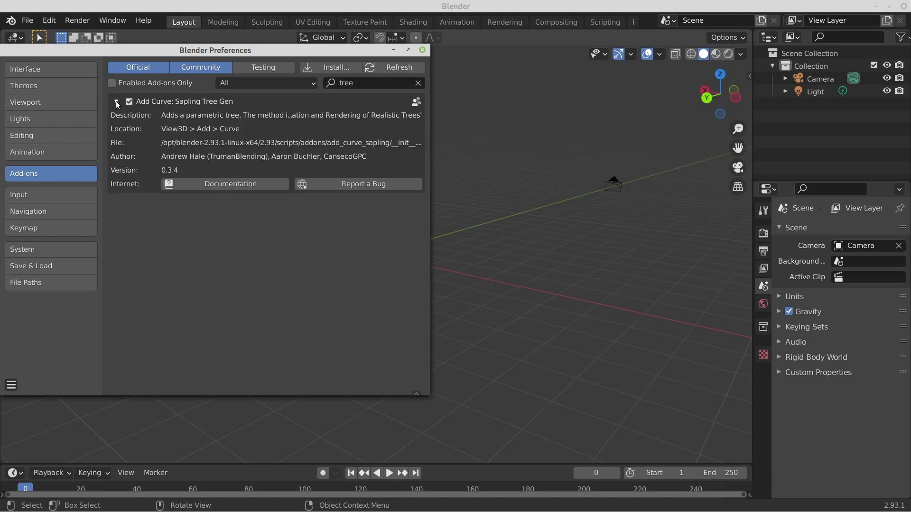
left_click(205, 189)
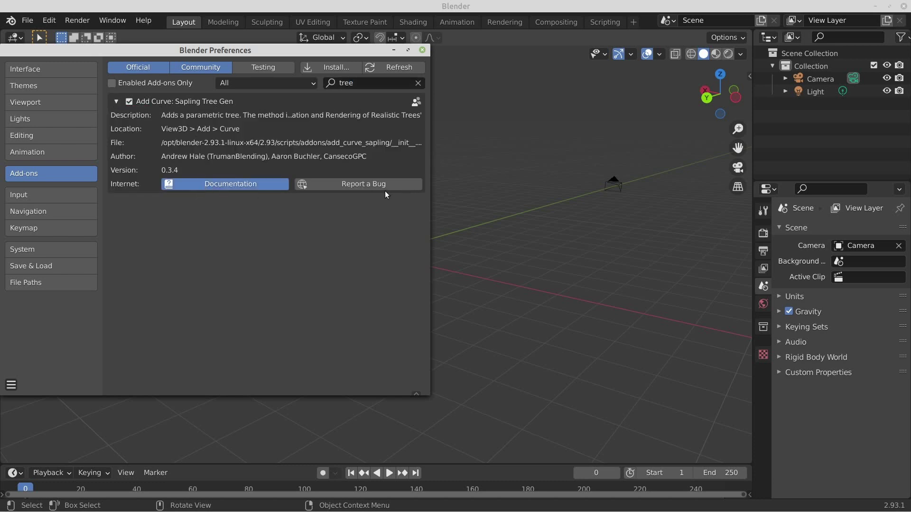
left_click(112, 83)
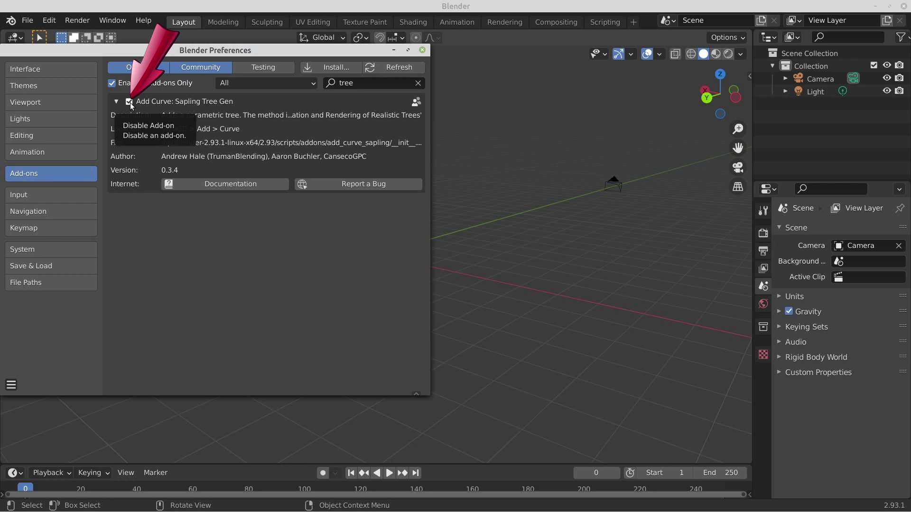
left_click(422, 50)
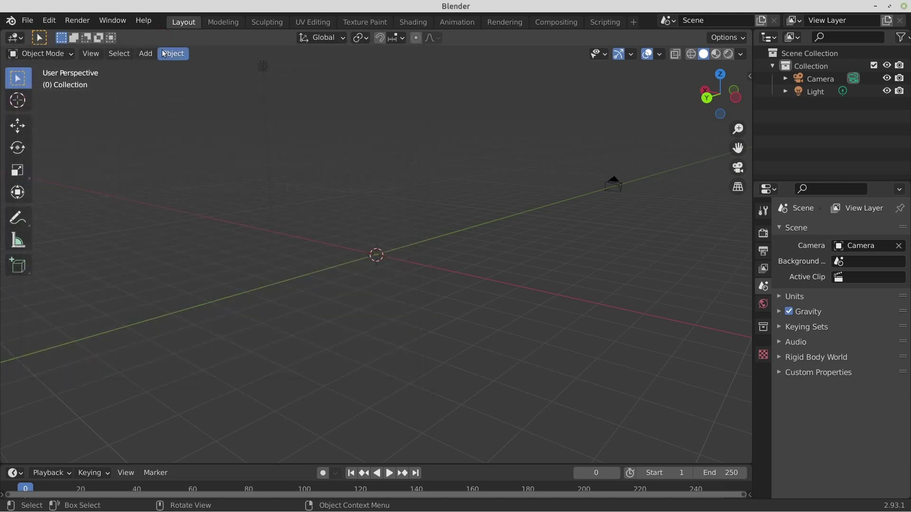
Add a Bezier curve at the origin and orbit to view it from above.
left_click(145, 53)
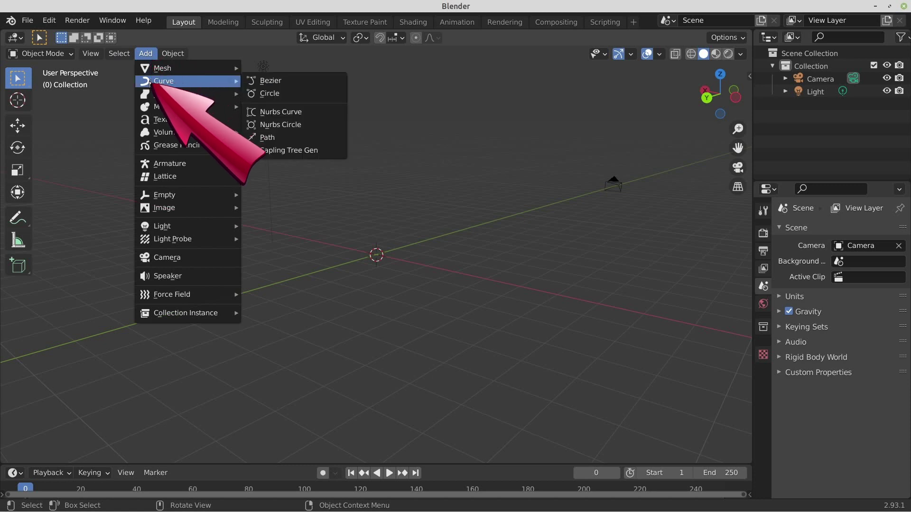
mouse_move(164, 80)
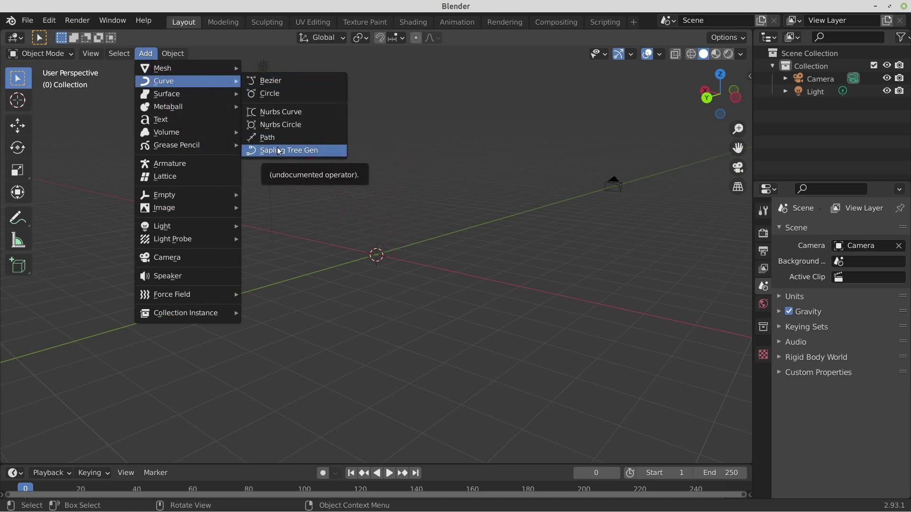
middle_click_drag(427, 158, 448, 173)
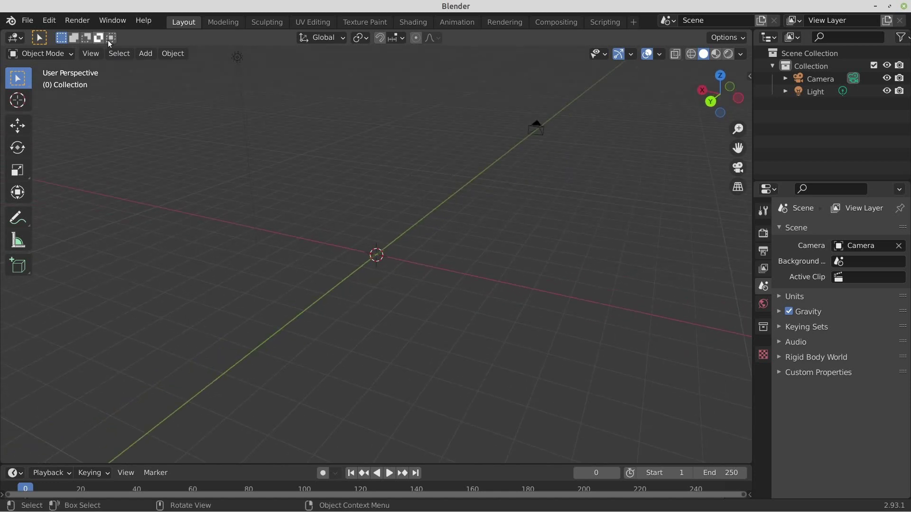
left_click(145, 56)
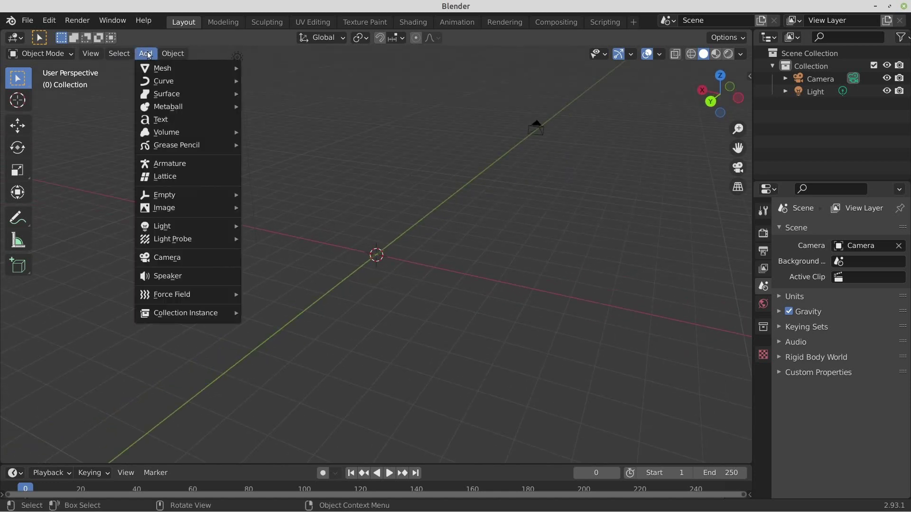
left_click(262, 81)
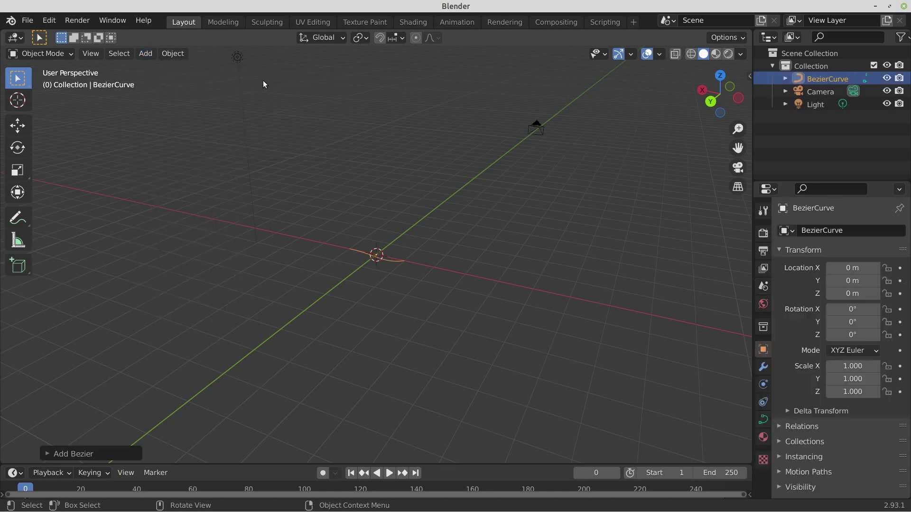
mouse_move(348, 211)
middle_mouse_down()
mouse_move(242, 305)
mouse_move(308, 301)
middle_mouse_up()
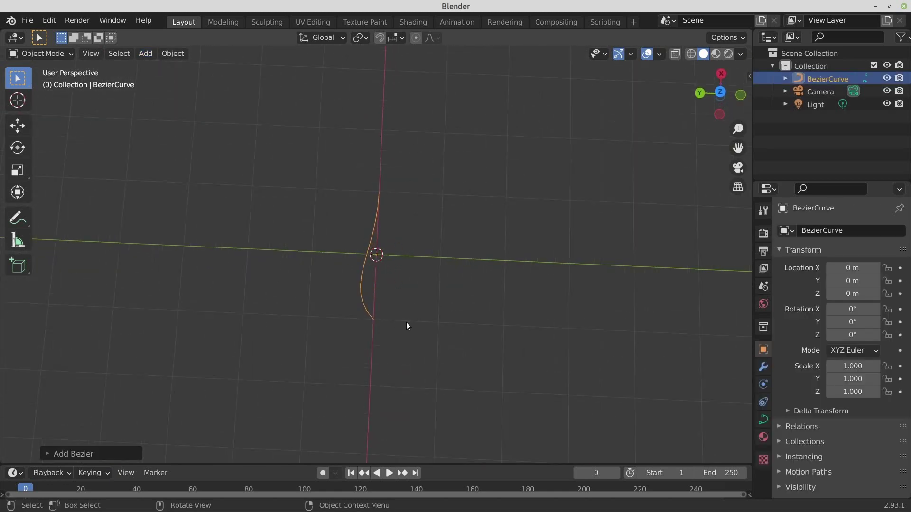
mouse_move(406, 322)
middle_mouse_down()
mouse_move(259, 251)
mouse_move(230, 278)
mouse_move(249, 289)
mouse_move(252, 265)
middle_mouse_up()
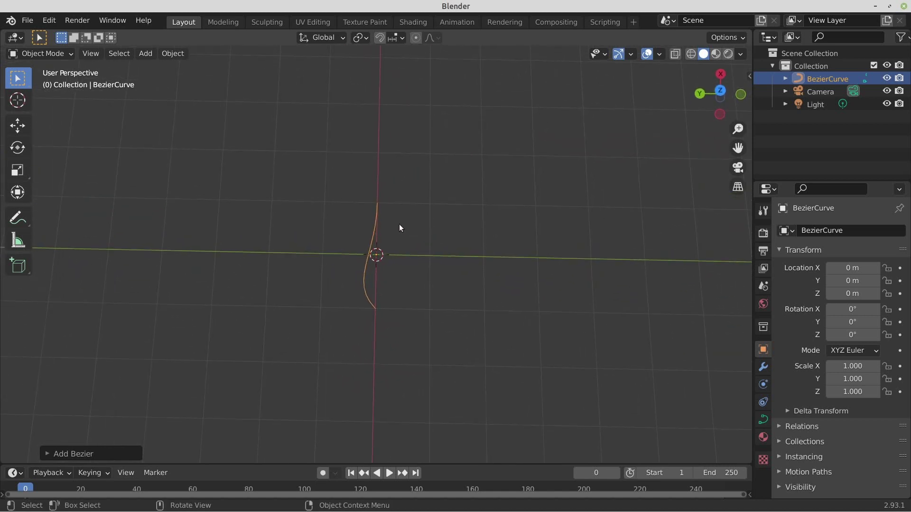
In Edit Mode, move the top control point's upper handle to a new position.
key("Tab")
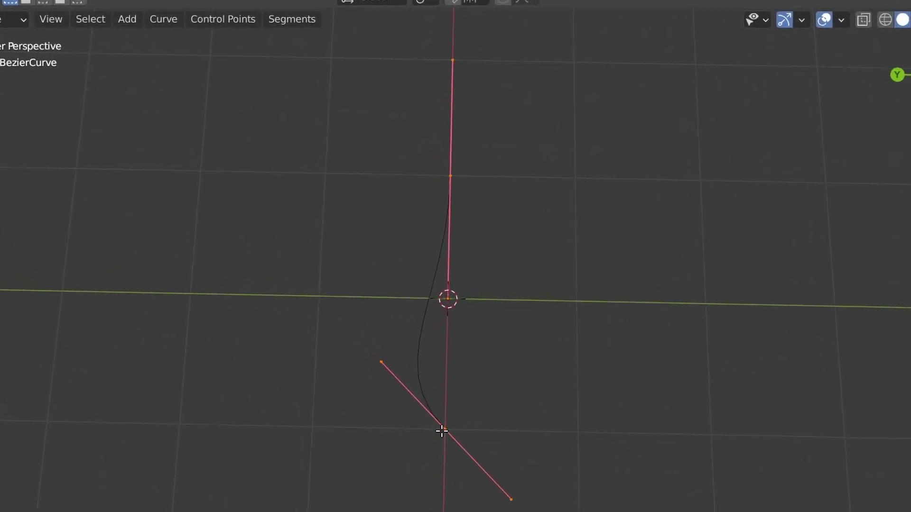
left_click(441, 429)
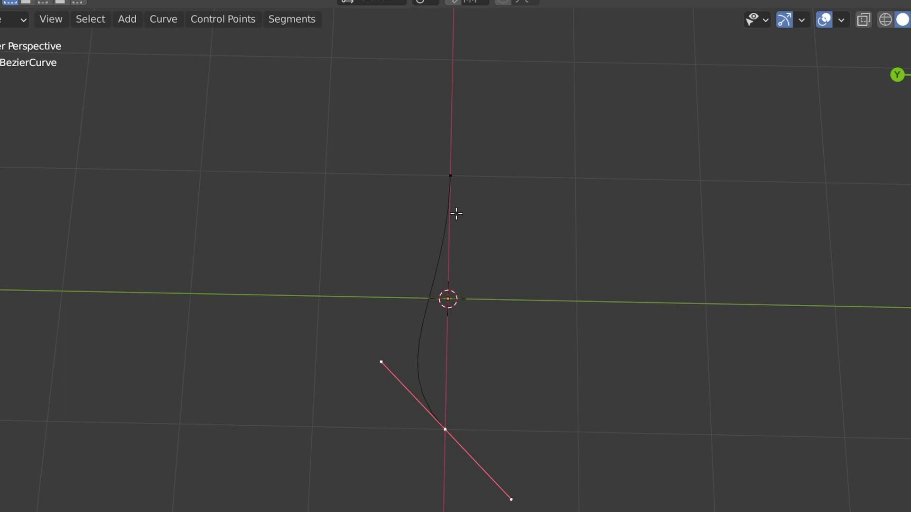
left_click(451, 176)
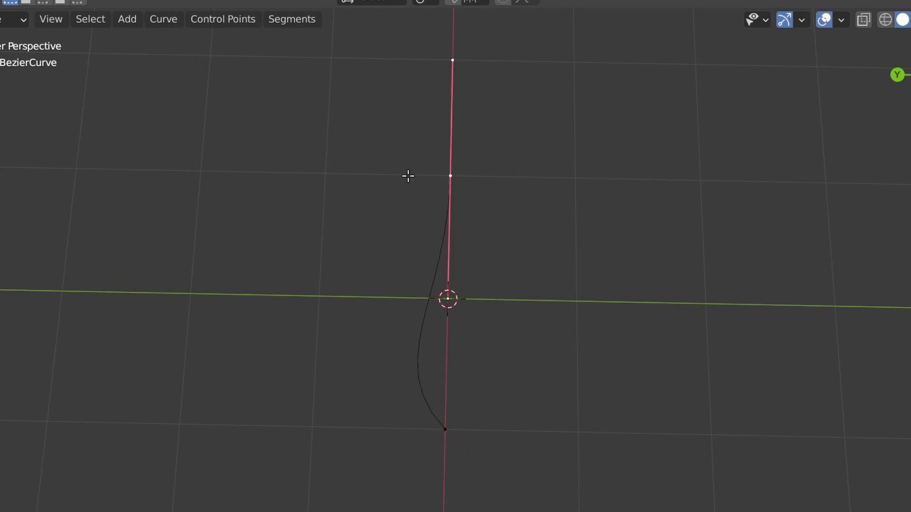
left_click(450, 60)
key("g")
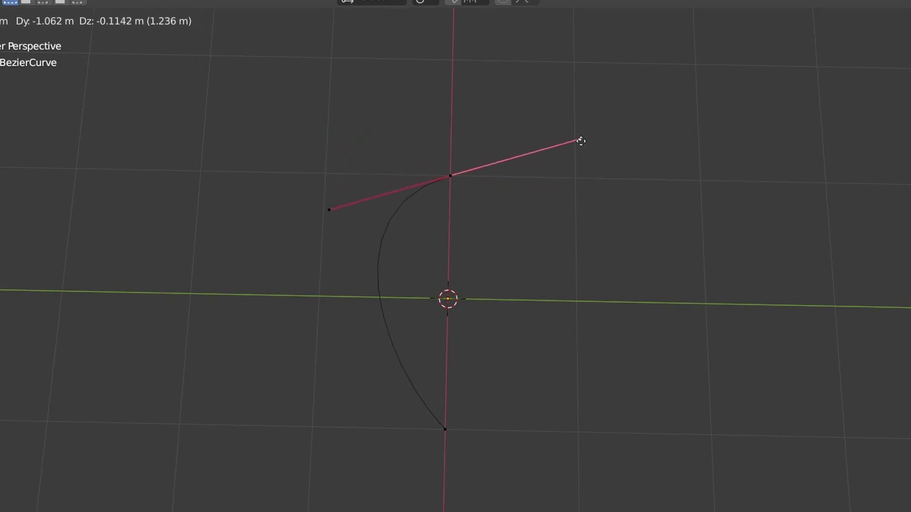
left_click(530, 75)
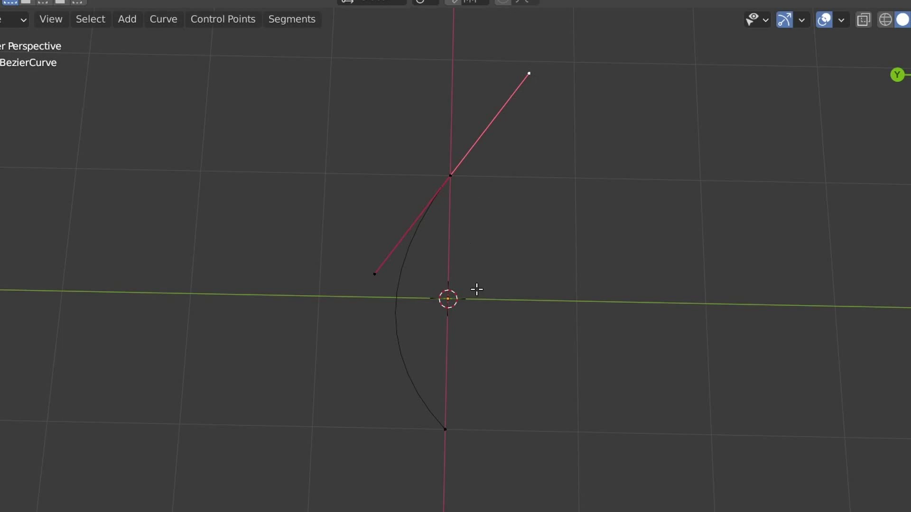
Select the bottom and top control points and close the curve into a loop.
left_click(445, 429)
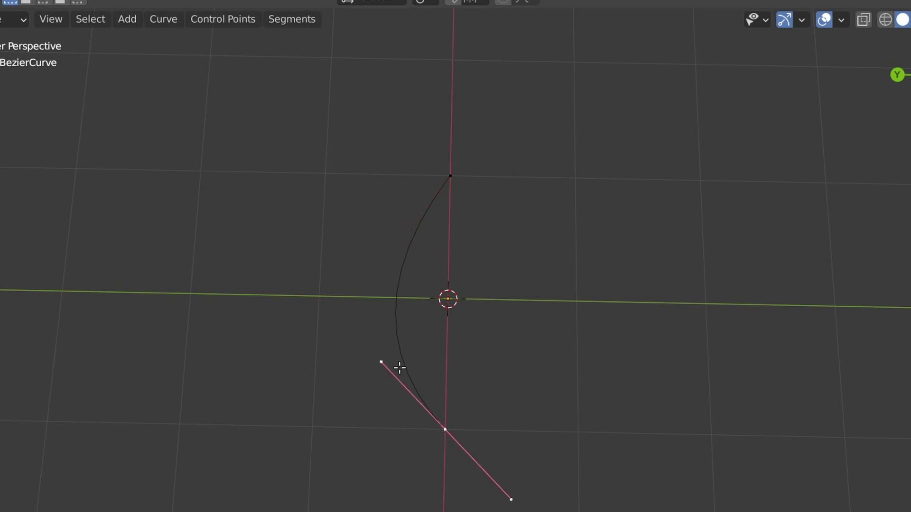
key("ctrl+z")
left_click(447, 429)
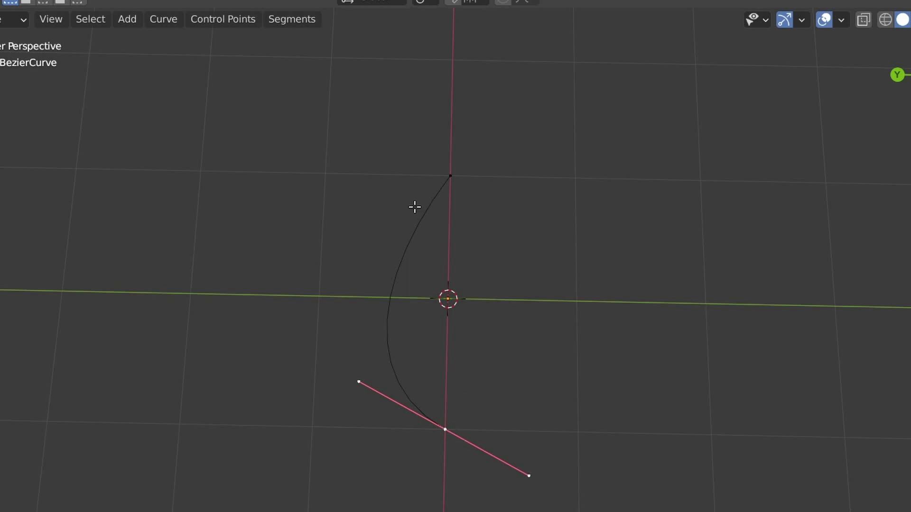
left_click(450, 181)
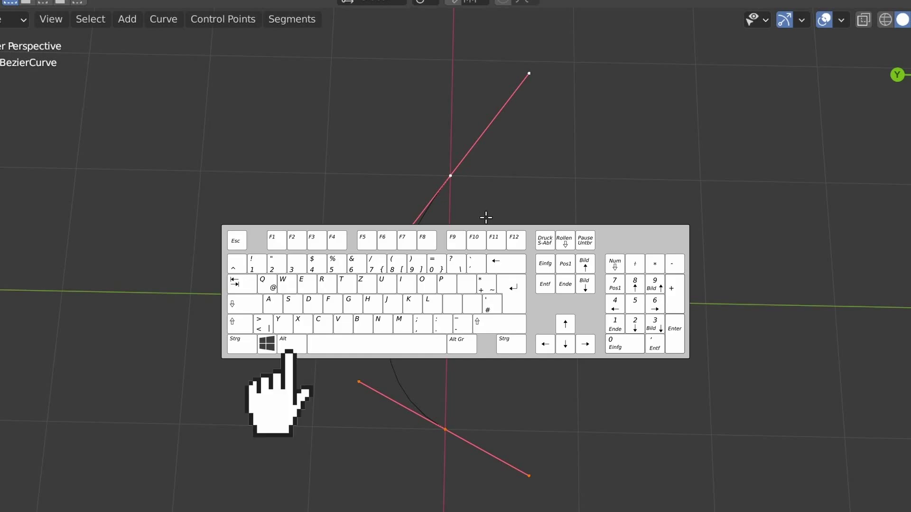
key("alt+c")
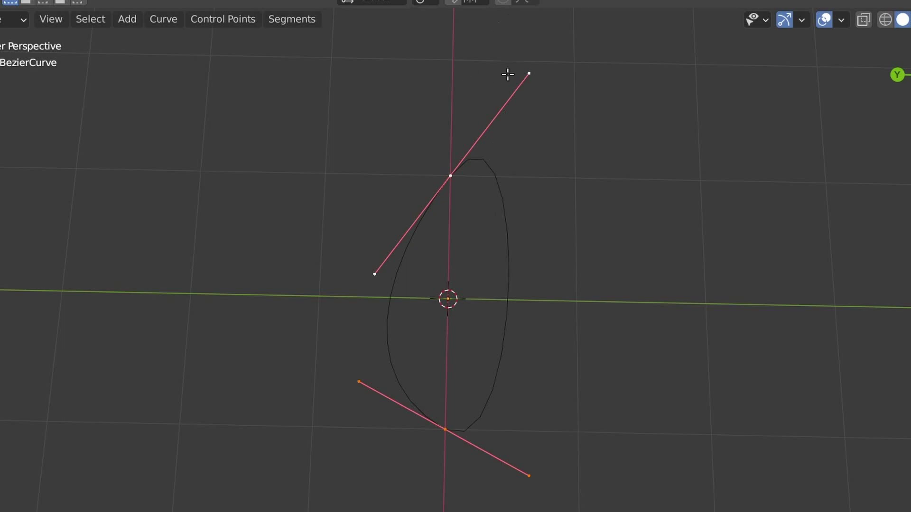
left_click(530, 84)
Readjust the upper point's handle and position to form a tall oval.
left_click(450, 174)
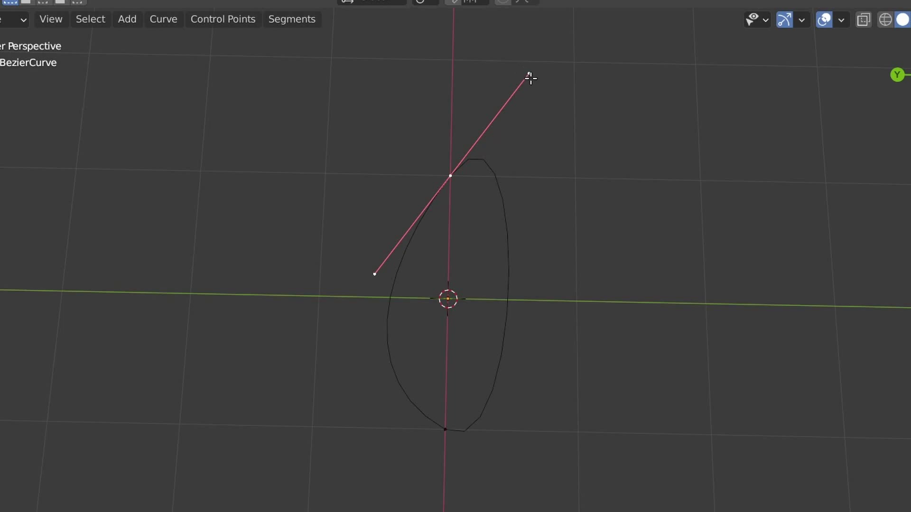
left_click_drag(530, 76, 523, 75)
key("g")
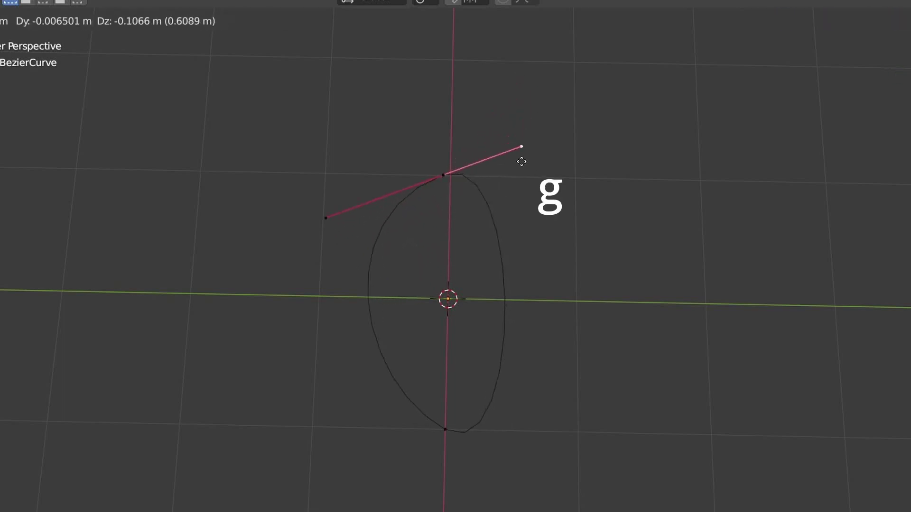
left_click(542, 150)
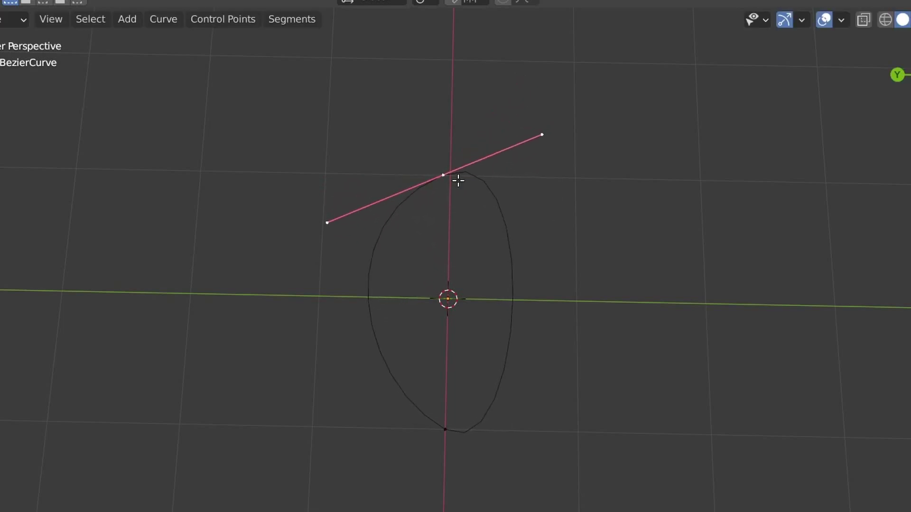
key("g")
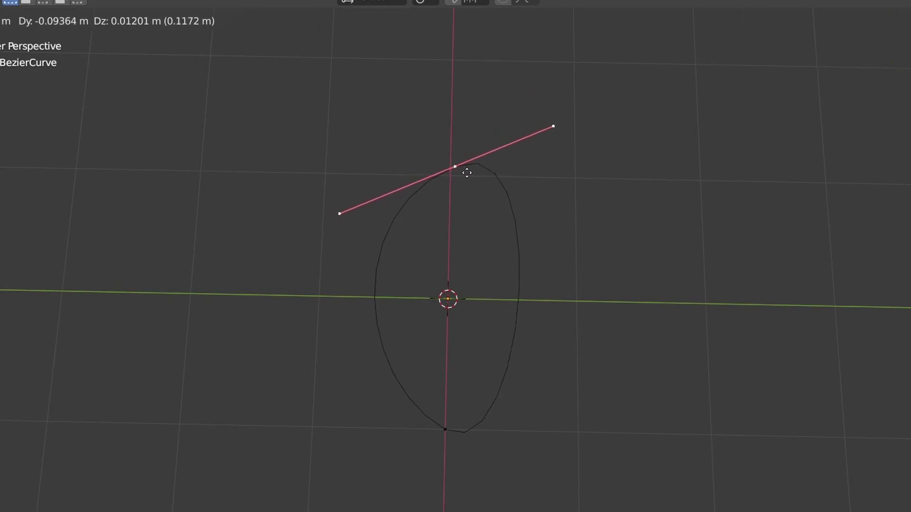
left_click(466, 173)
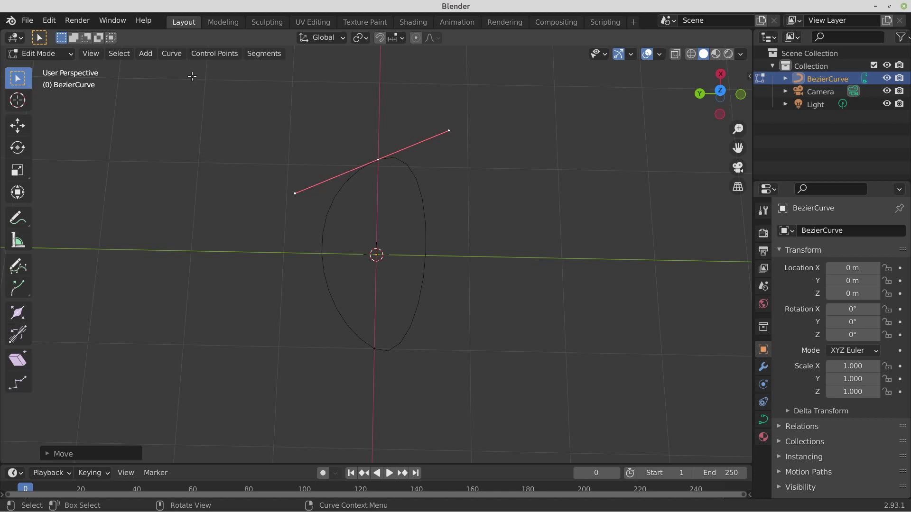
Set the top point's handles to Free and move one handle end to sharpen the top tip.
left_click(206, 58)
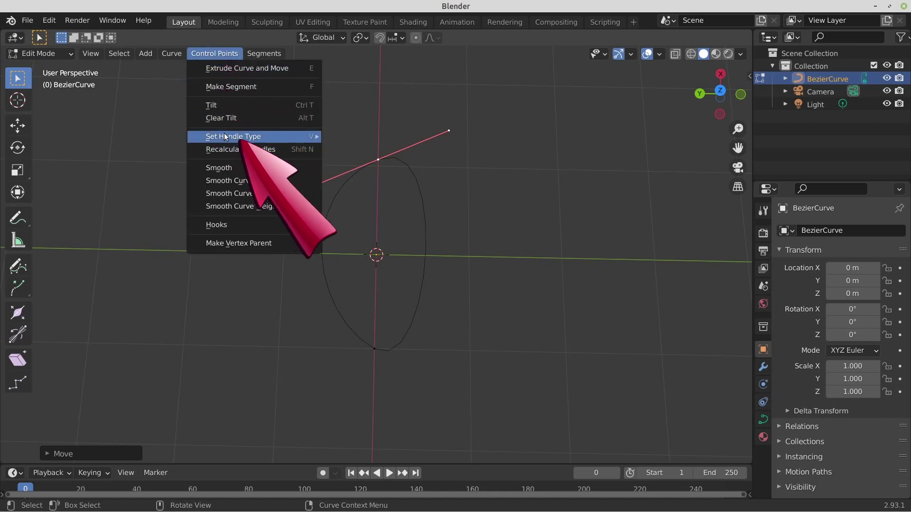
mouse_move(234, 136)
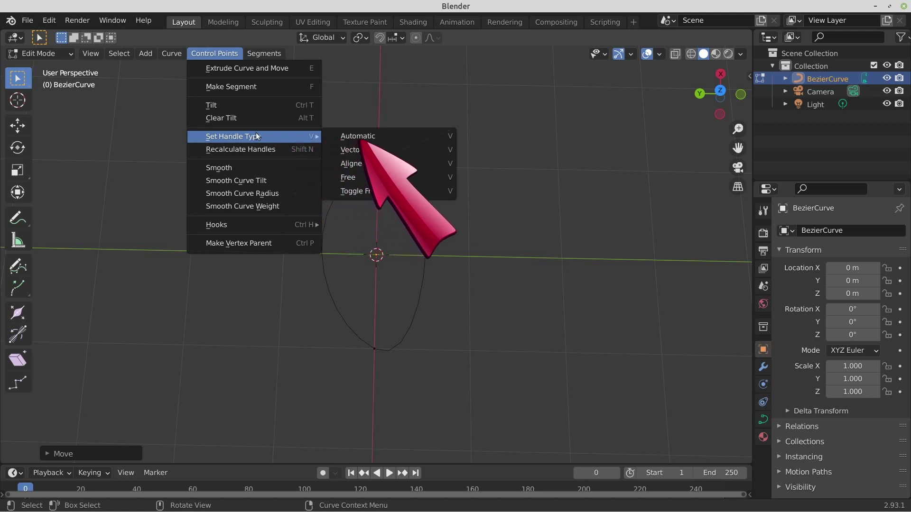
left_click(349, 177)
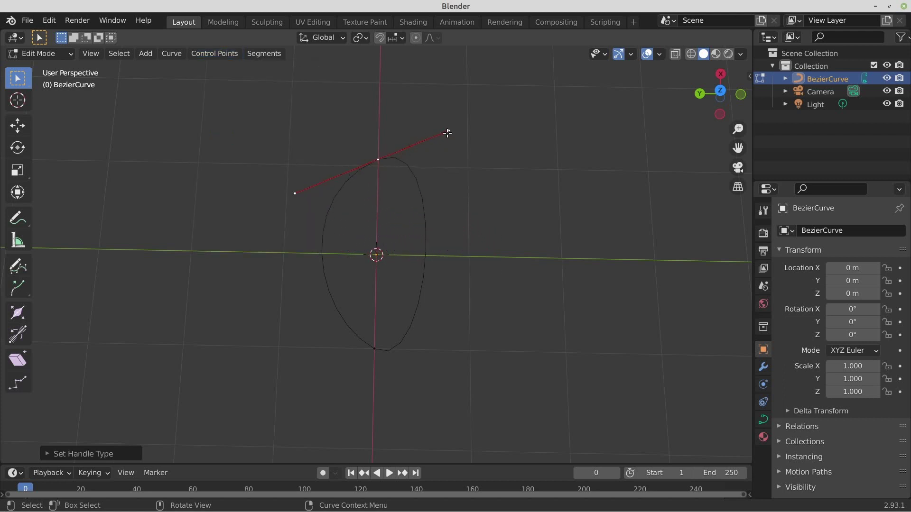
key("g")
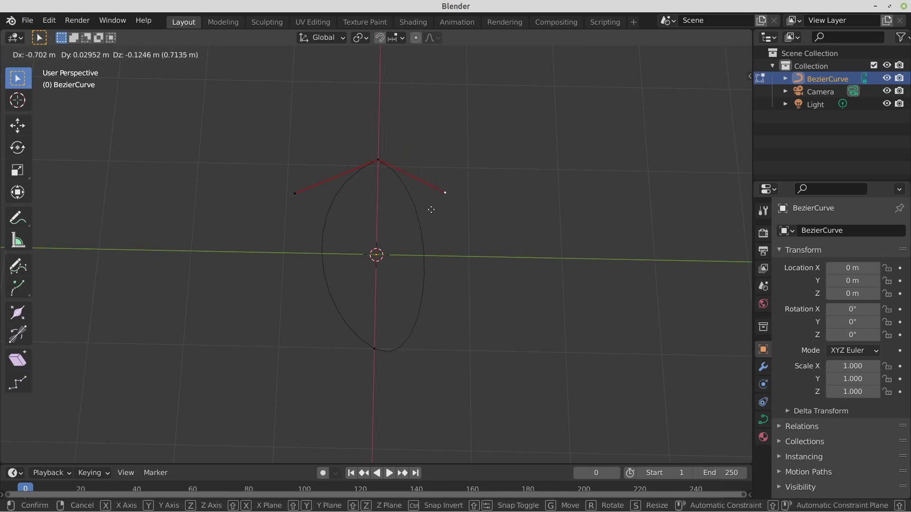
left_click(433, 203)
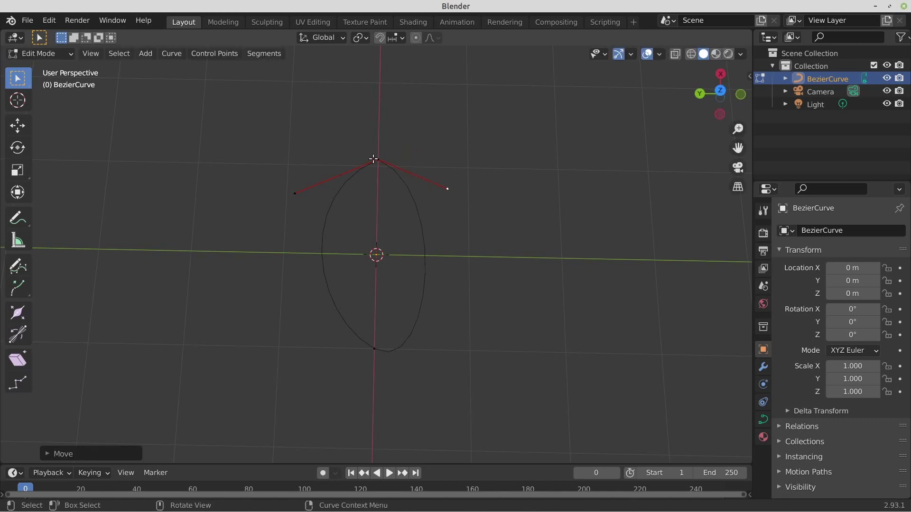
left_click_drag(373, 159, 379, 155)
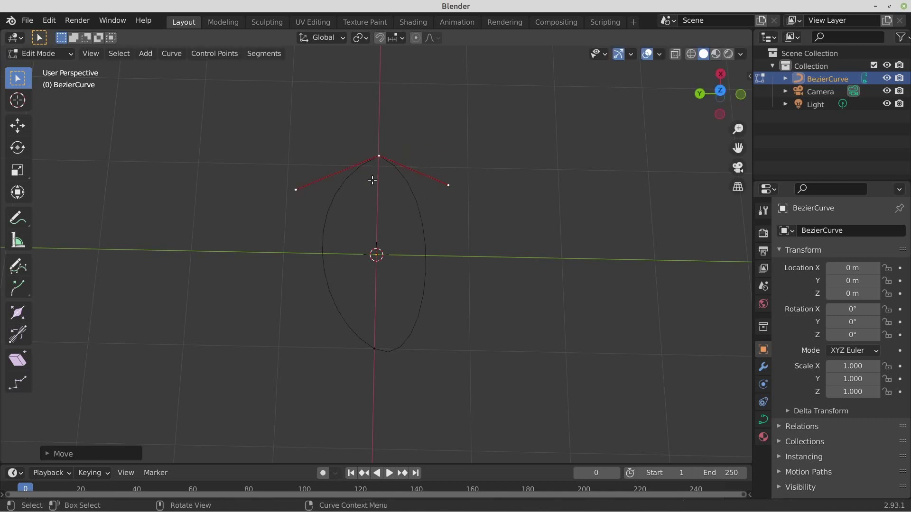
Make the bottom point's handles Free, pull one into a sharp tip, and leave Edit Mode.
left_click(378, 349)
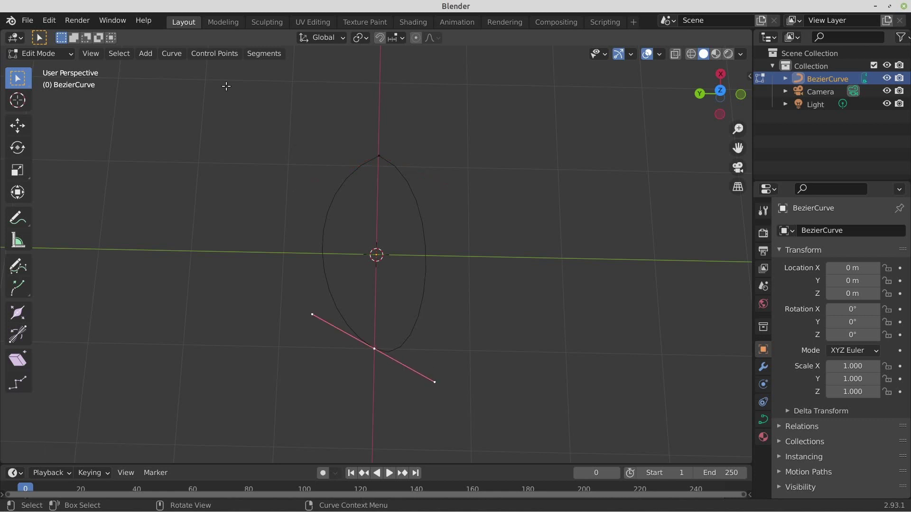
left_click(206, 54)
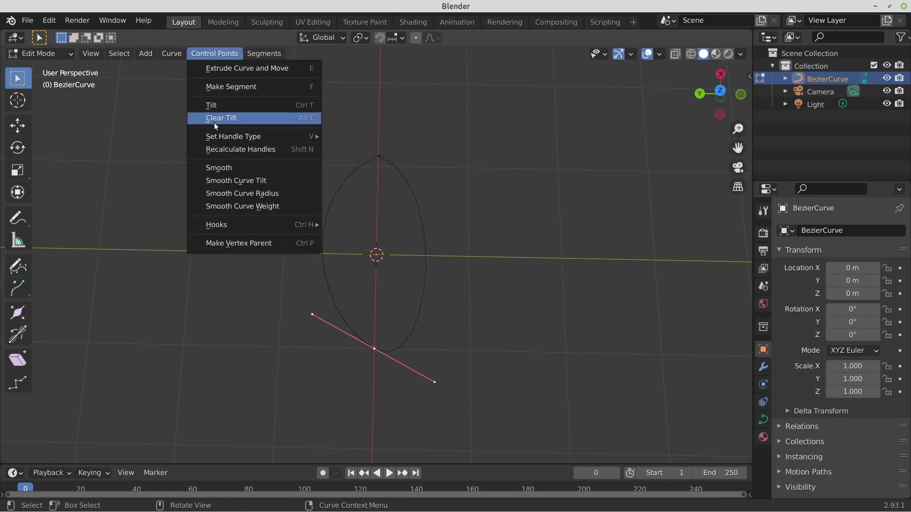
mouse_move(233, 135)
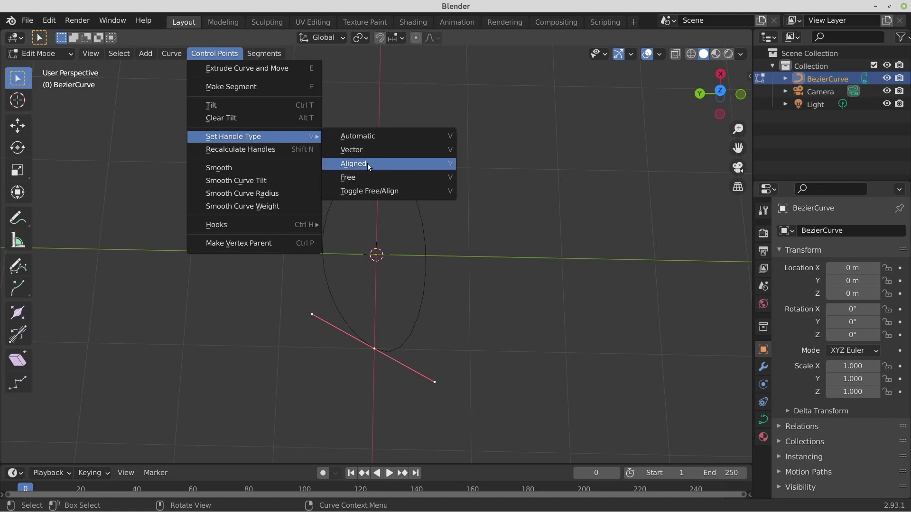
left_click(369, 180)
left_click(436, 382)
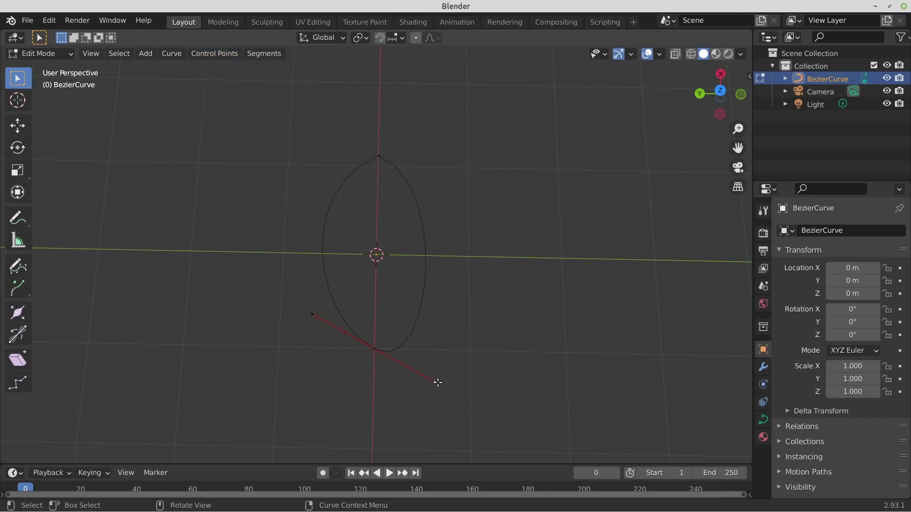
key("g")
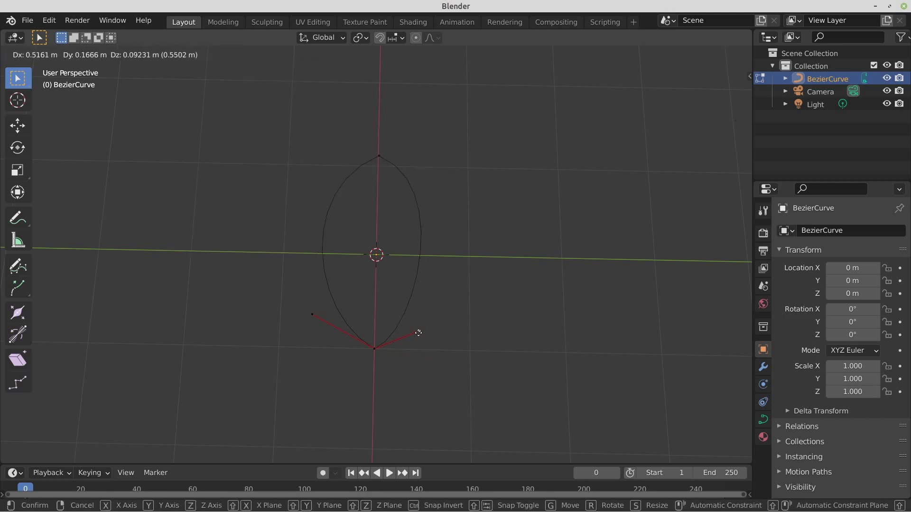
left_click(422, 339)
key("Tab")
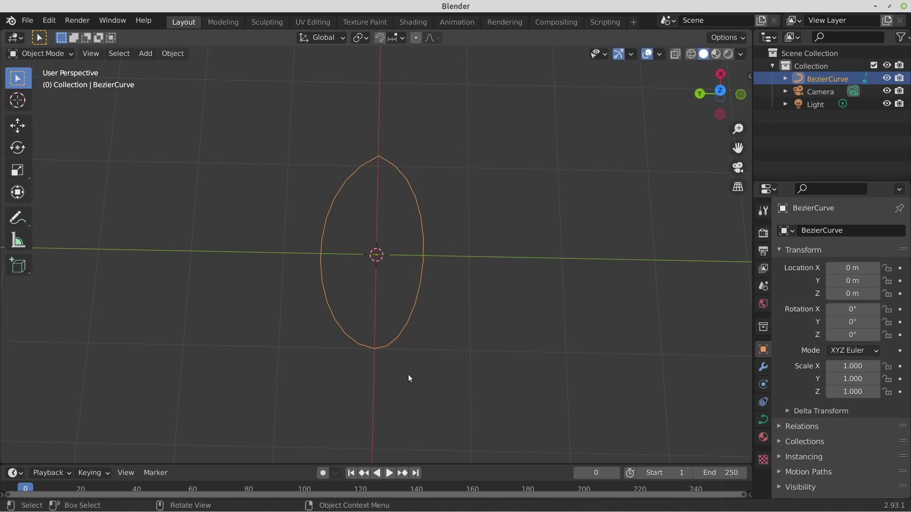
Switch the leaf curve's shape to 2D in Object Data properties.
mouse_move(410, 379)
middle_mouse_down()
mouse_move(547, 264)
mouse_move(409, 301)
mouse_move(412, 350)
middle_mouse_up()
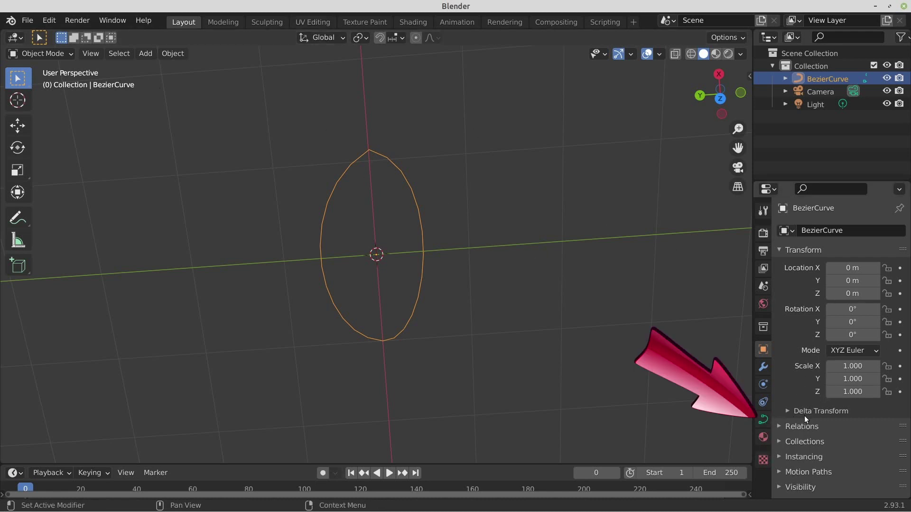
left_click(762, 420)
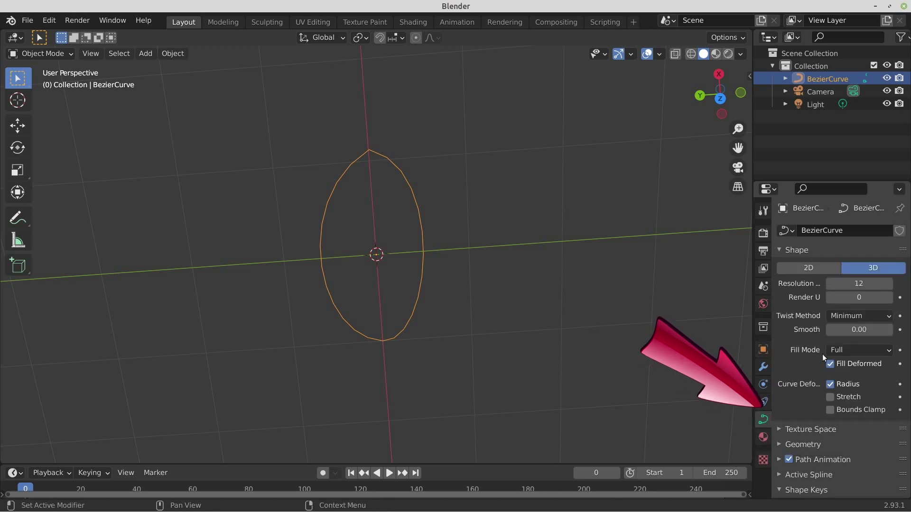
left_click(800, 273)
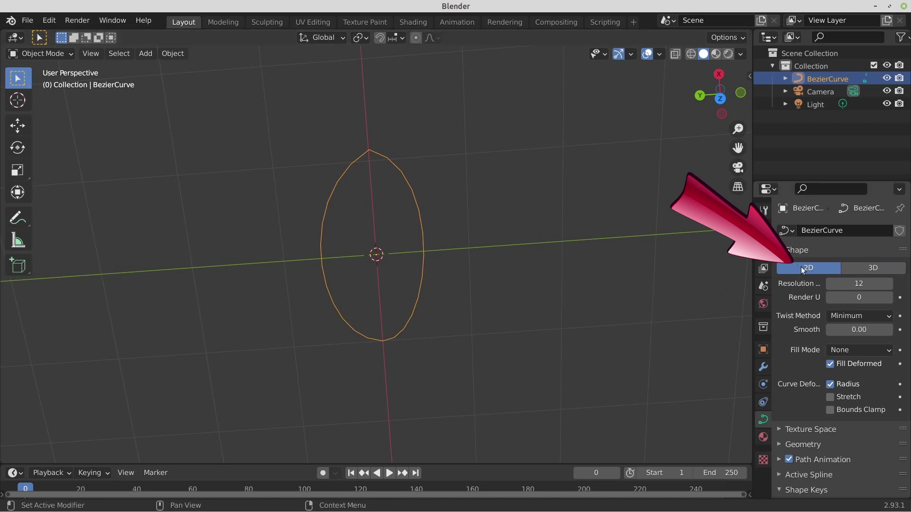
In Geometry, try a 0.09 m bevel depth, then reset the depth to 0 m.
left_click(782, 444)
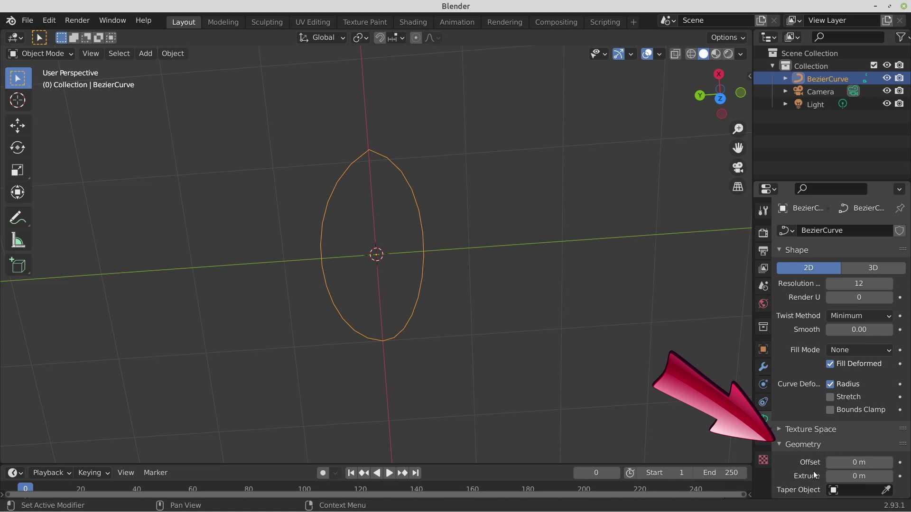
scroll(815, 473, "down", 3)
scroll(815, 474, "down", 3)
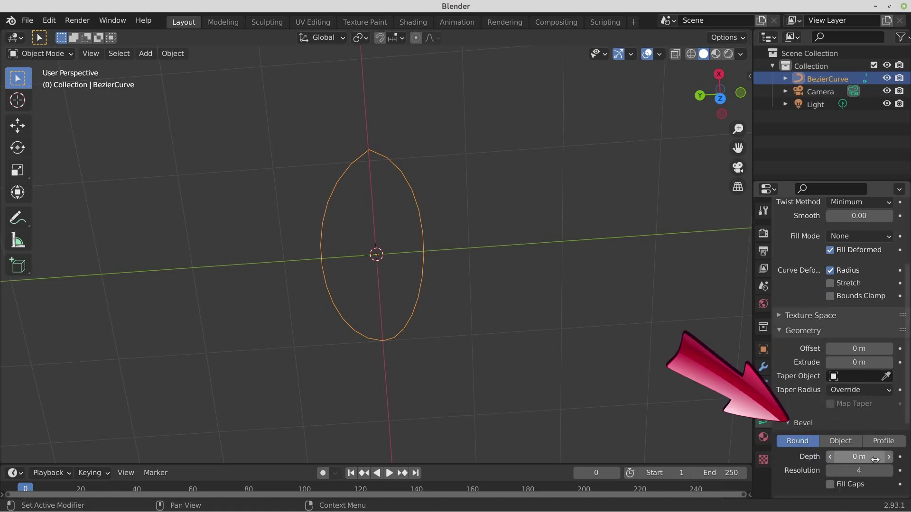
left_click_drag(875, 460, 892, 459)
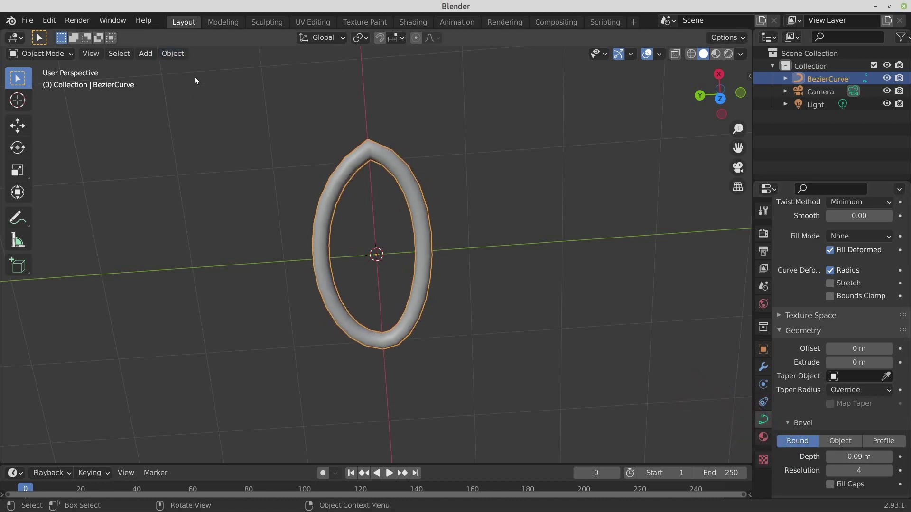
double_click(857, 456)
type("0")
key("Return")
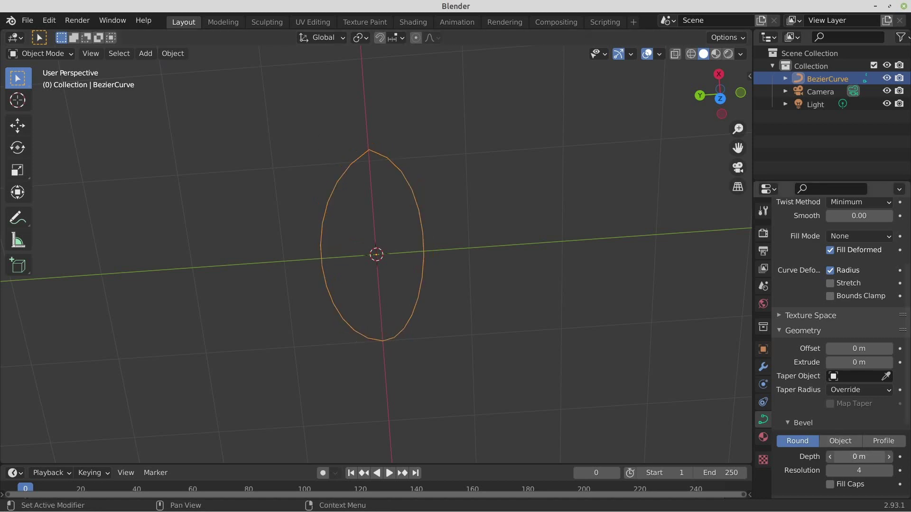
Convert the BezierCurve to a mesh, then enter Edit Mode with all vertices selected.
right_click(358, 161)
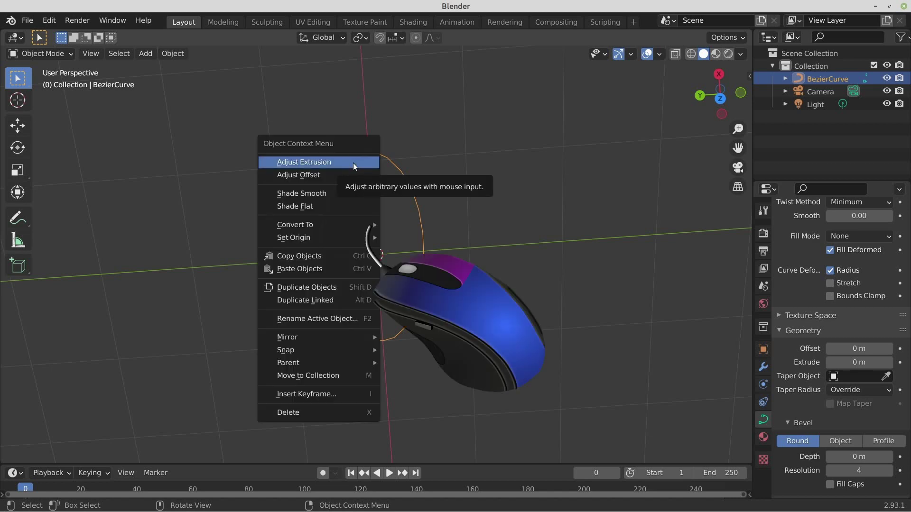
mouse_move(294, 224)
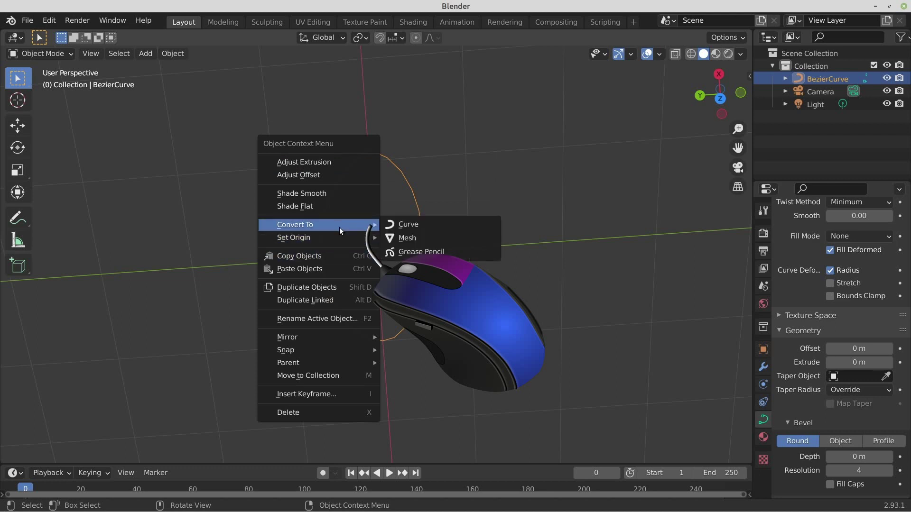
left_click(406, 239)
left_click(119, 454)
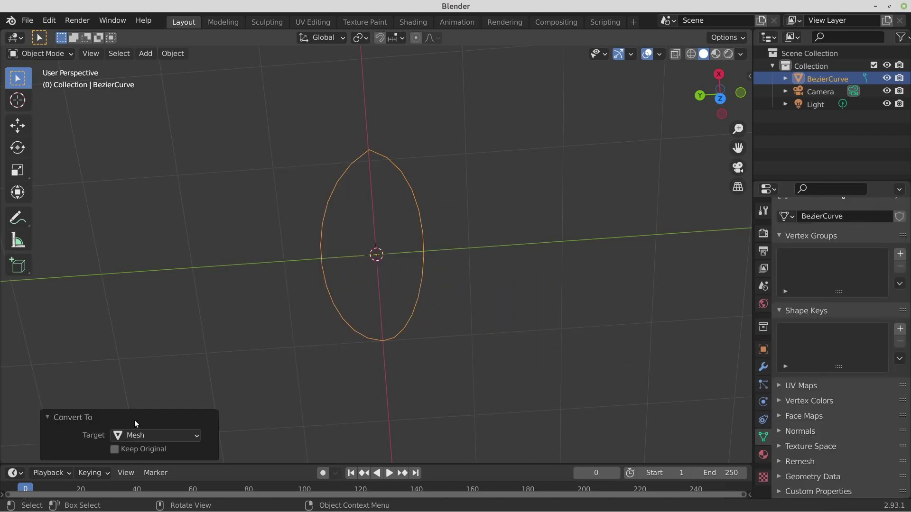
left_click(363, 156)
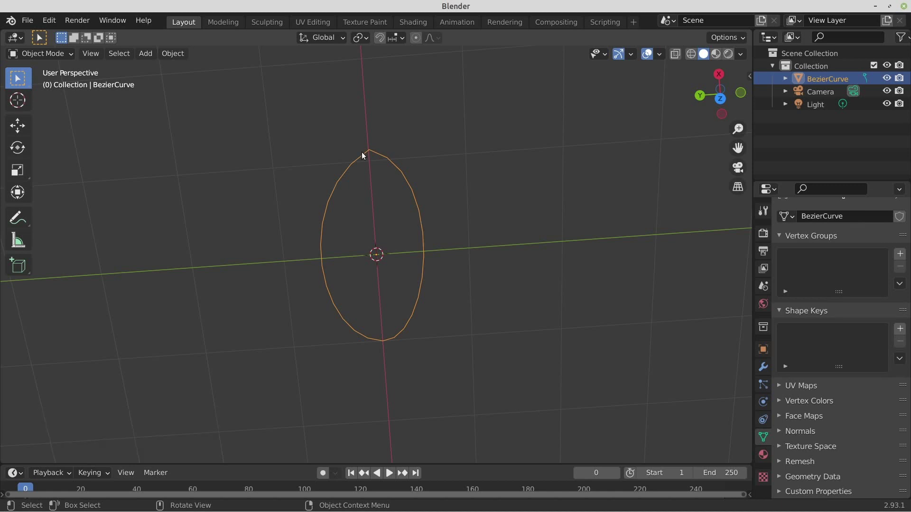
key("Tab")
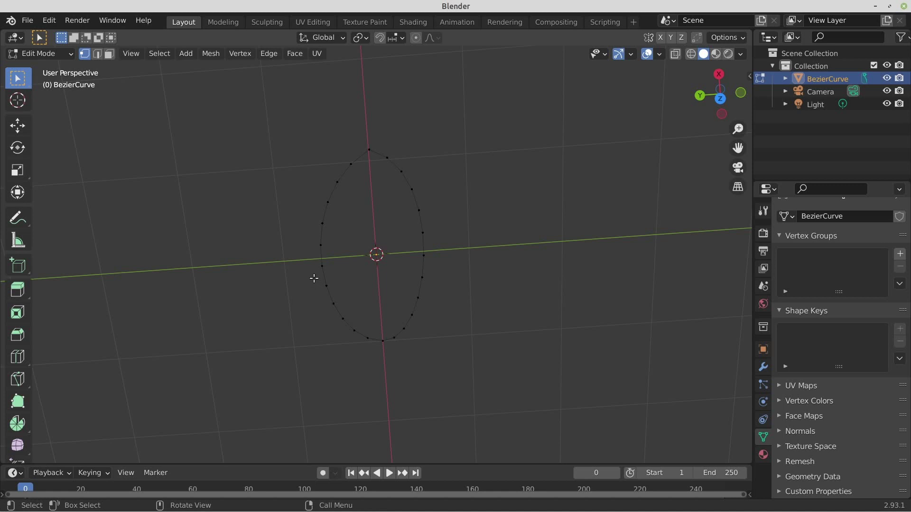
key("a")
middle_click_drag(314, 279, 352, 233)
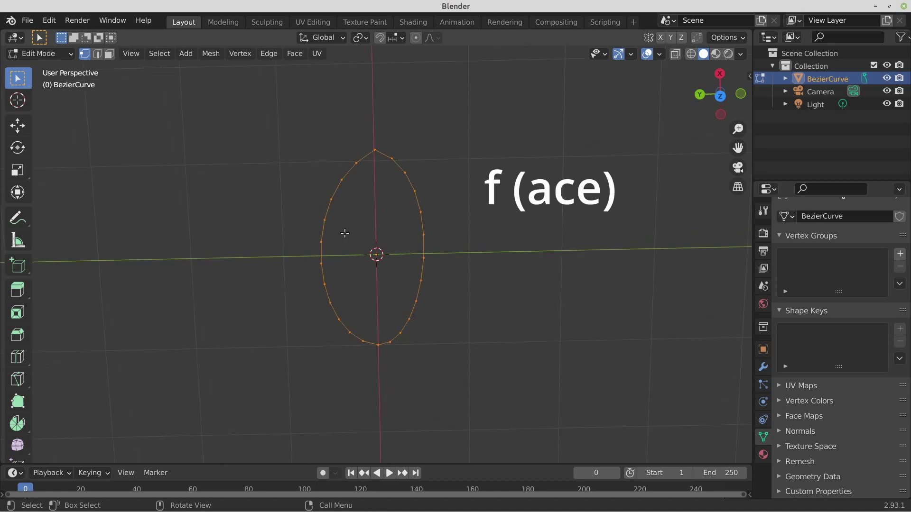
Fill the leaf outline with a face and rename the object Blatt.
key("f")
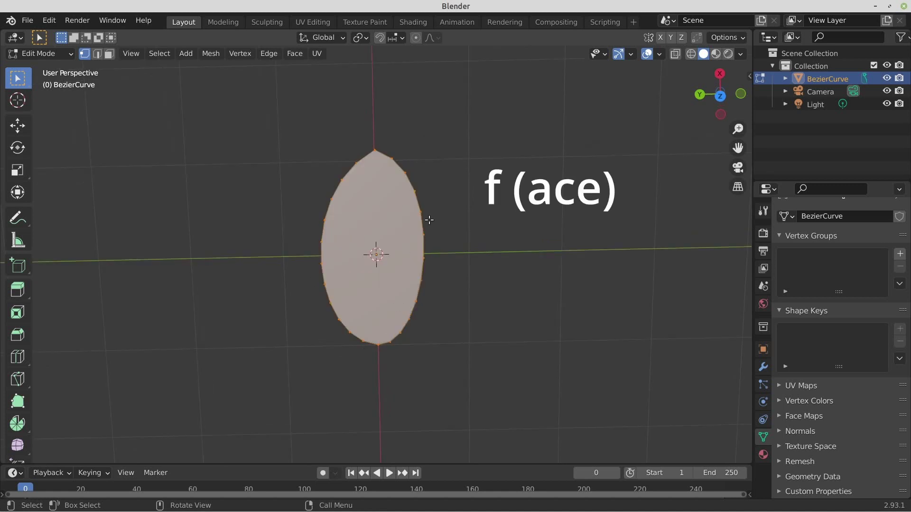
key("Tab")
mouse_move(481, 210)
middle_mouse_down()
mouse_move(539, 187)
mouse_move(472, 255)
middle_mouse_up()
double_click(821, 79)
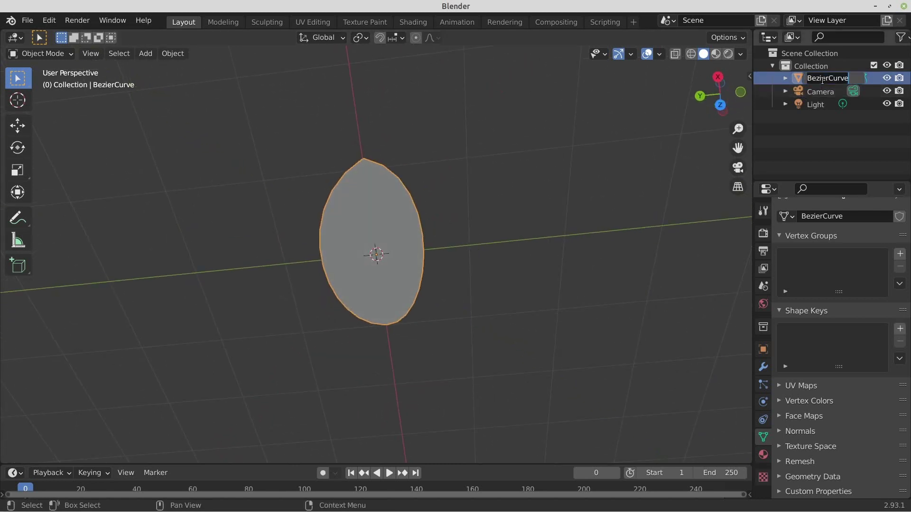
type("Blatt")
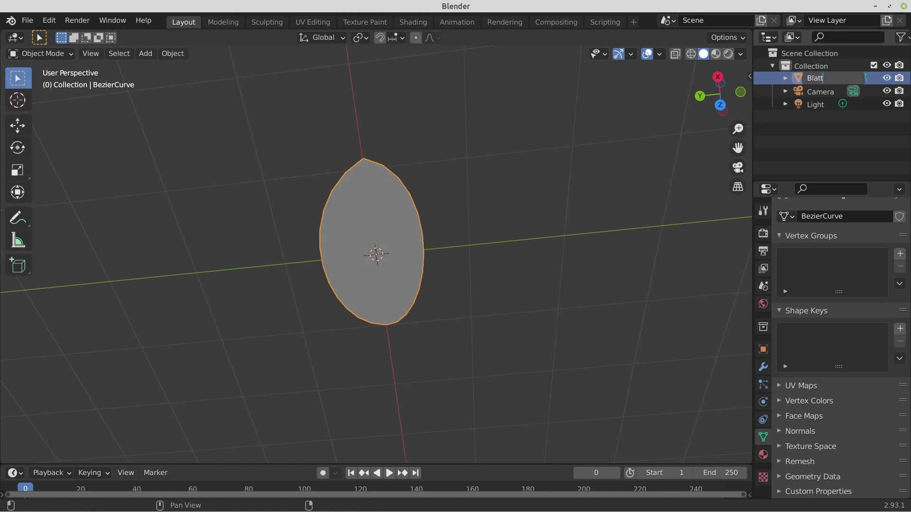
key("Return")
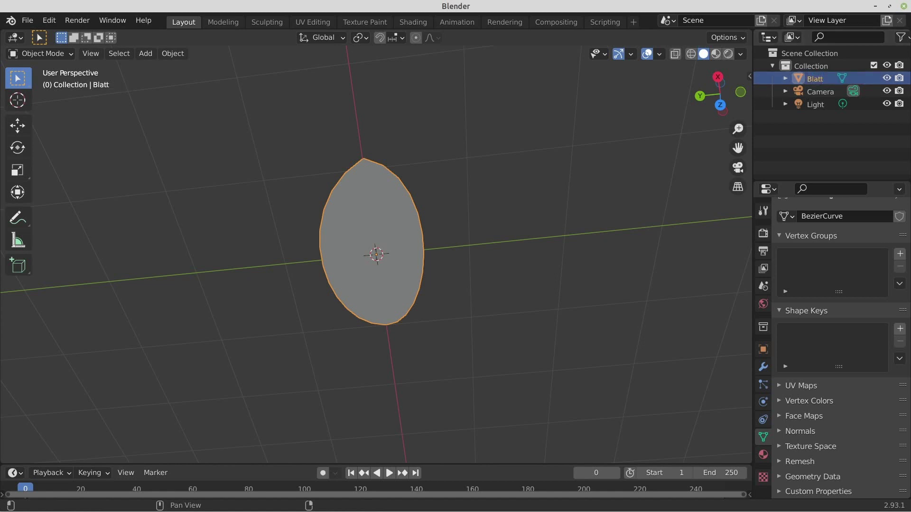
In top view, rotate Blatt 90° and then 180° around Z.
key("KP_7")
key("r")
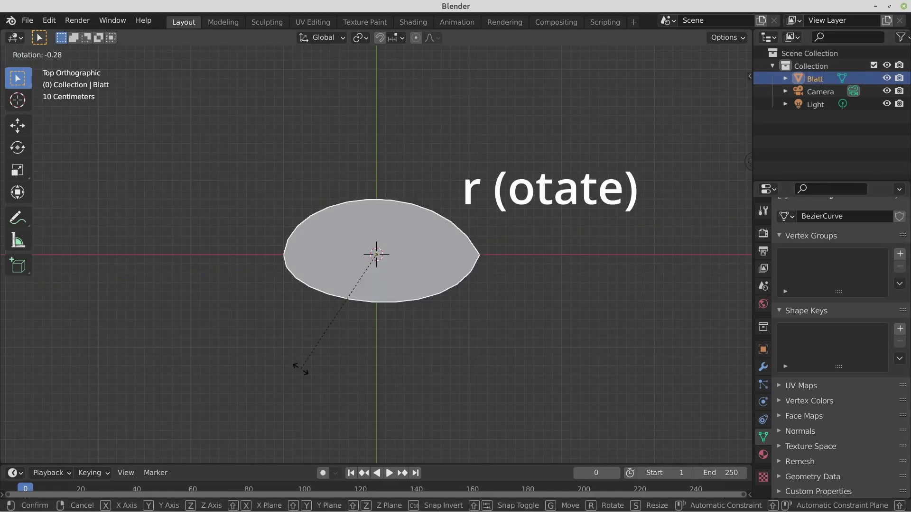
type("90")
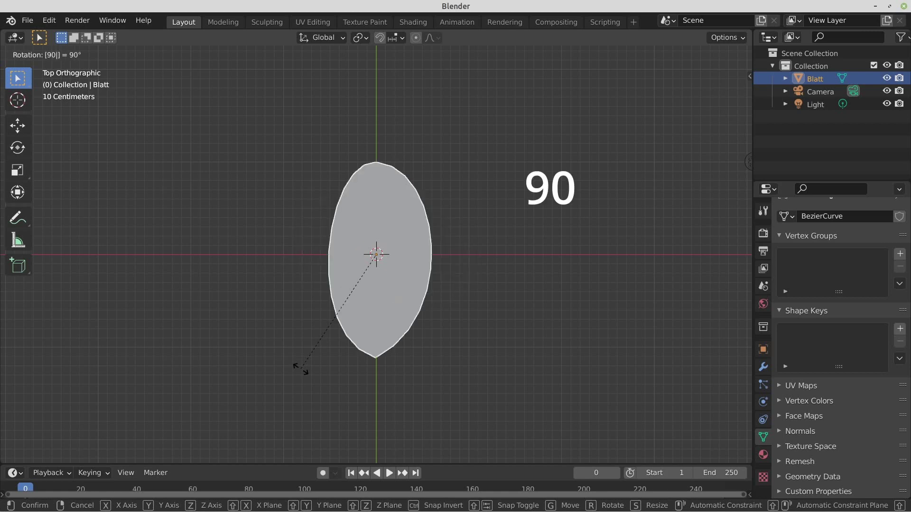
left_click(300, 368)
type("r")
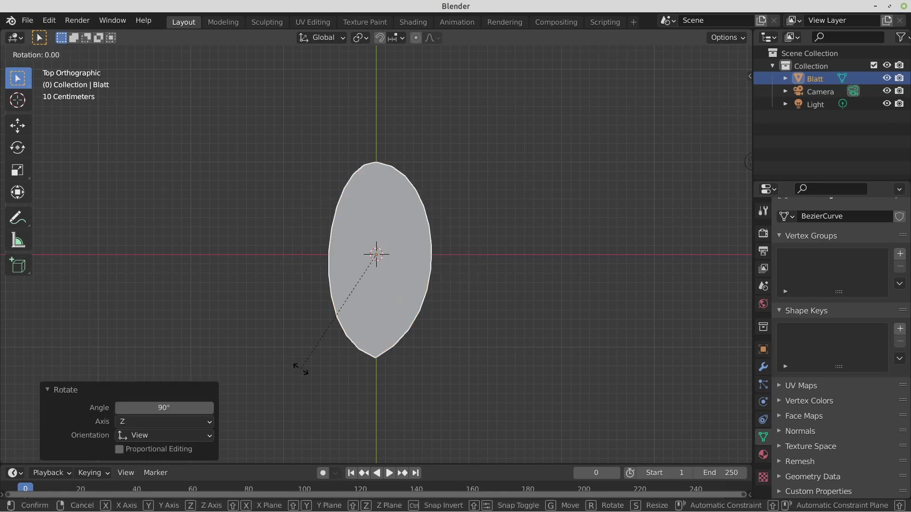
type("180")
left_click(300, 368)
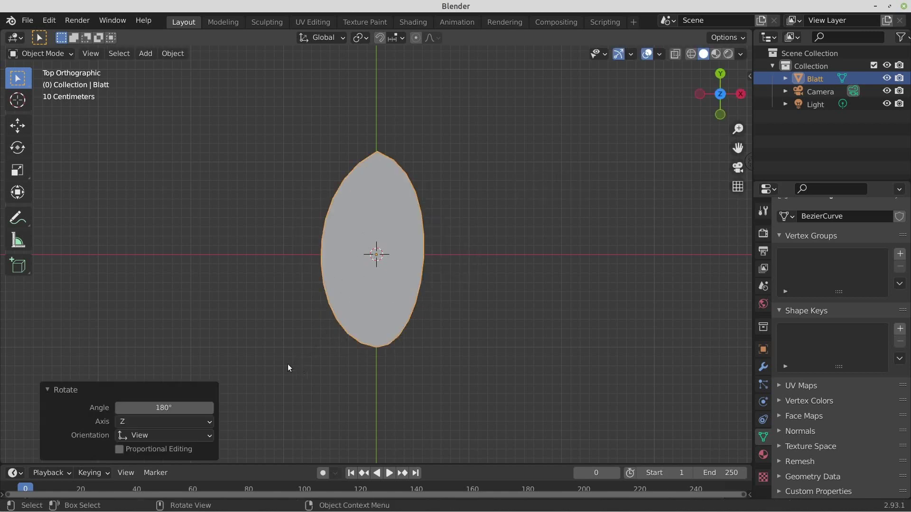
Select the leaf's top tip vertex and drag it upward with proportional editing on.
key("Tab")
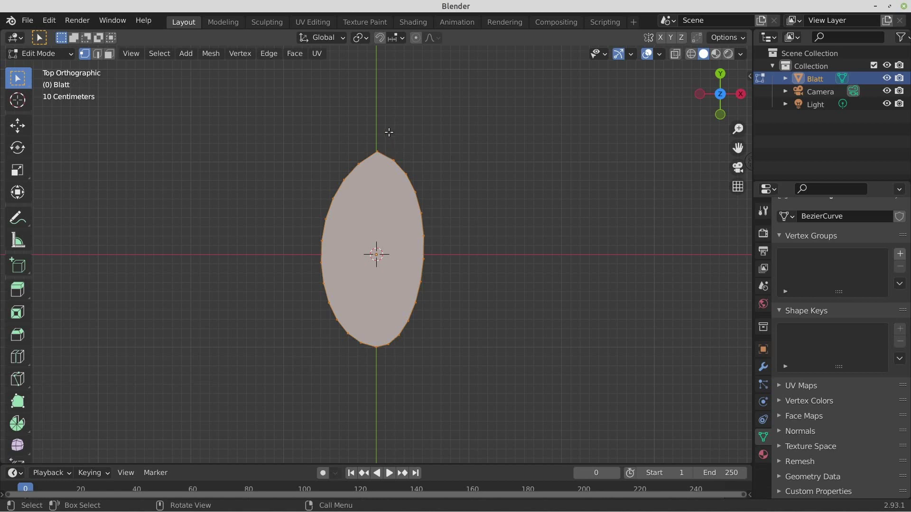
left_click(376, 148)
left_click(417, 38)
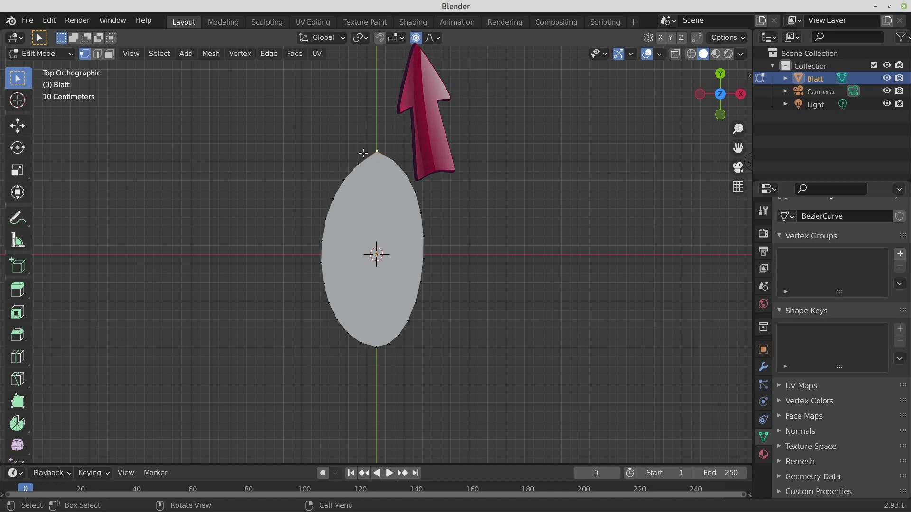
key("g")
scroll(364, 153, "up", 1)
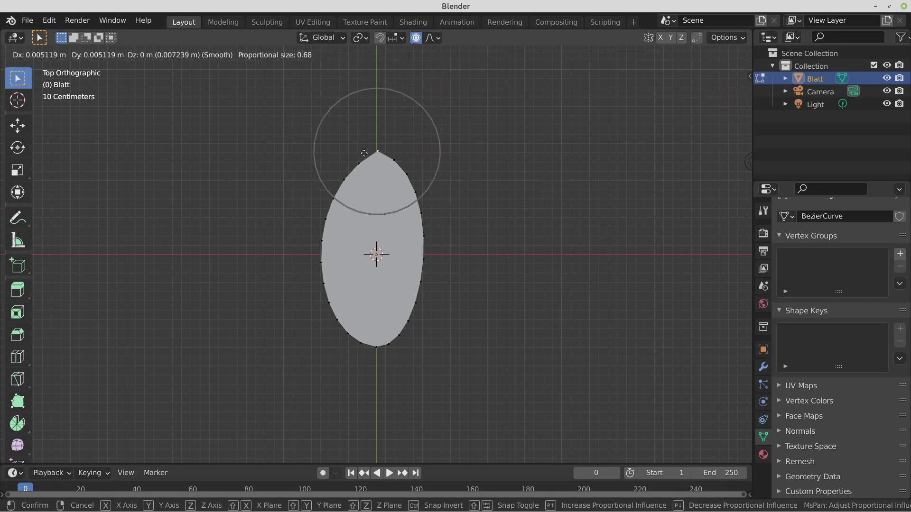
scroll(364, 153, "up", 2)
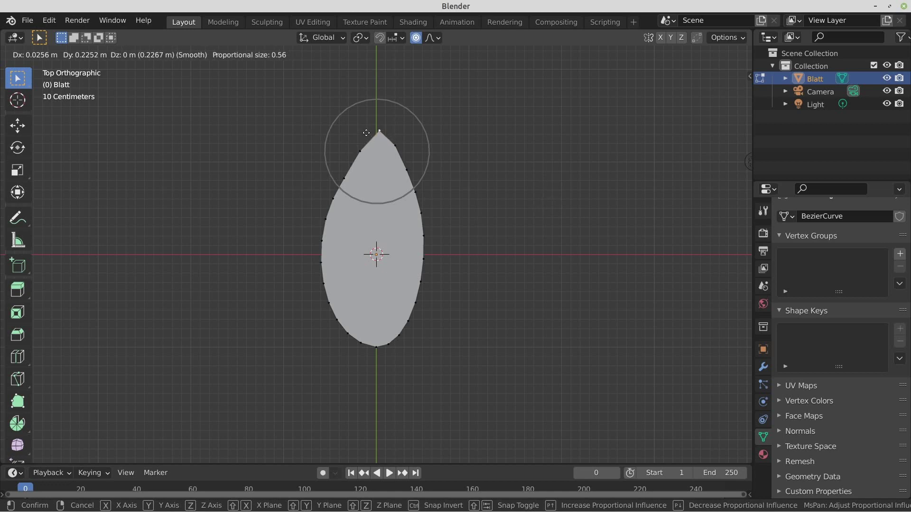
left_click(365, 132)
Move the tip higher with a smaller proportional radius, to 0.026 m X, 0.174 m Y.
key("g")
scroll(367, 126, "up", 2)
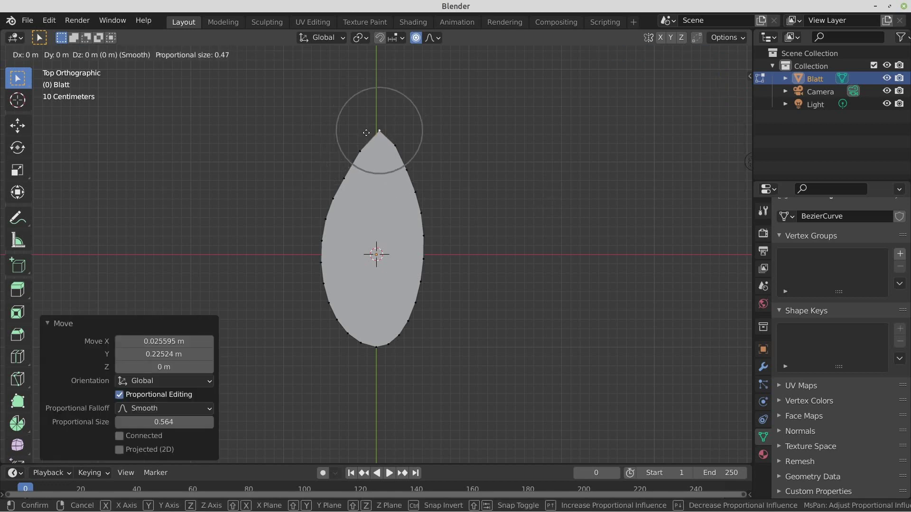
scroll(369, 123, "up", 1)
scroll(369, 120, "up", 1)
left_click(369, 116)
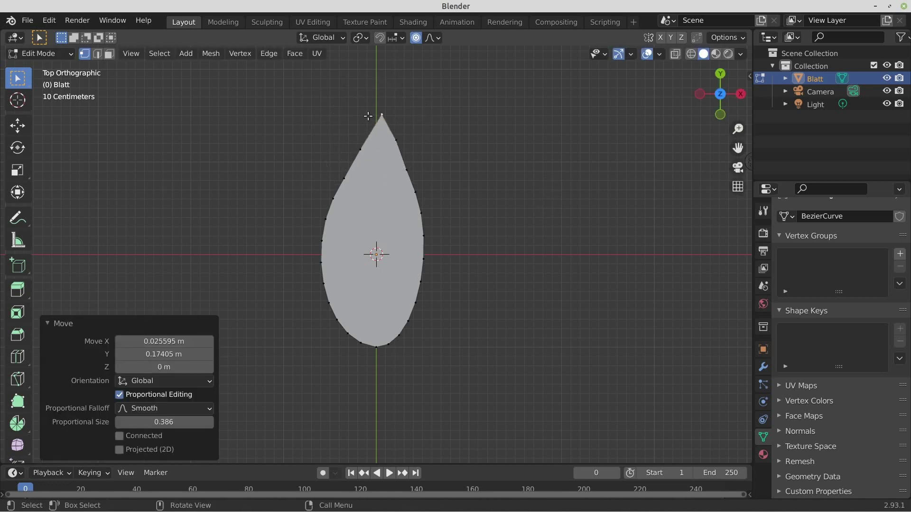
mouse_move(345, 204)
middle_mouse_down()
mouse_move(368, 396)
mouse_move(340, 335)
mouse_move(326, 417)
middle_mouse_up()
Select the leaf's bottom tip vertex and move it to reshape the base.
left_click(378, 314)
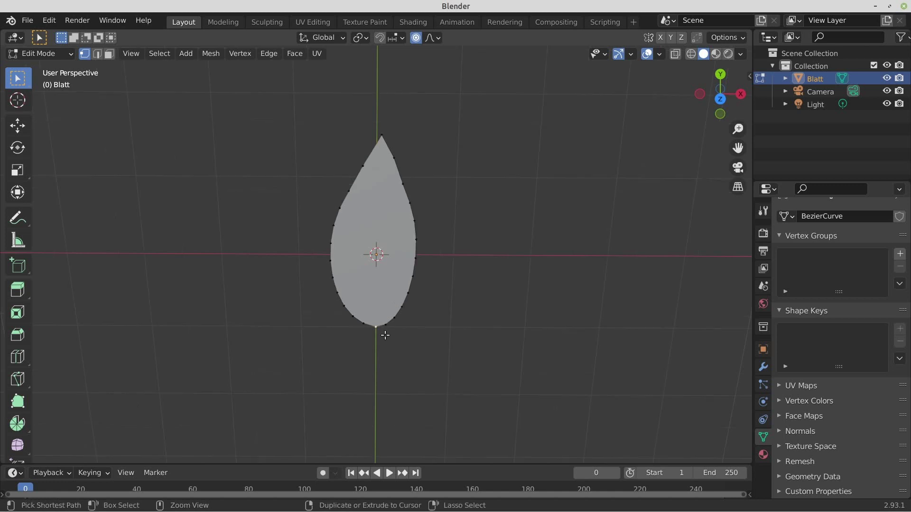
scroll(377, 355, "up", 5)
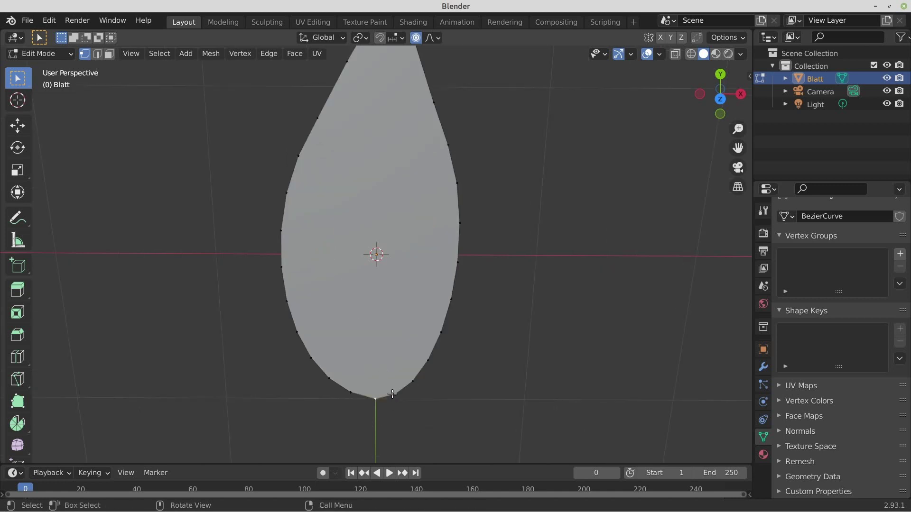
left_click(393, 394)
key("g")
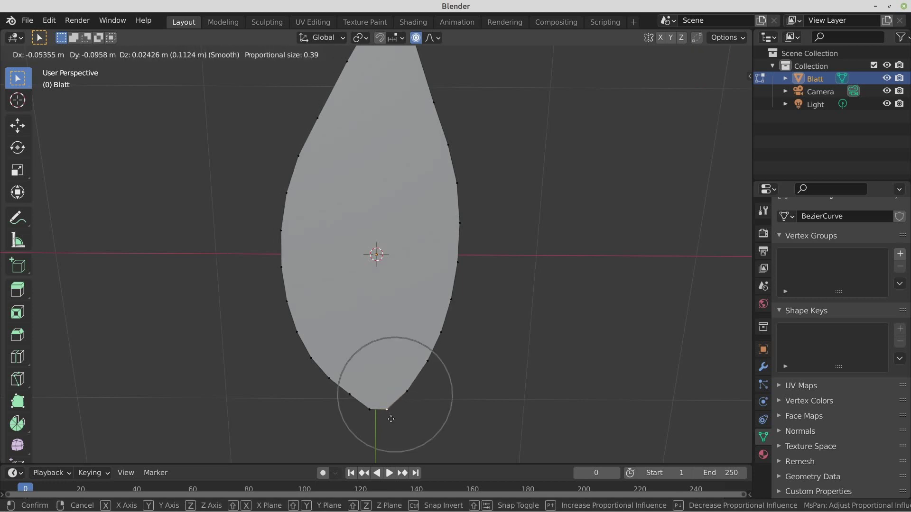
left_click(391, 419)
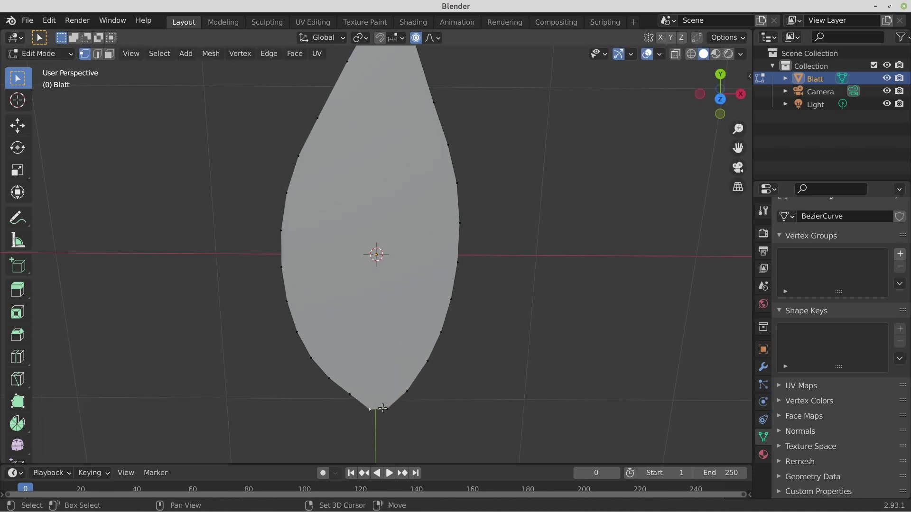
Extrude a short stem downward from the bottom tip in top view, then return to Object Mode.
key("KP_7")
key("e")
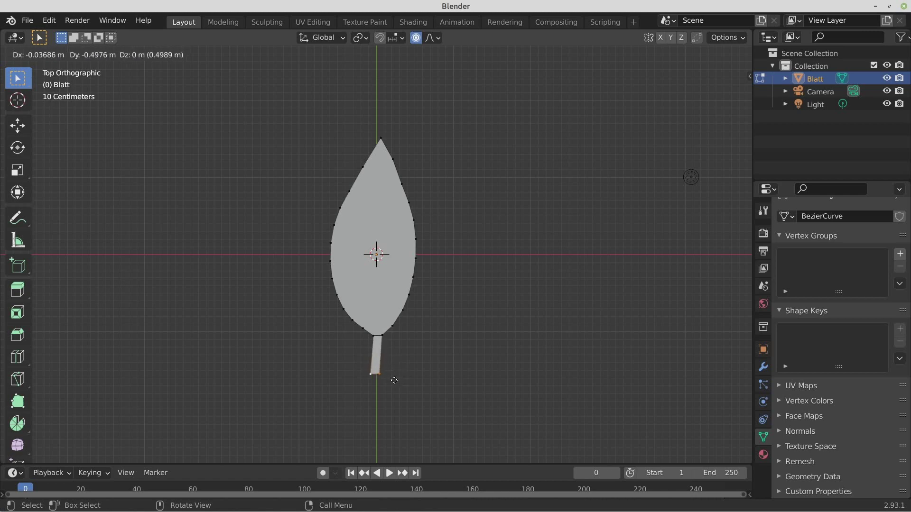
left_click(395, 366)
key("Tab")
key("KP_5")
mouse_move(368, 275)
middle_mouse_down()
mouse_move(428, 167)
mouse_move(486, 182)
middle_mouse_up()
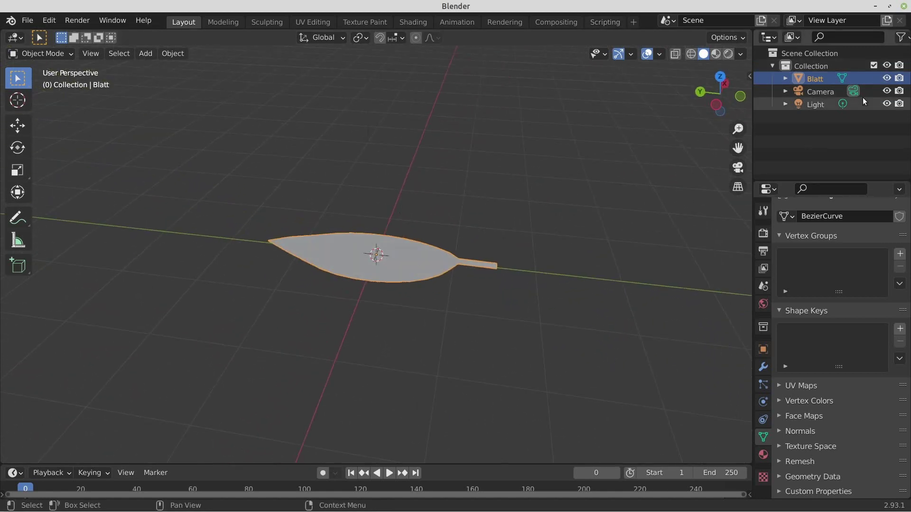
Hide Blatt and add a Sapling Tree Gen tree.
left_click(891, 79)
left_click(145, 53)
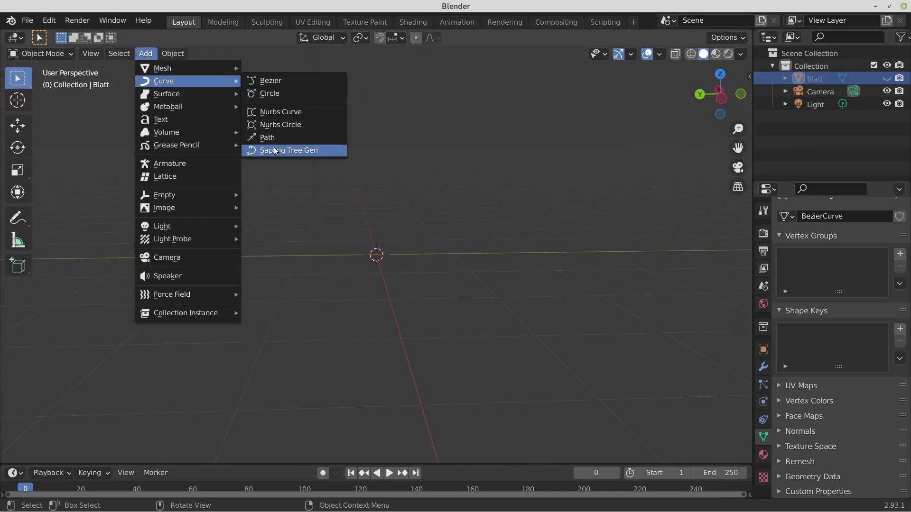
left_click(280, 151)
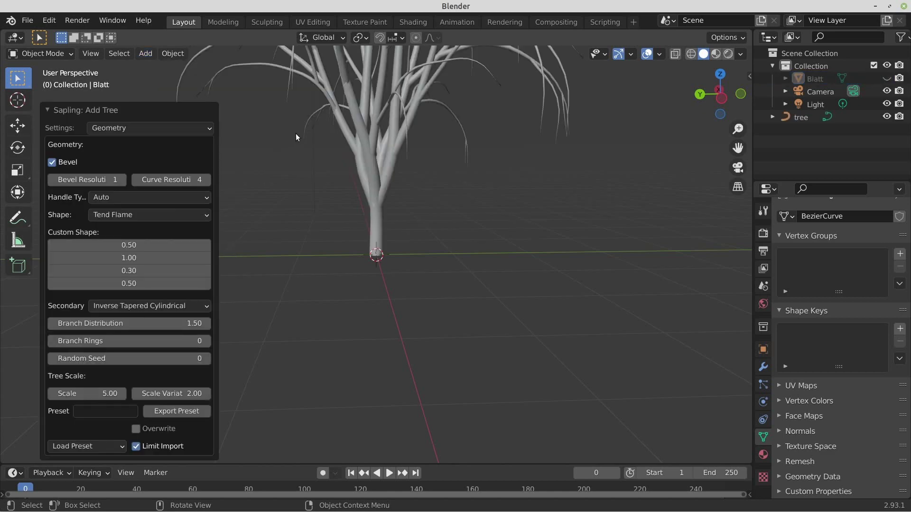
Load the willow preset for the new tree and select the resulting tree.
left_click(87, 445)
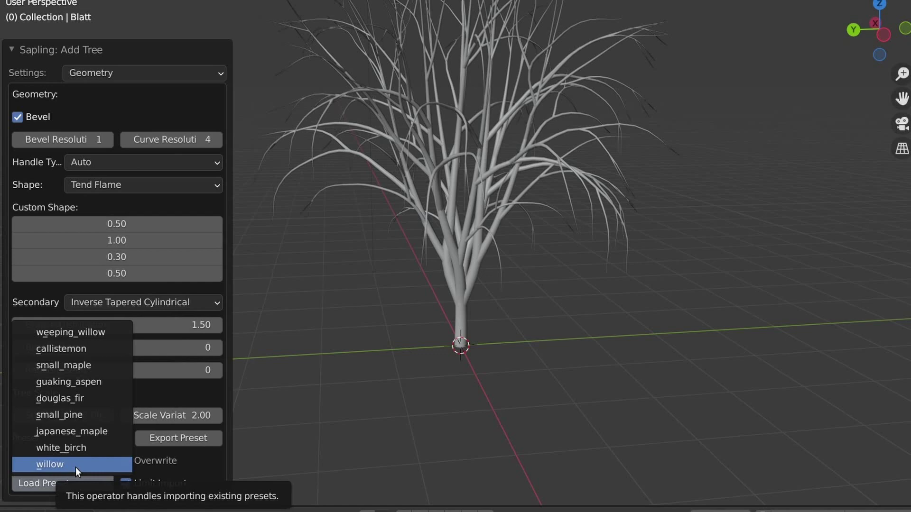
left_click(76, 464)
scroll(403, 192, "down", 5)
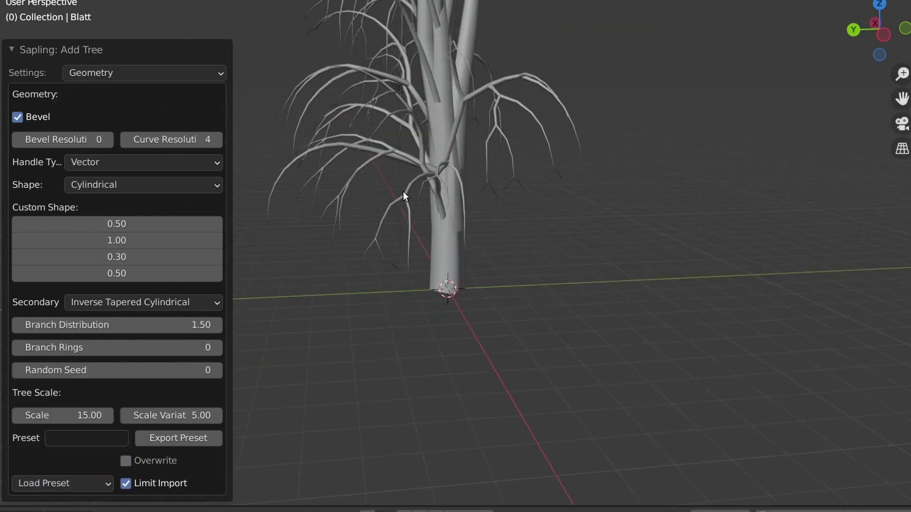
scroll(397, 183, "down", 3)
scroll(422, 153, "up", 2)
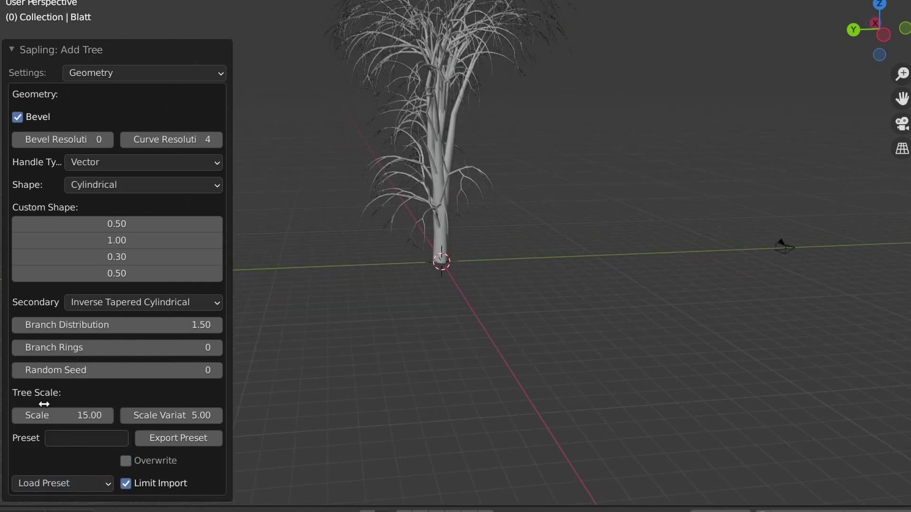
left_click(436, 144)
mouse_move(437, 144)
middle_mouse_down()
mouse_move(388, 193)
mouse_move(428, 236)
mouse_move(251, 161)
mouse_move(236, 232)
mouse_move(342, 205)
middle_mouse_up()
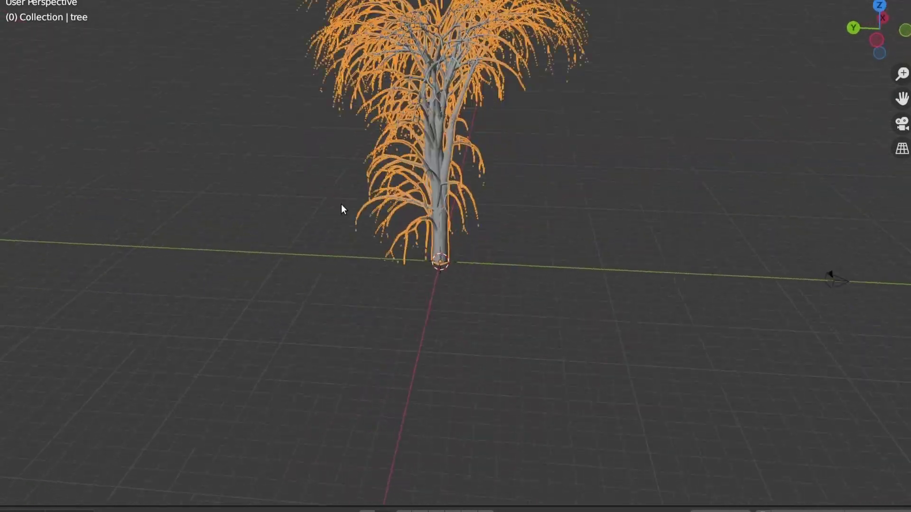
In Edit Mode, select a trunk control point and move it with smooth falloff.
scroll(405, 147, "up", 3)
scroll(424, 140, "up", 2)
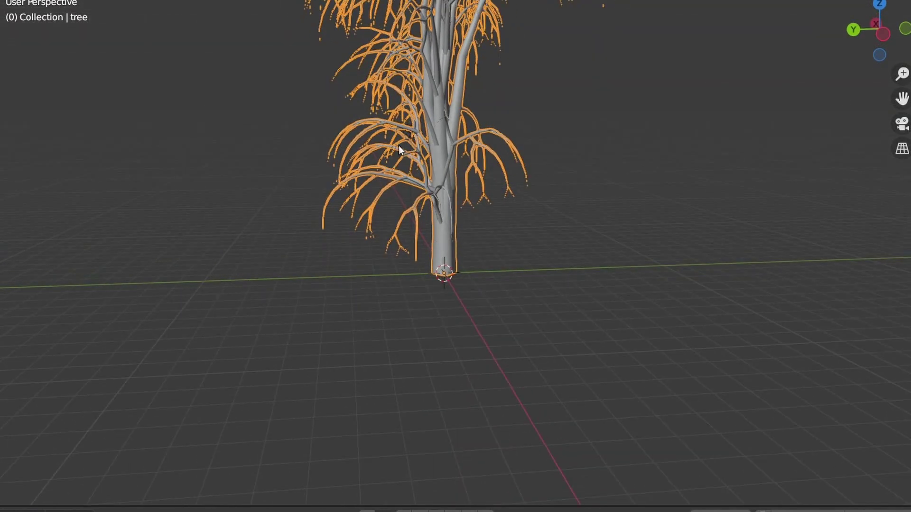
key("Tab")
middle_click_drag(399, 141, 446, 209)
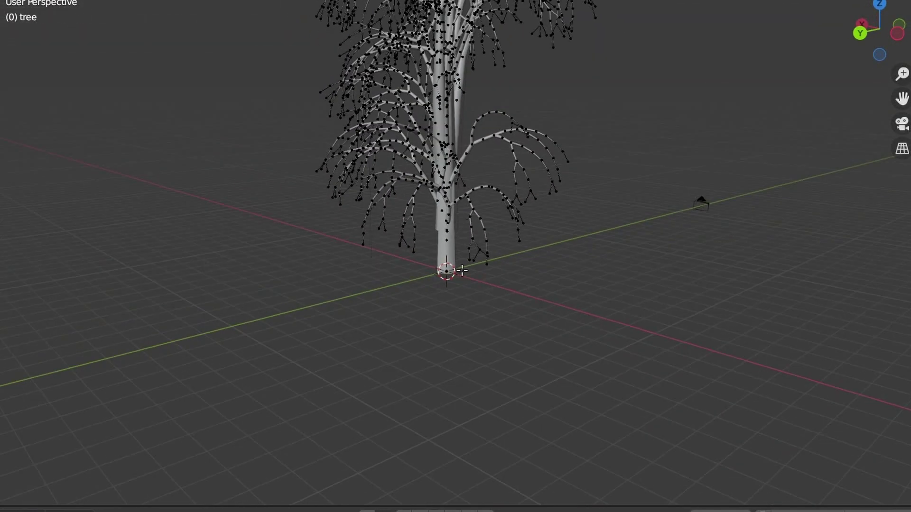
scroll(450, 216, "up", 2)
scroll(453, 218, "up", 2)
left_click(462, 247)
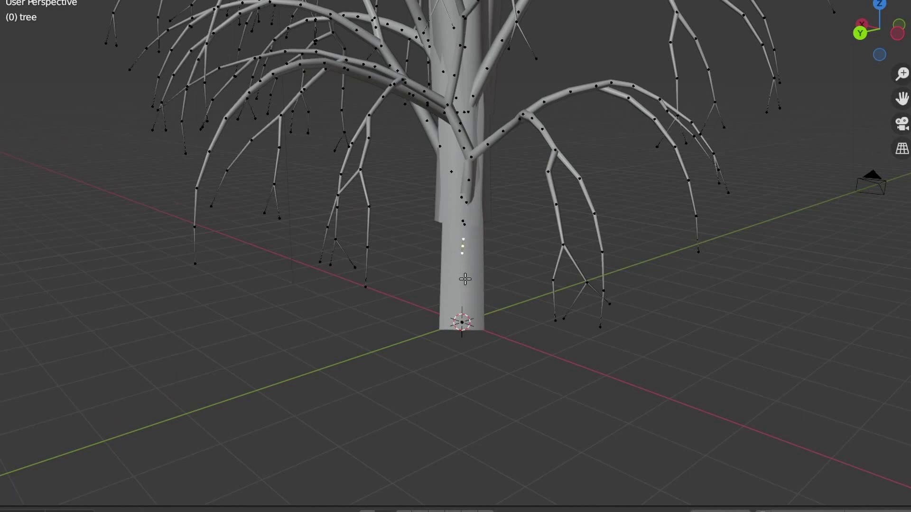
scroll(455, 270, "up", 3)
scroll(471, 269, "up", 3)
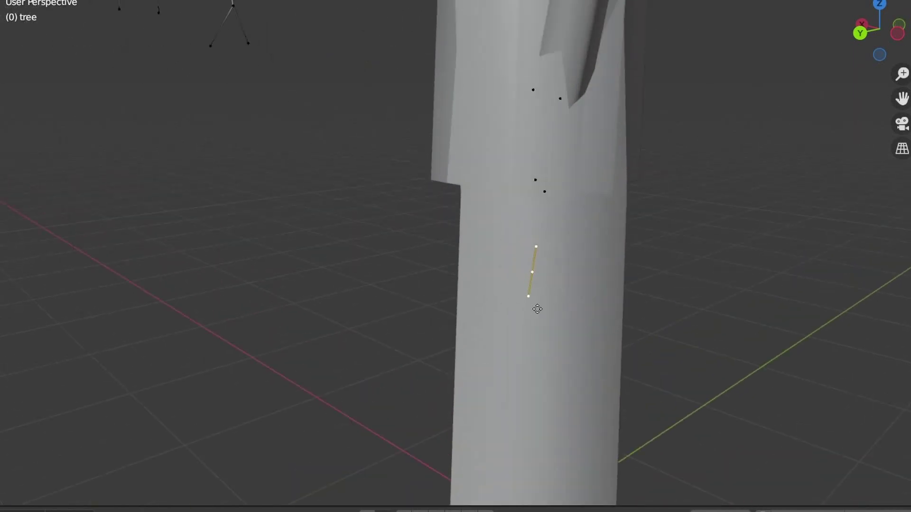
key("g")
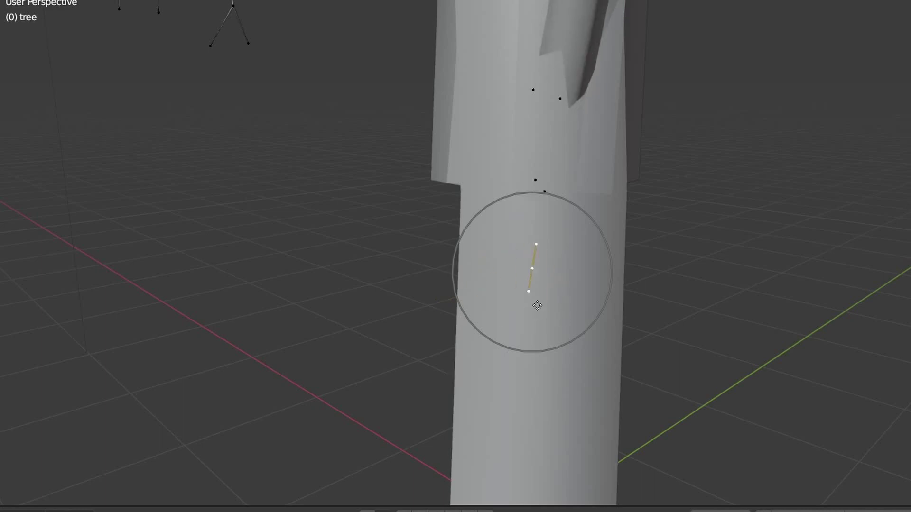
left_click(515, 299)
Snap the point with Shift+S and move it to bend the trunk base.
scroll(529, 315, "down", 4)
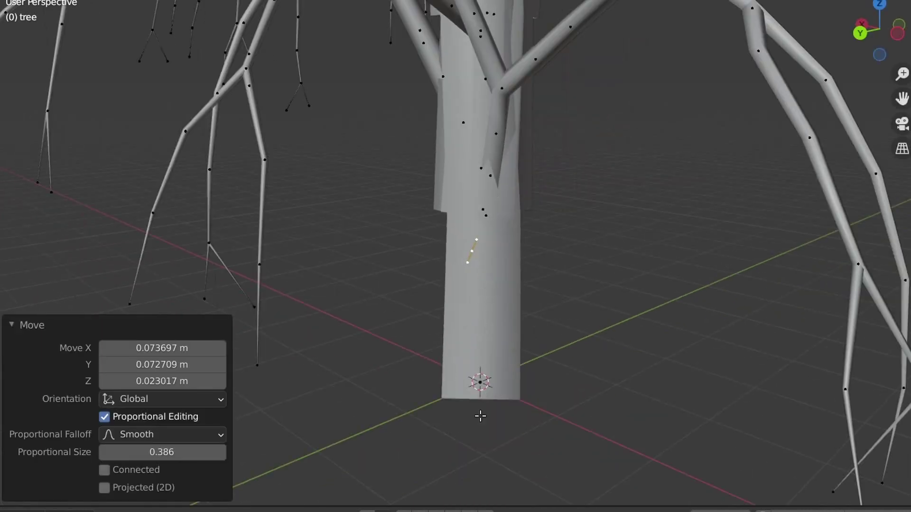
key("shift+s")
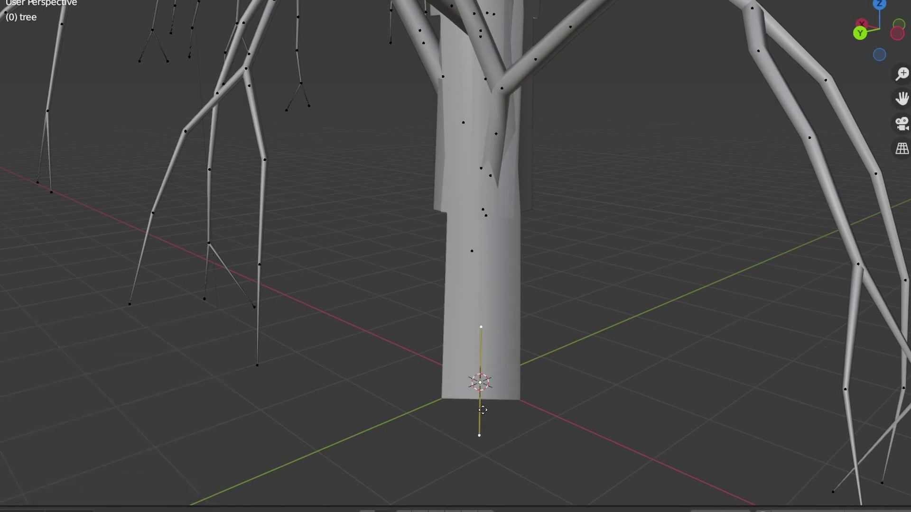
key("g")
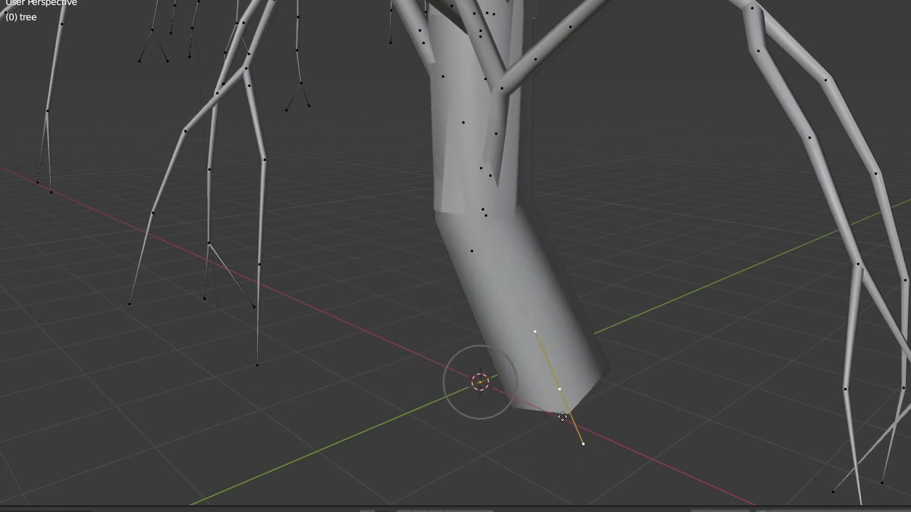
left_click(562, 416)
scroll(535, 424, "down", 5)
mouse_move(481, 413)
middle_mouse_down()
mouse_move(563, 380)
mouse_move(641, 252)
mouse_move(468, 370)
mouse_move(451, 402)
mouse_move(474, 379)
middle_mouse_up()
scroll(642, 252, "up", 4)
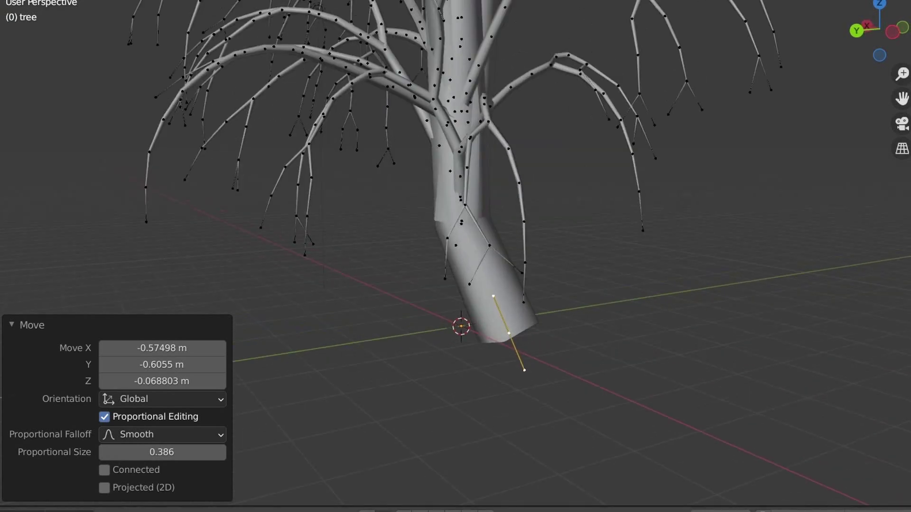
Exit Edit Mode and delete the willow tree.
key("Tab")
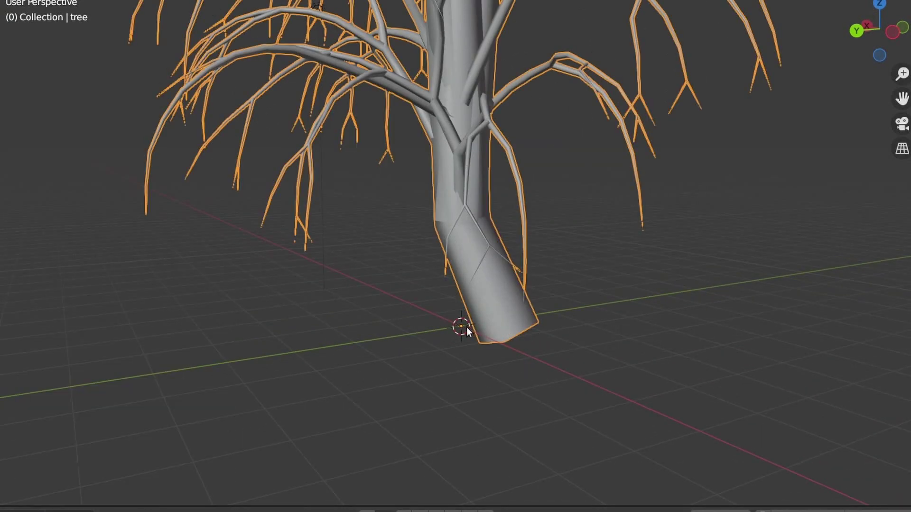
key("x")
left_click(466, 326)
Add a new Sapling tree to the empty scene.
scroll(500, 332, "down", 3)
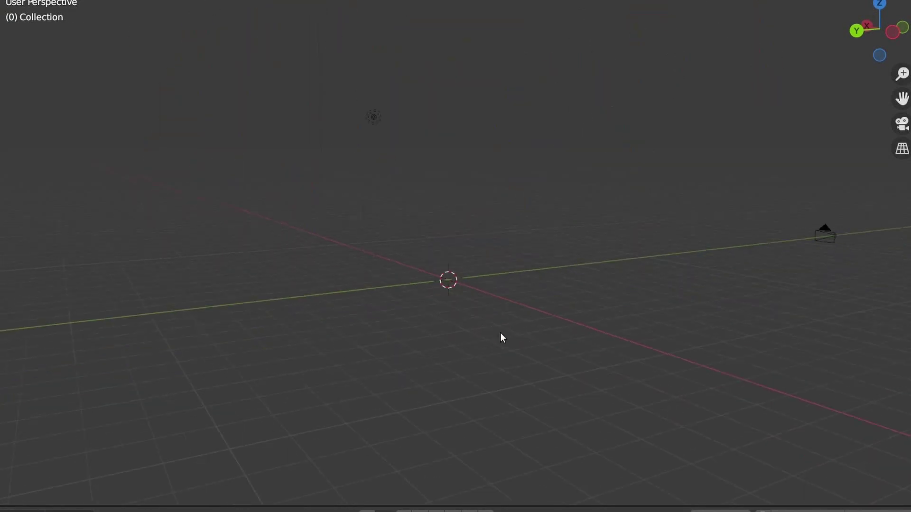
mouse_move(501, 338)
middle_mouse_down()
mouse_move(508, 346)
mouse_move(369, 275)
middle_mouse_up()
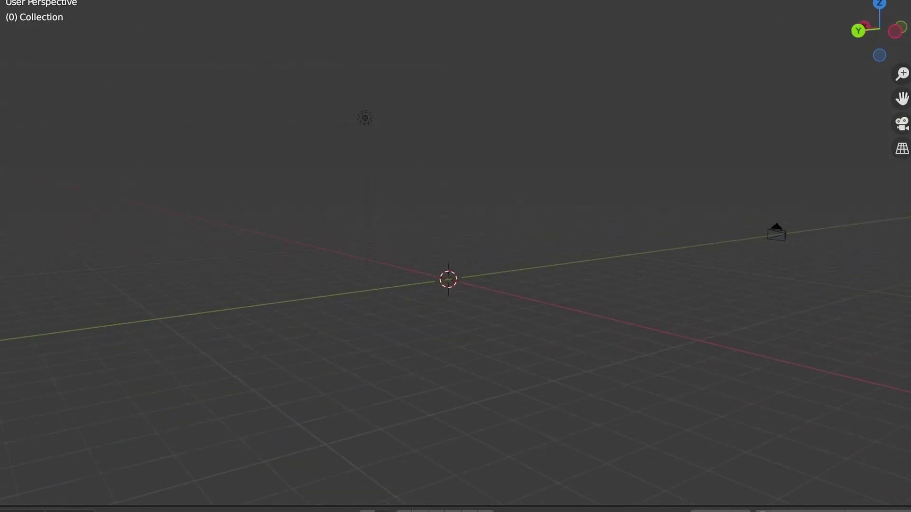
key("shift+a")
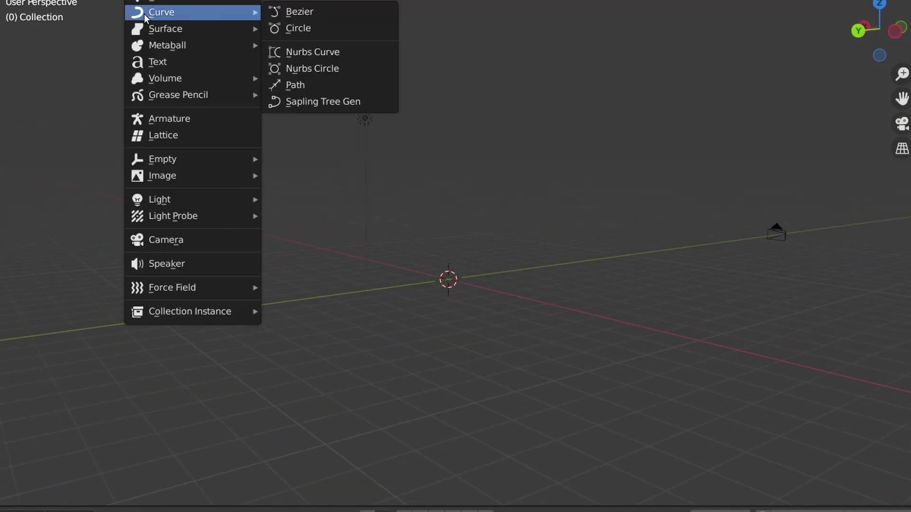
left_click(337, 102)
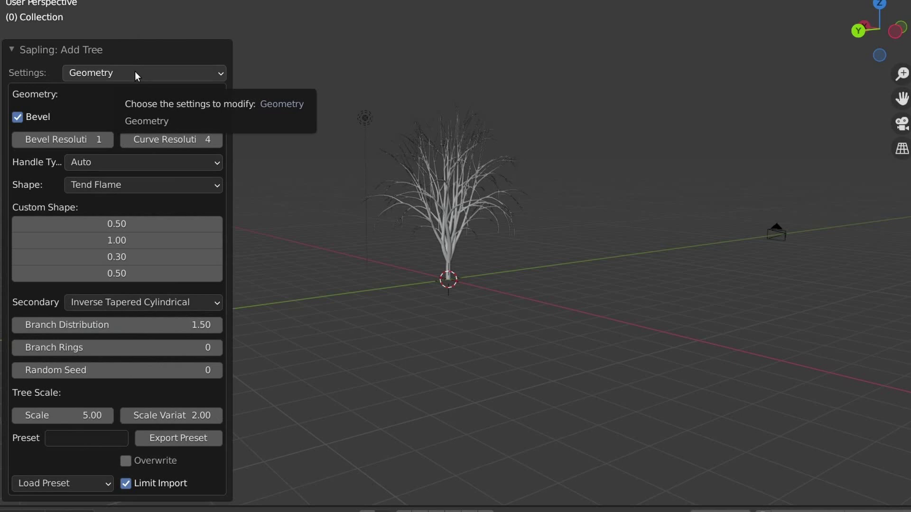
Toggle Bevel off and back on, and lower Curve Resolution from 4 to 2.
left_click(19, 115)
left_click(19, 116)
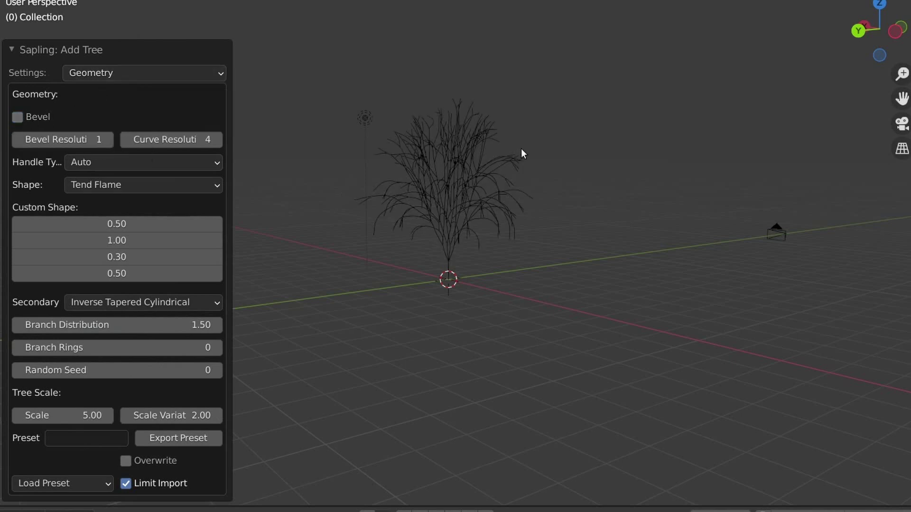
scroll(499, 215, "up", 3)
scroll(504, 193, "up", 3)
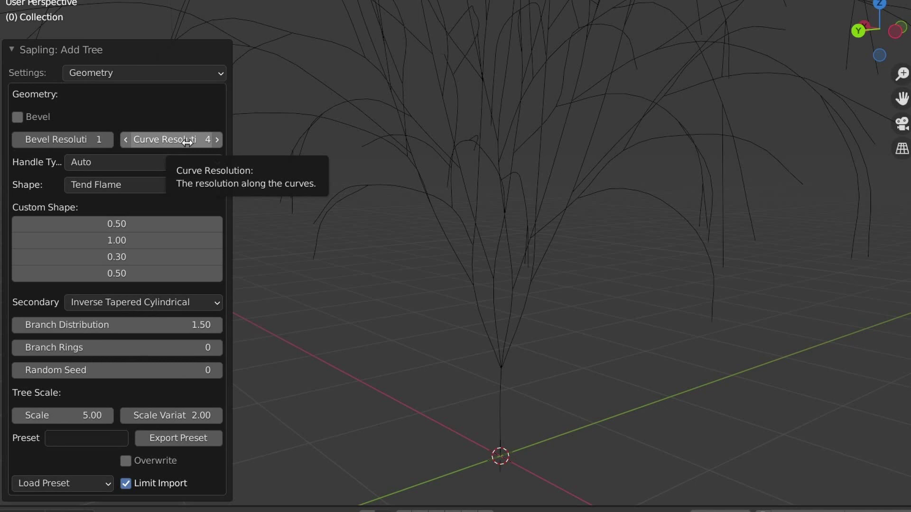
left_click_drag(187, 142, 156, 142)
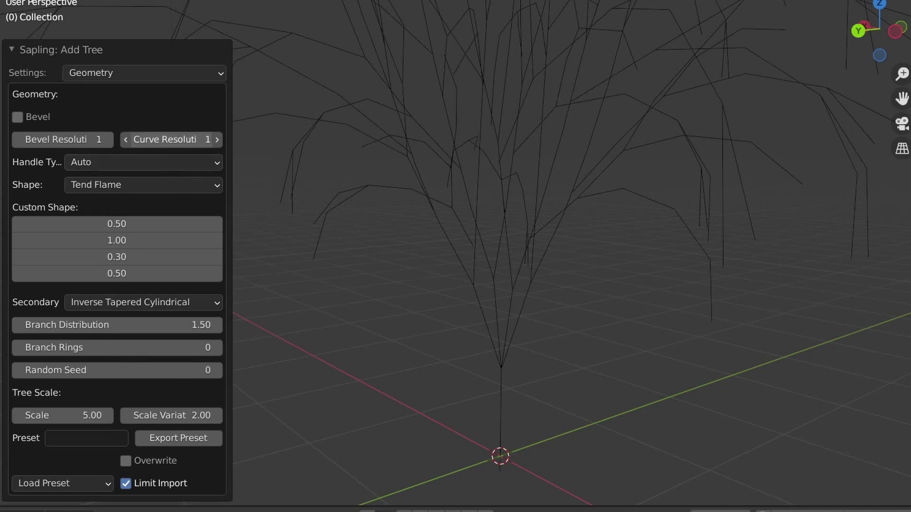
left_click_drag(173, 139, 208, 140)
left_click_drag(180, 139, 142, 139)
mouse_move(238, 145)
middle_mouse_down()
mouse_move(428, 158)
mouse_move(396, 203)
mouse_move(437, 195)
mouse_move(420, 187)
middle_mouse_up()
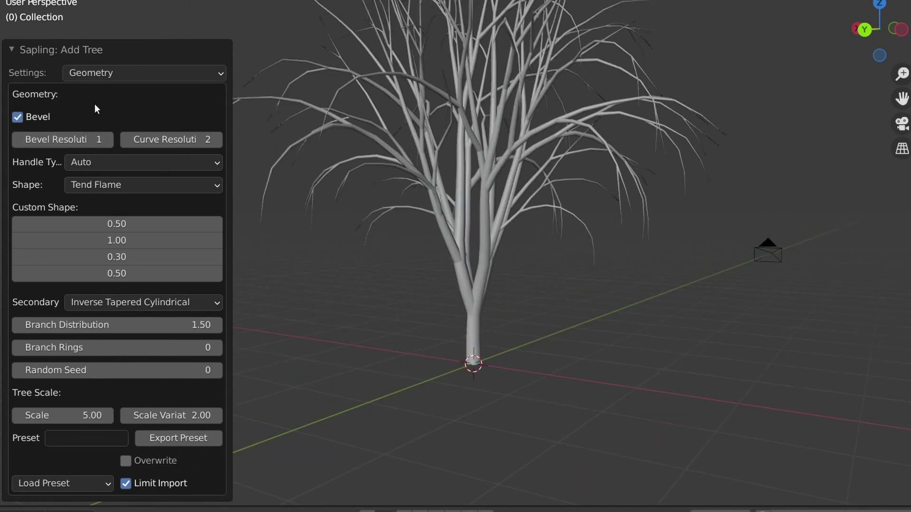
In the Branch Radius settings, raise the first Radius Scale from 1.00 to 1.30.
left_click(169, 74)
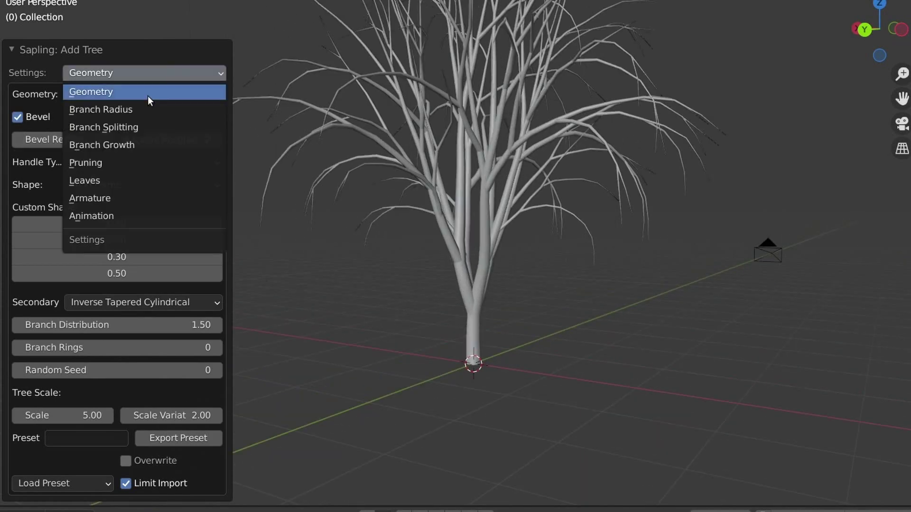
left_click(144, 113)
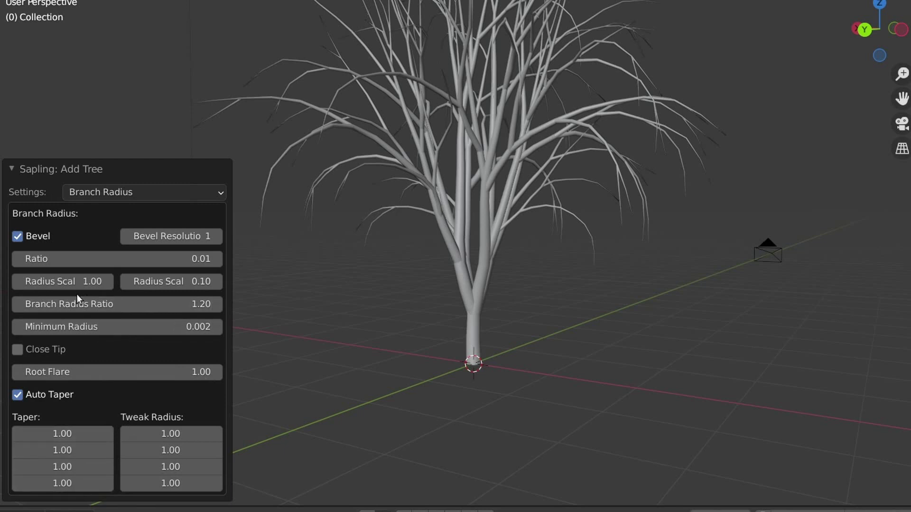
mouse_move(73, 283)
left_mouse_down()
mouse_move(88, 281)
mouse_move(60, 282)
mouse_move(86, 281)
left_mouse_up()
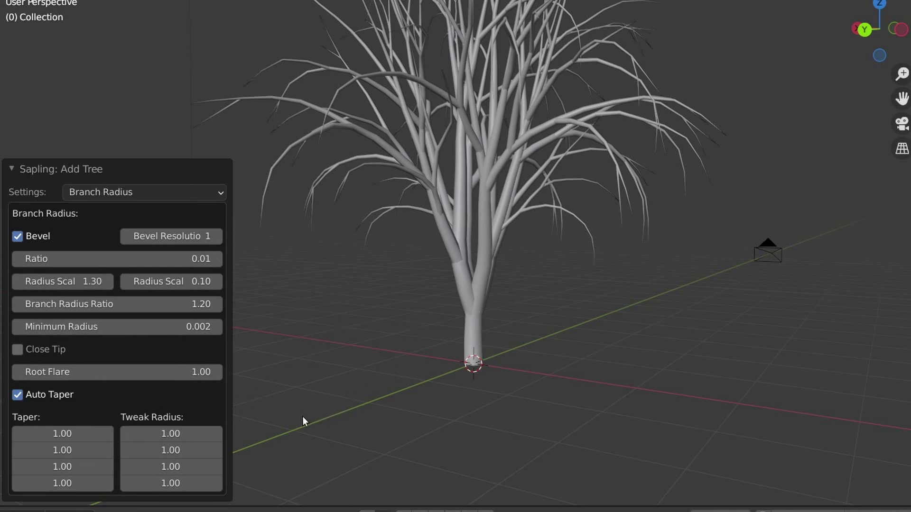
In Branch Splitting, try Base Splits at 10, then set it to 0.
left_click(217, 193)
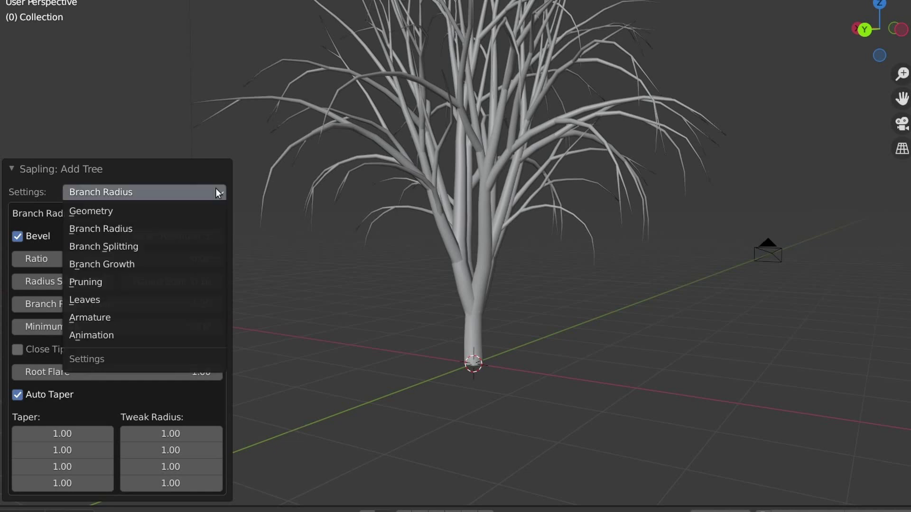
left_click(172, 247)
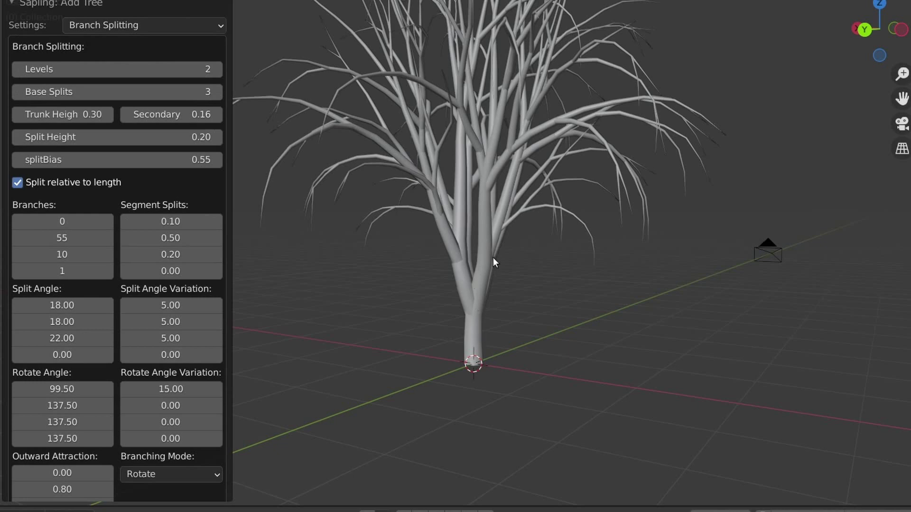
middle_click_drag(485, 302, 389, 304)
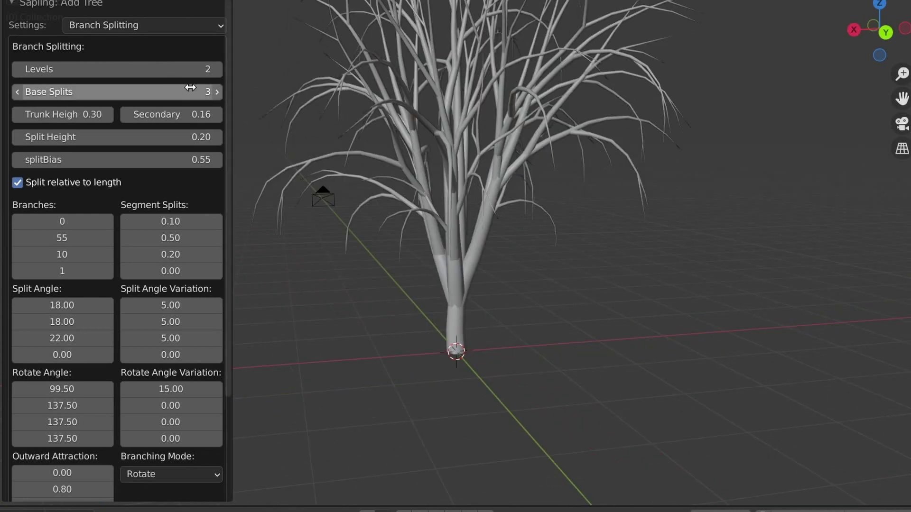
left_click(216, 93)
left_click(216, 93)
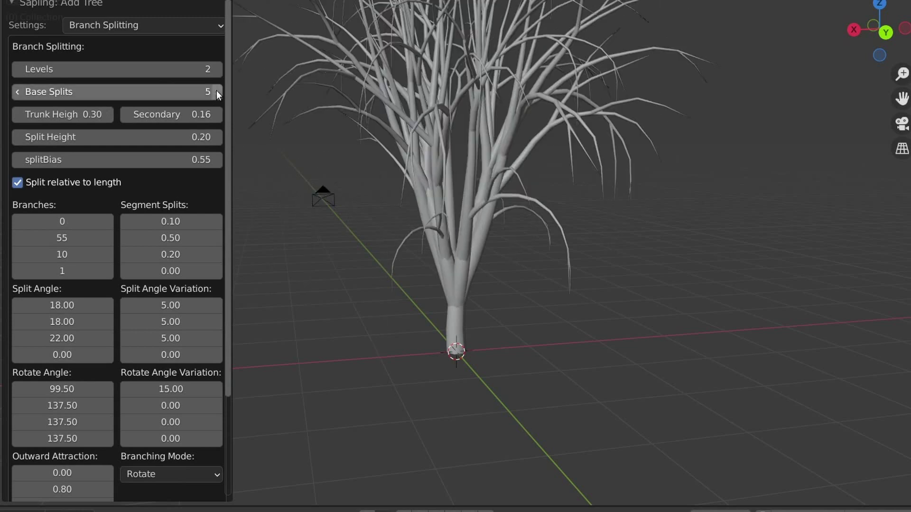
left_click(216, 92)
left_click(216, 91)
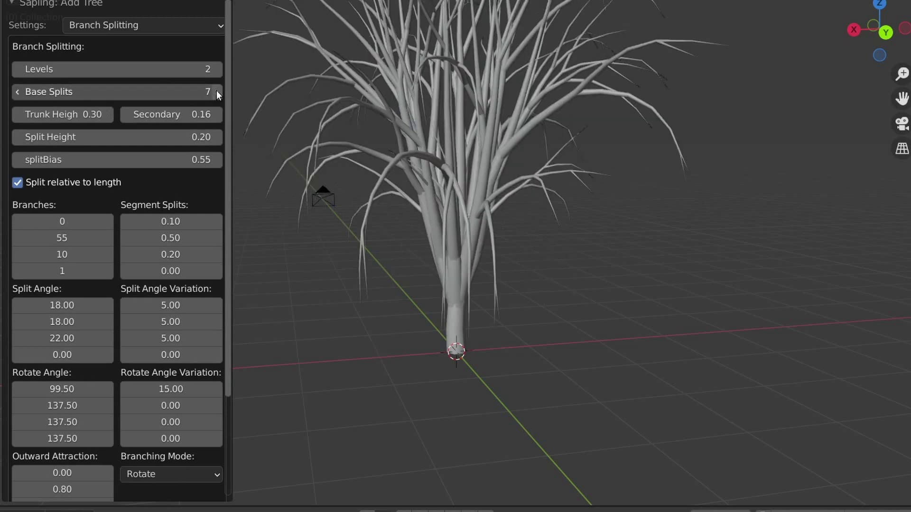
left_click(216, 92)
middle_click_drag(498, 365, 432, 366)
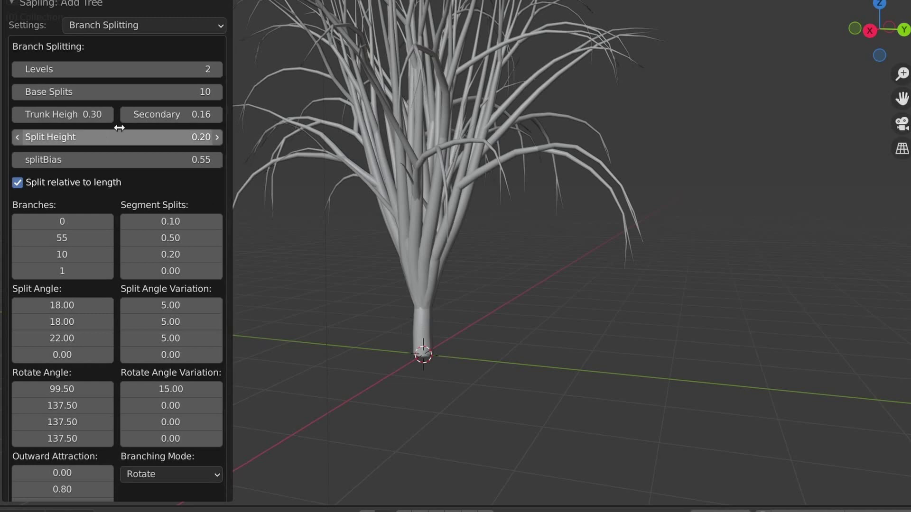
left_click_drag(118, 91, 28, 92)
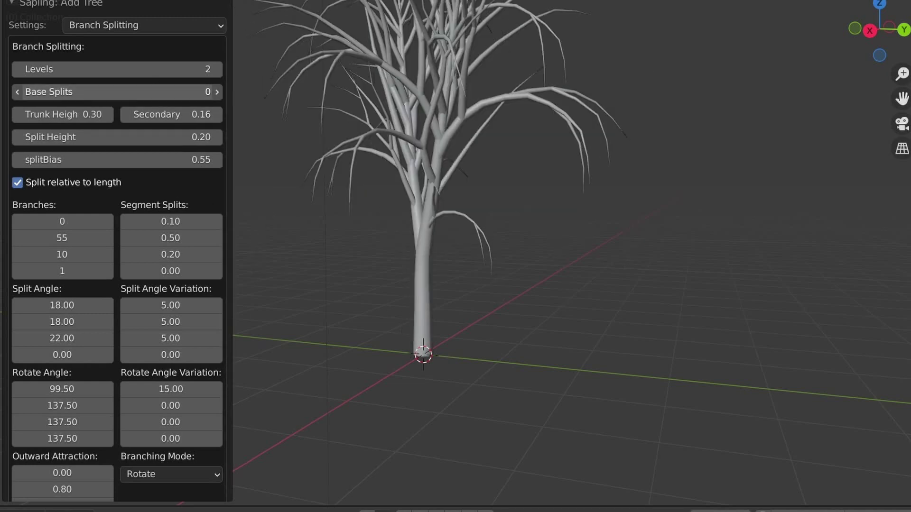
mouse_move(506, 315)
middle_mouse_down()
mouse_move(639, 315)
mouse_move(607, 315)
middle_mouse_up()
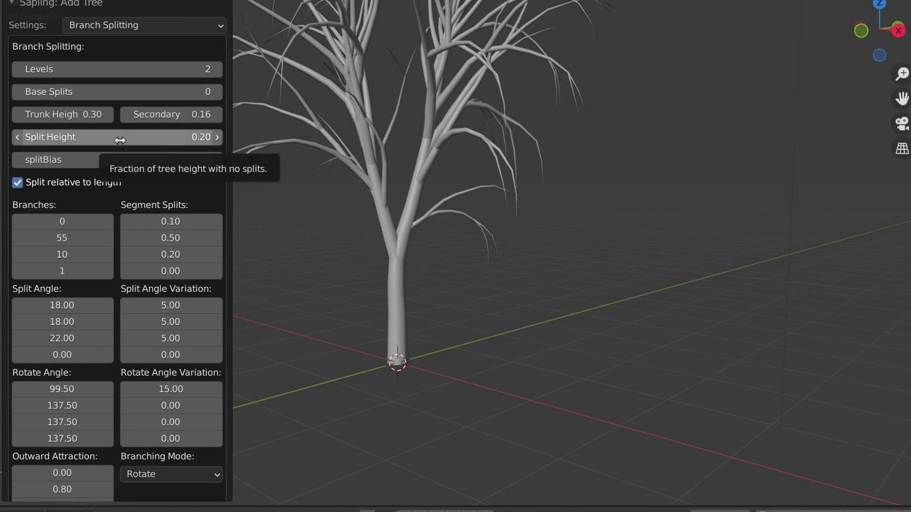
Set Split Height to 0.00 and raise Levels to 3.
left_click_drag(119, 140, 85, 137)
middle_click_drag(389, 199, 408, 227)
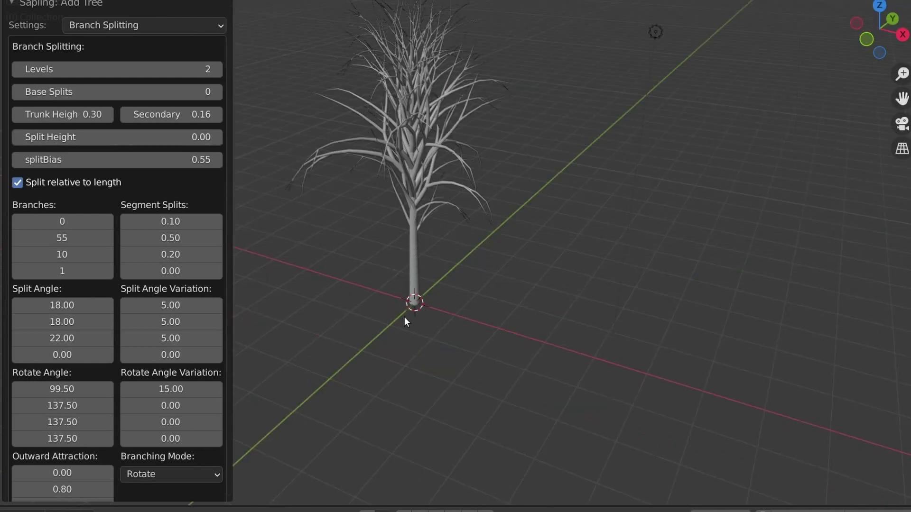
middle_click_drag(404, 317, 454, 242)
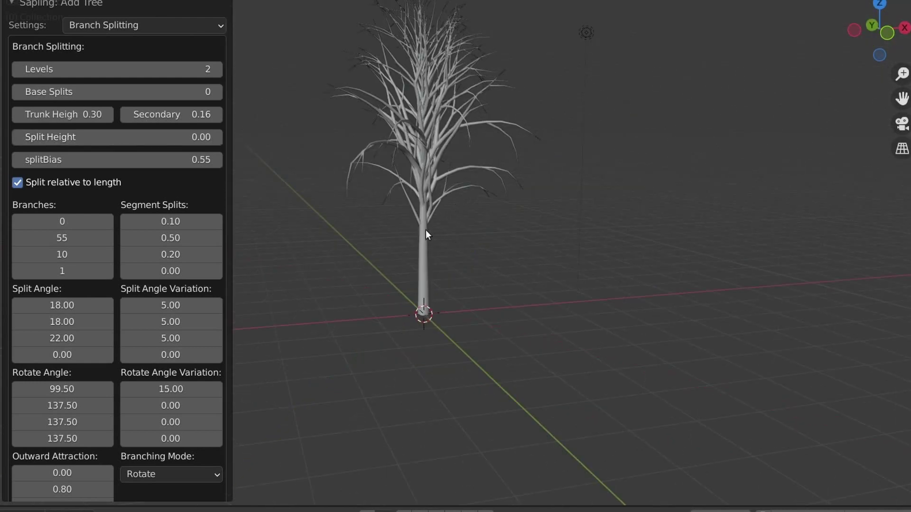
left_click(218, 67)
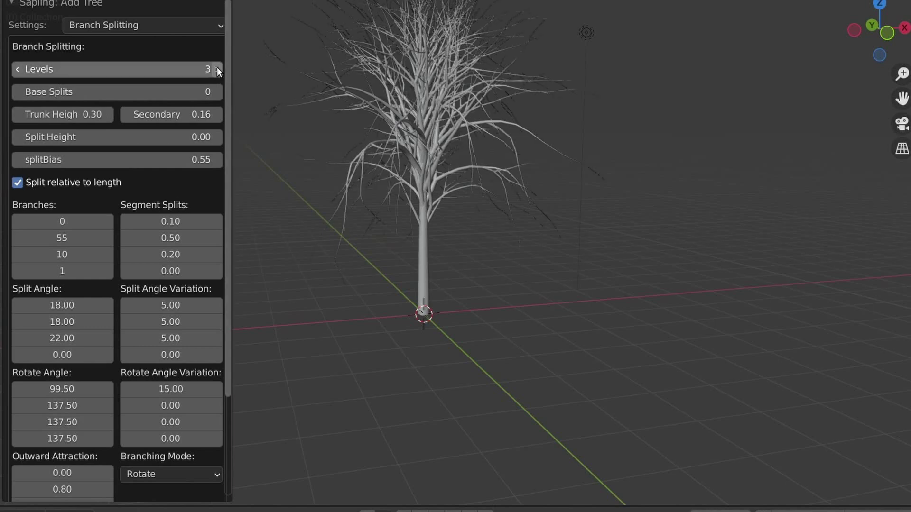
middle_click_drag(269, 101, 343, 126)
scroll(388, 71, "up", 3)
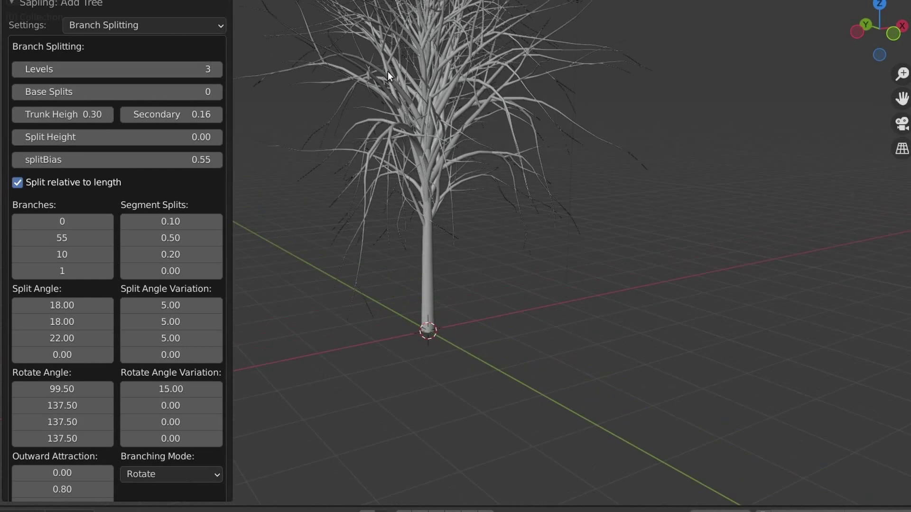
scroll(388, 71, "down", 2)
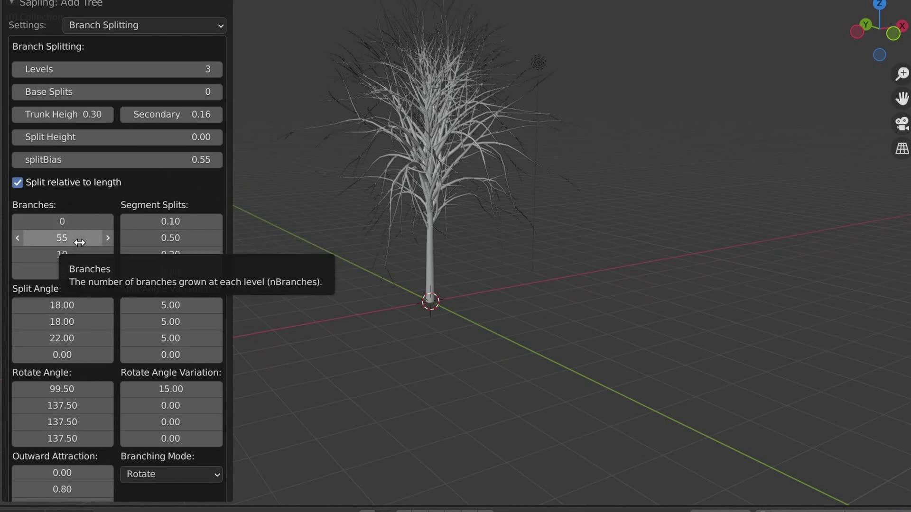
Set the second- and third-level Branches counts to 40 and 20.
left_click(79, 242)
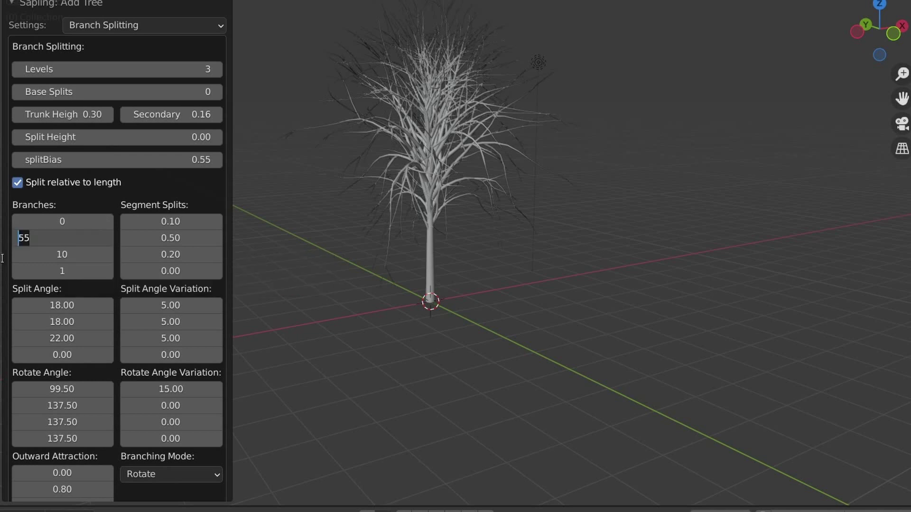
type("40")
key("Return")
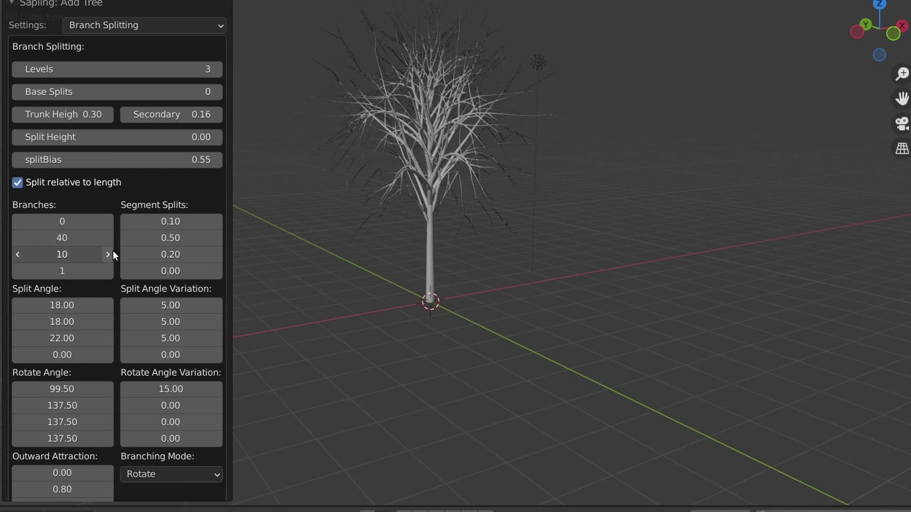
left_click(112, 254)
key("ctrl+a")
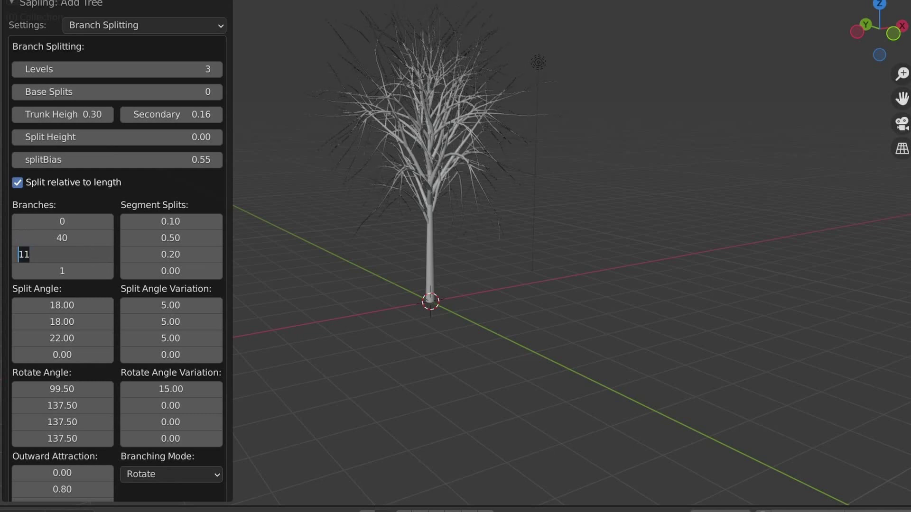
type("20")
key("Return")
mouse_move(699, 103)
middle_mouse_down()
mouse_move(431, 126)
mouse_move(568, 183)
mouse_move(583, 167)
mouse_move(418, 171)
middle_mouse_up()
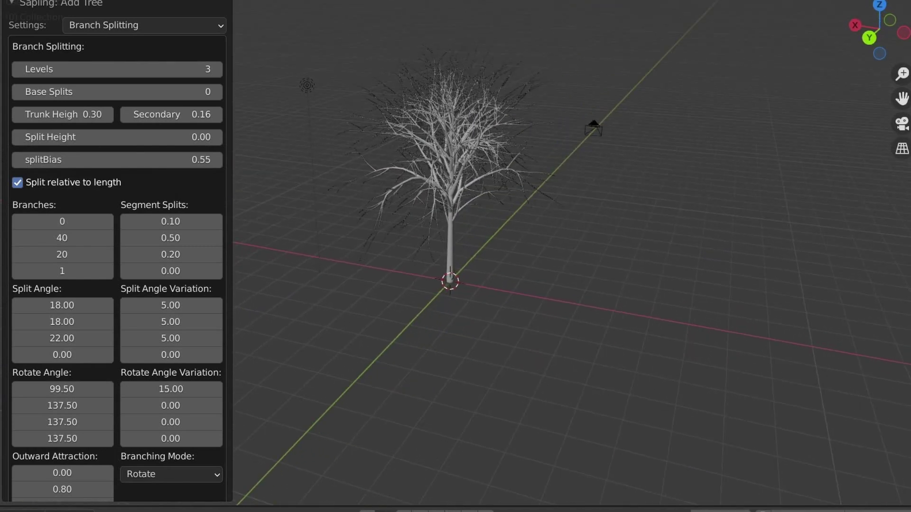
scroll(138, 384, "down", 2)
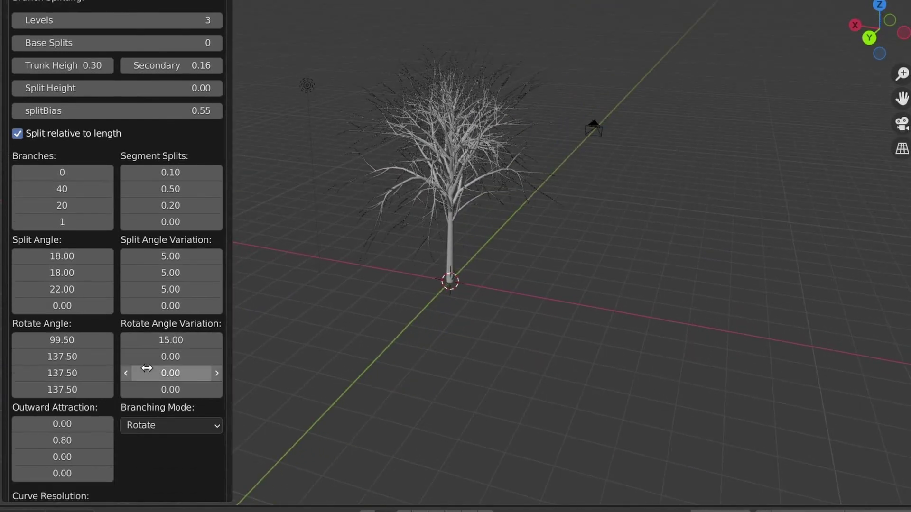
scroll(147, 367, "down", 1)
scroll(147, 366, "up", 3)
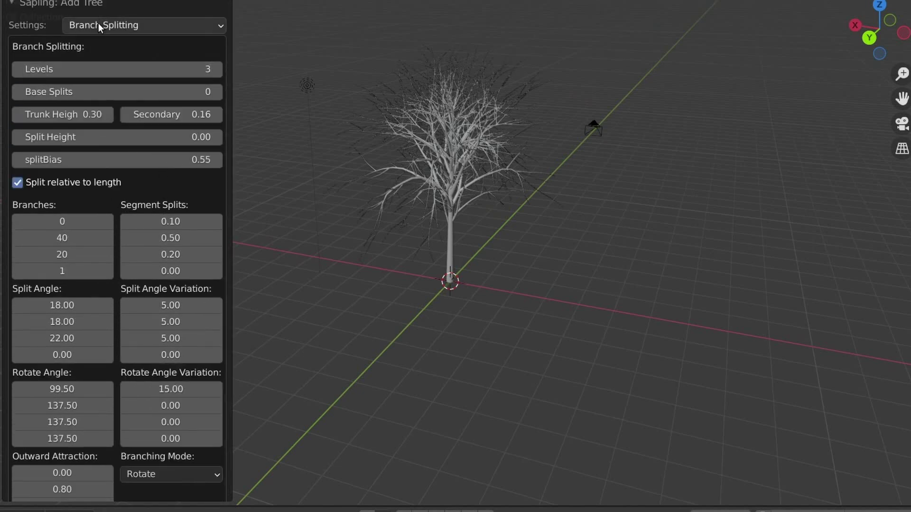
left_click(99, 23)
From Geometry settings, save the current tree settings as the preset 'MeinBaum'.
left_click(82, 39)
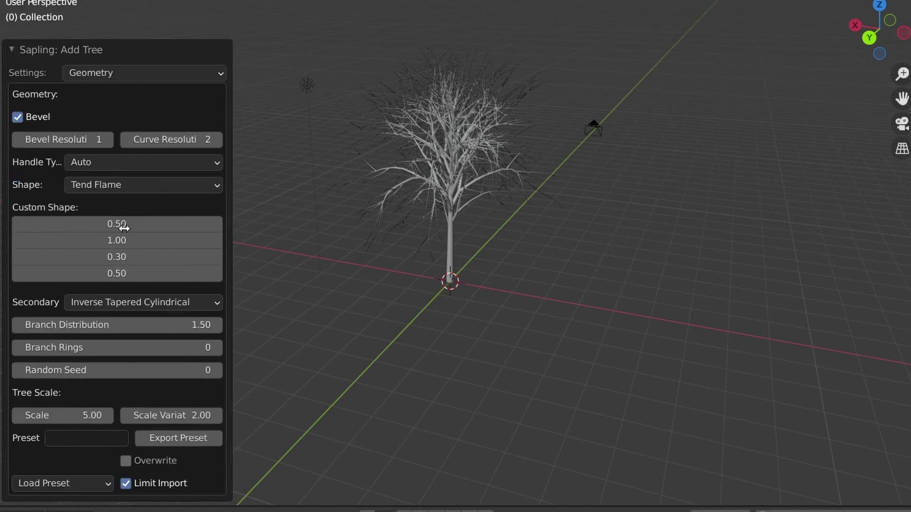
left_click(110, 435)
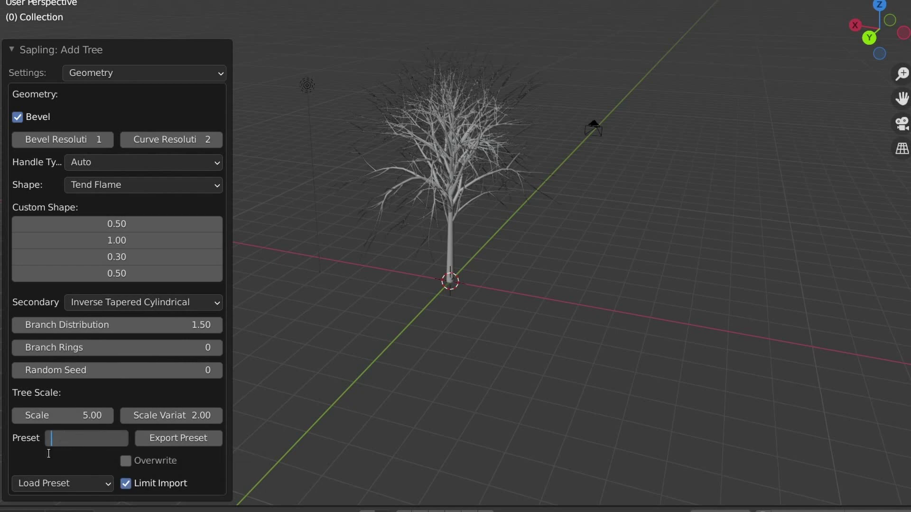
type("MeinBaum")
key("Return")
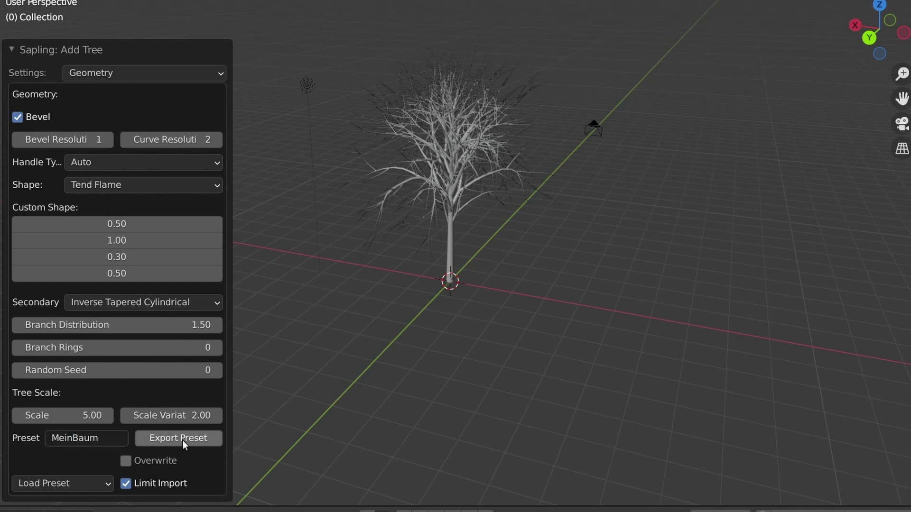
left_click(183, 441)
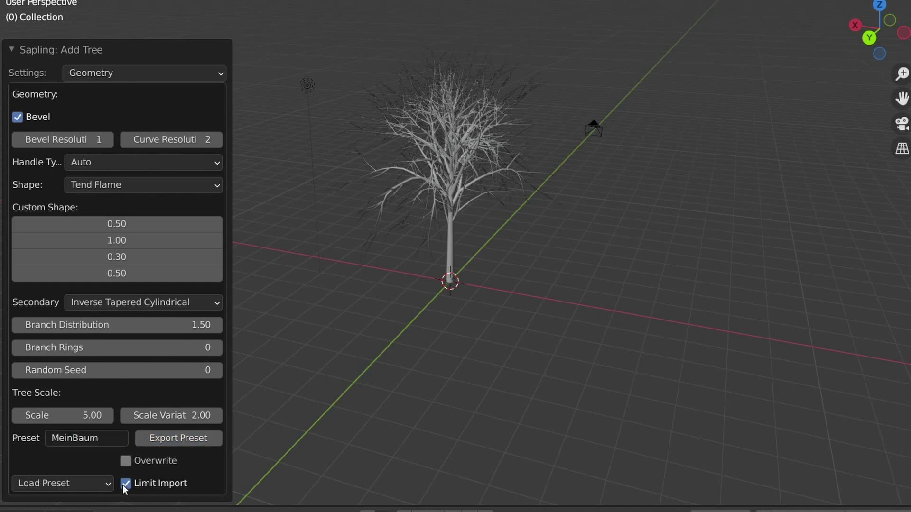
left_click(107, 483)
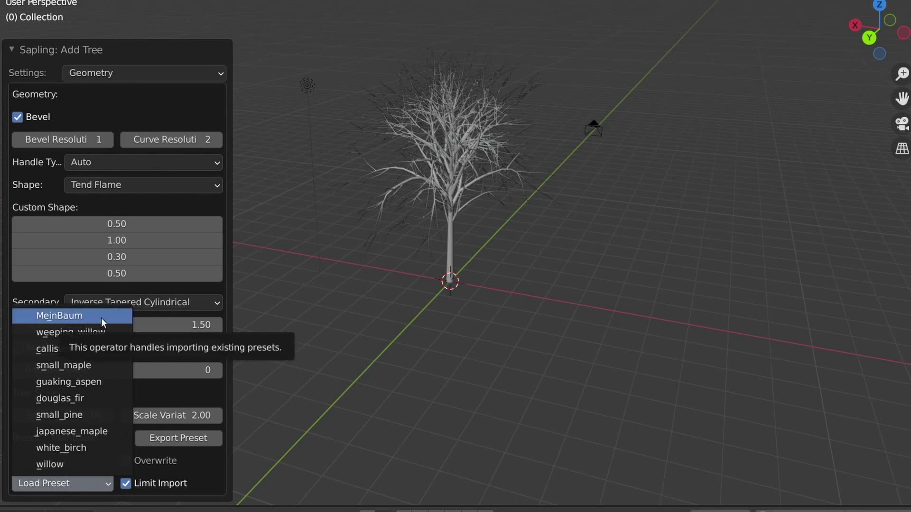
middle_click_drag(465, 161, 372, 196)
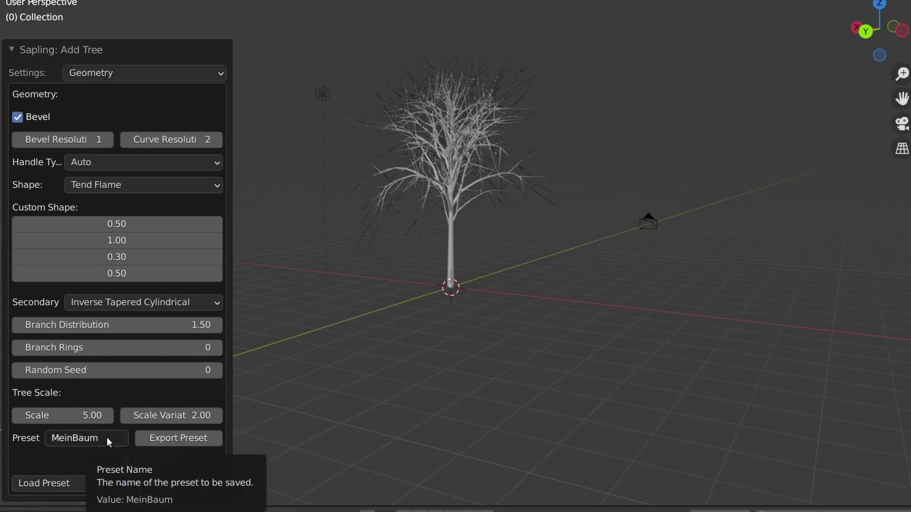
In Branch Growth, set the first Length to 0.60 and the third Down Angle to 19.83.
left_click(218, 76)
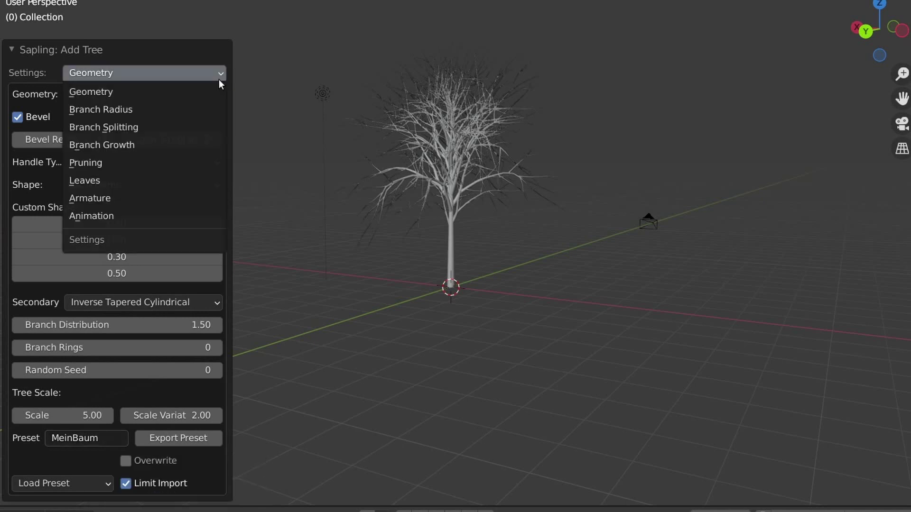
left_click(204, 143)
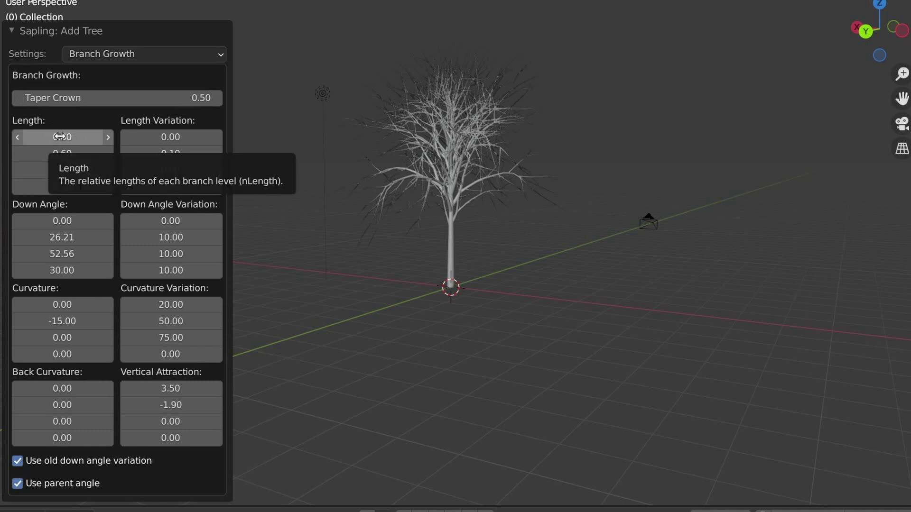
left_click_drag(67, 138, 66, 137)
left_click(66, 137)
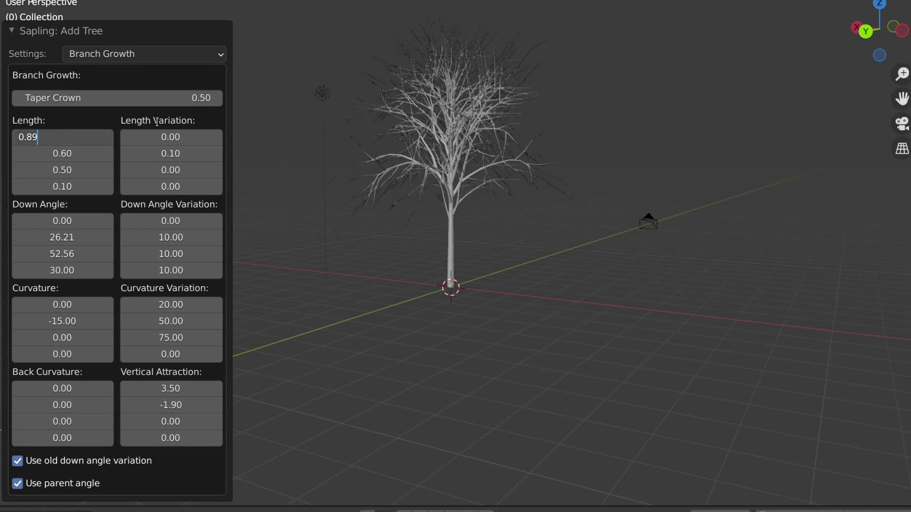
key("BackSpace")
key("BackSpace")
key("BackSpace")
type(".6")
key("Return")
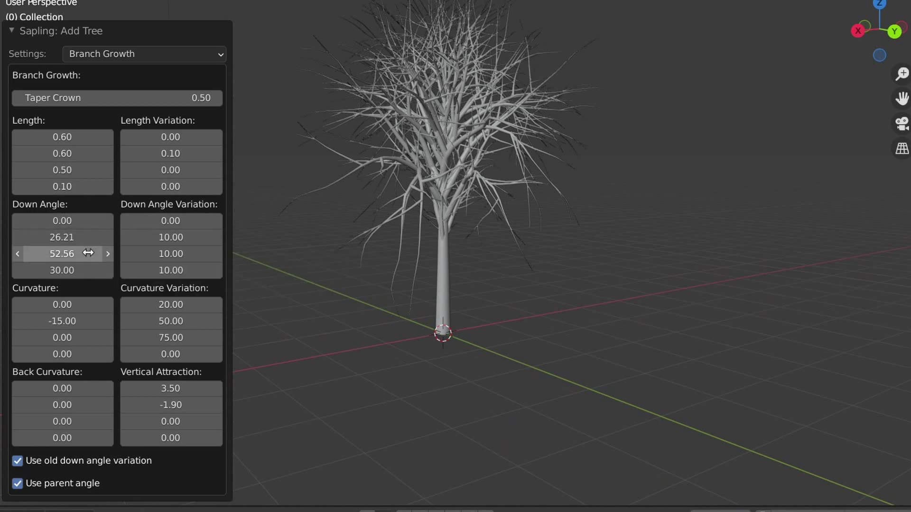
left_click_drag(75, 254, 73, 254)
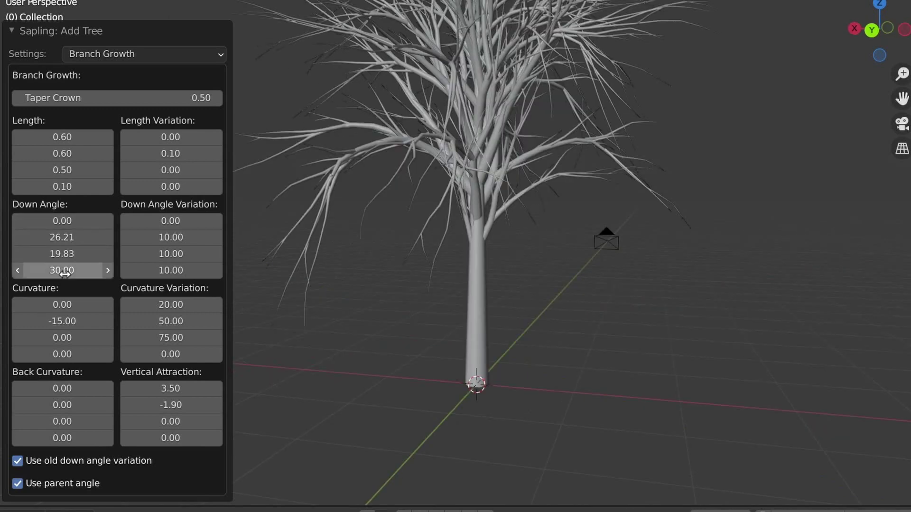
middle_click_drag(246, 280, 383, 256)
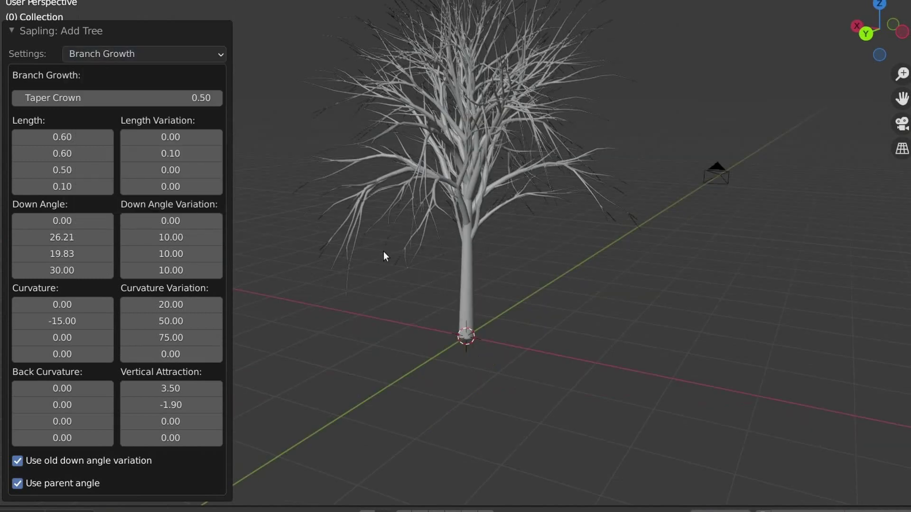
left_click(126, 49)
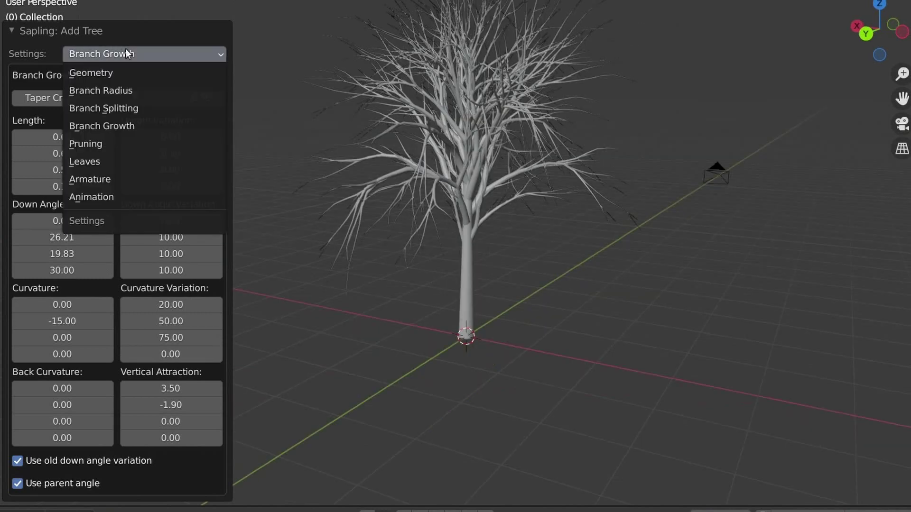
In Pruning settings, enable Prune and set Prune Width to 0.50.
left_click(105, 139)
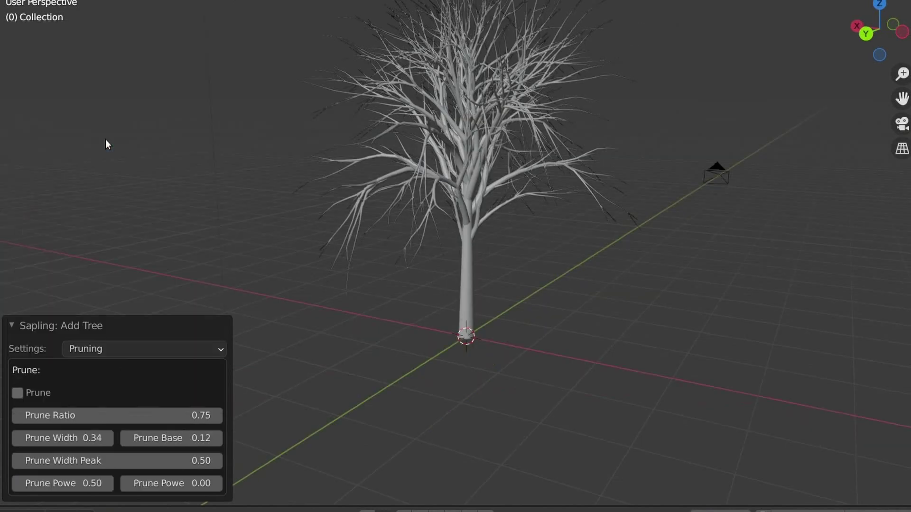
left_click(17, 393)
mouse_move(356, 47)
middle_mouse_down()
mouse_move(542, 65)
mouse_move(584, 38)
mouse_move(471, 145)
middle_mouse_up()
left_click(63, 438)
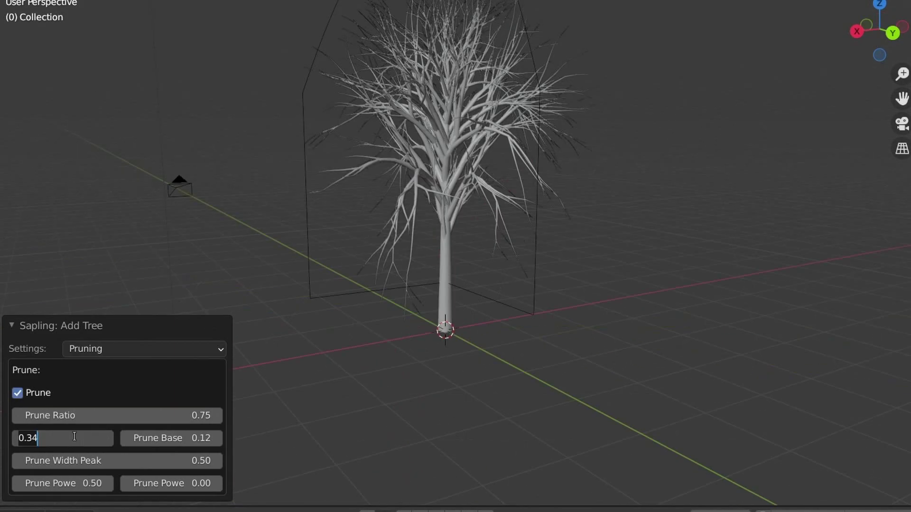
key("Home")
key("Right")
key("Right")
key("Delete")
type("1")
key("Return")
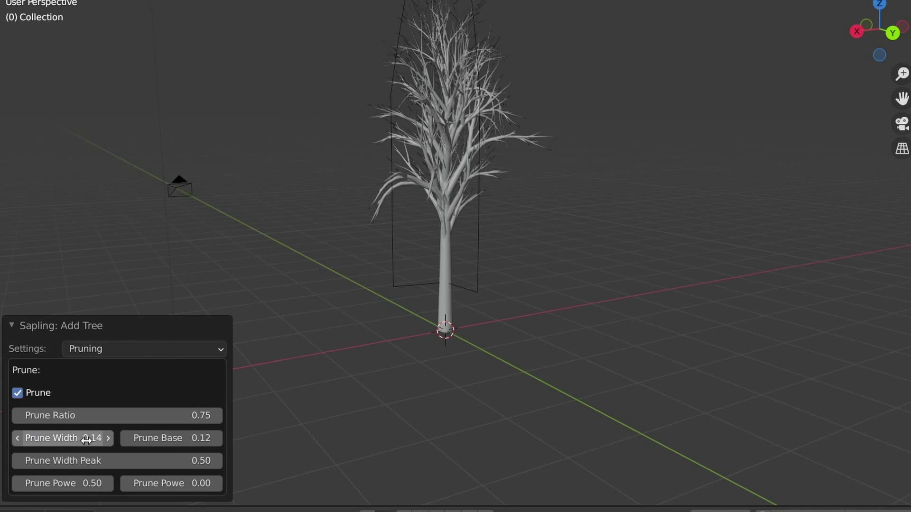
left_click(89, 441)
type("0")
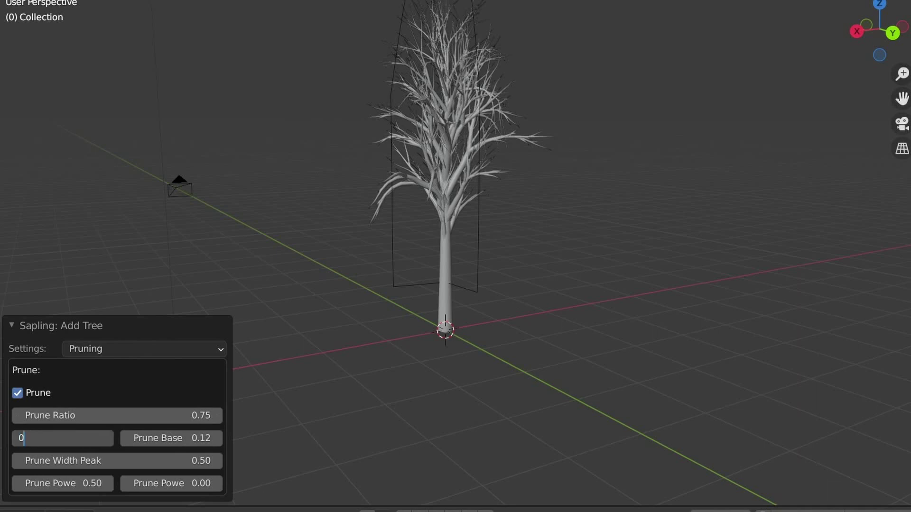
type(".5")
key("Return")
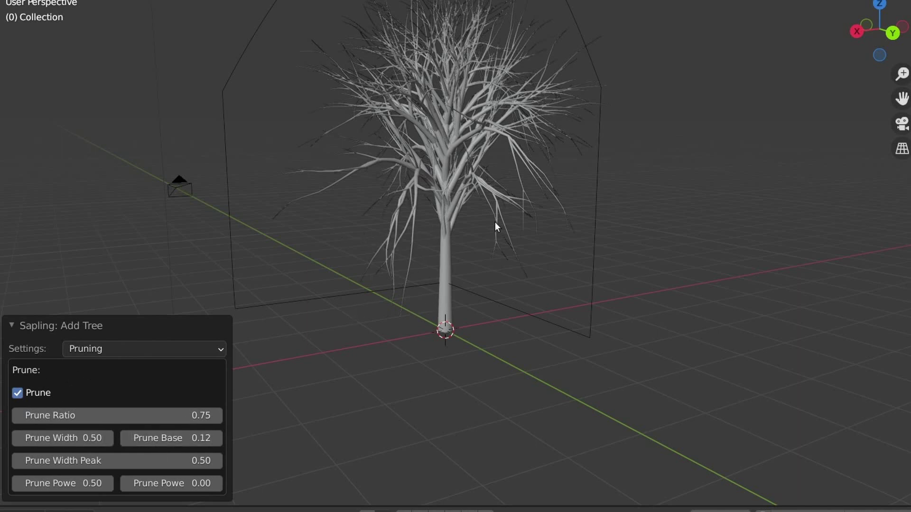
Set Prune Base to 0.80 and inspect the pruned crown.
left_click(202, 438)
type("0.")
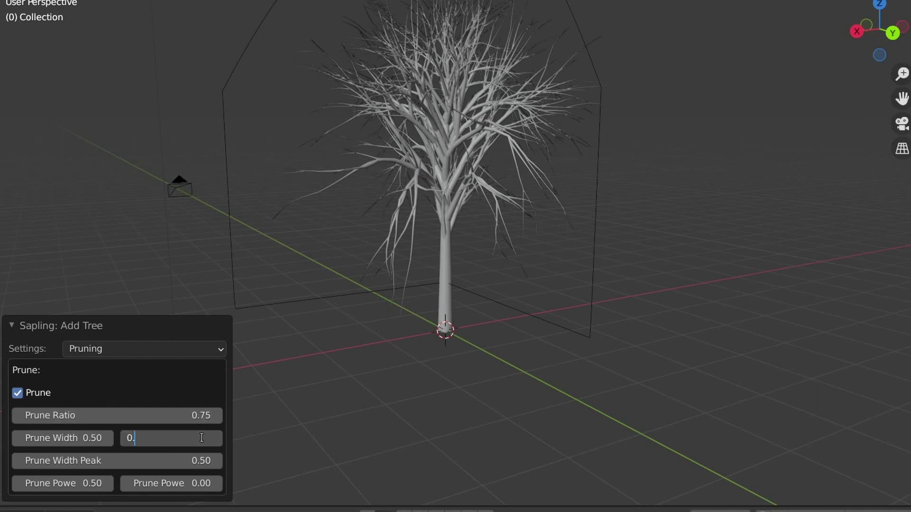
type("8")
key("Return")
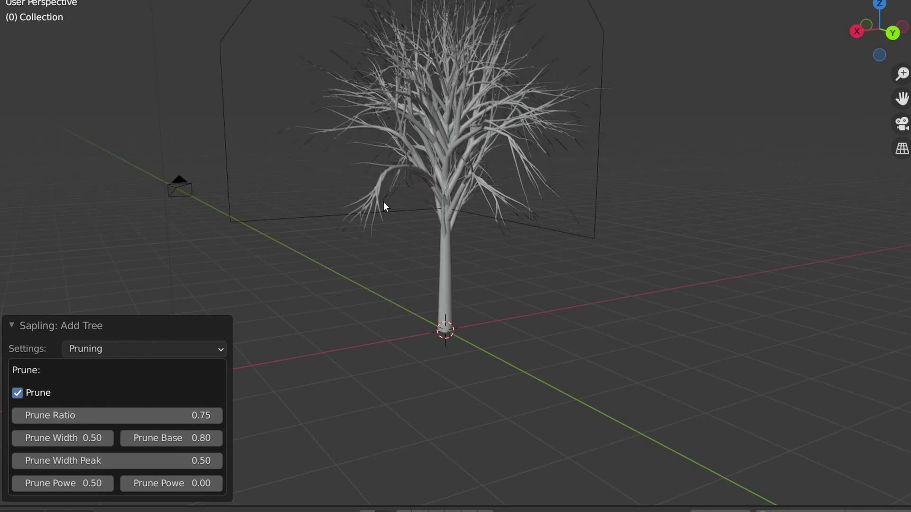
middle_click_drag(351, 212, 451, 229)
mouse_move(518, 256)
middle_mouse_down()
mouse_move(334, 250)
mouse_move(337, 482)
middle_mouse_up()
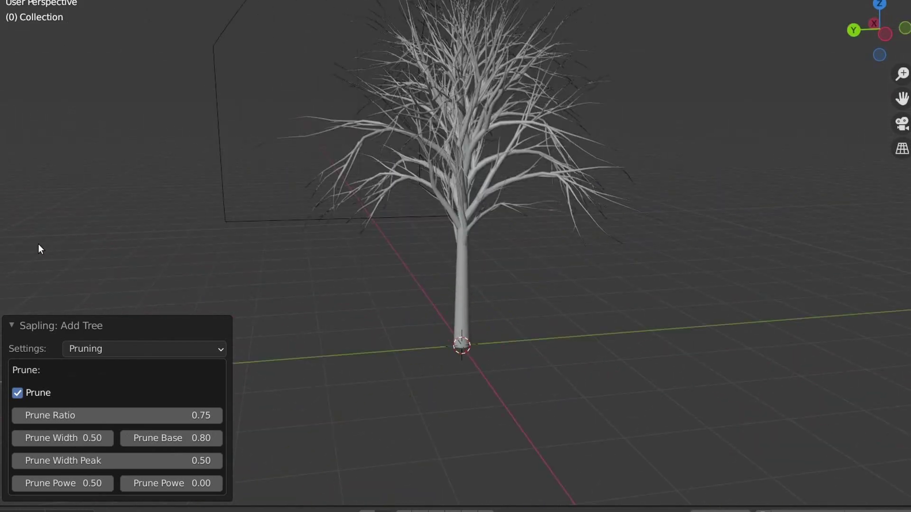
left_click(221, 348)
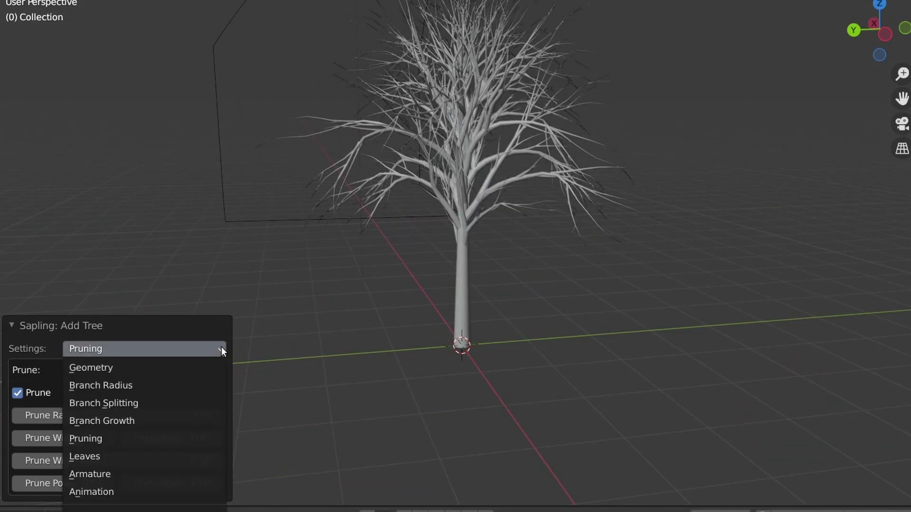
In Geometry settings, enable Overwrite and re-export the MeinBaum preset.
left_click(211, 337)
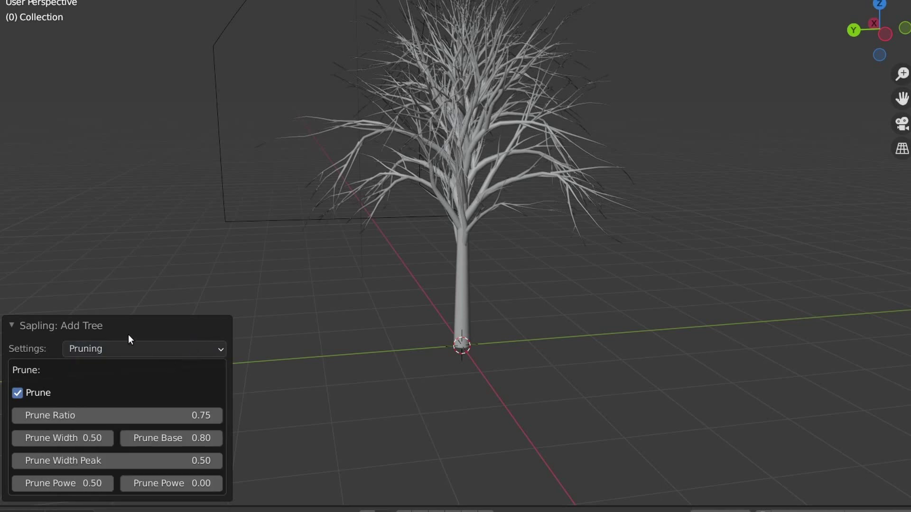
left_click(126, 351)
left_click(107, 370)
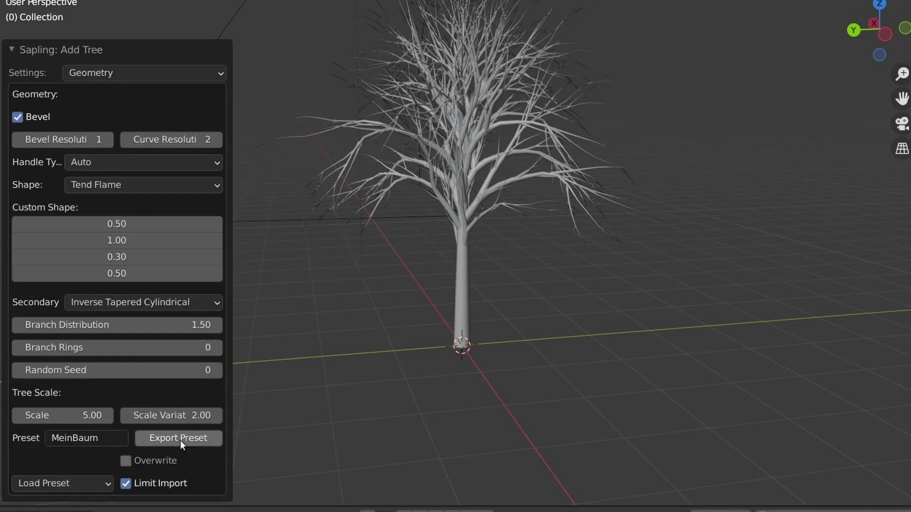
left_click(149, 462)
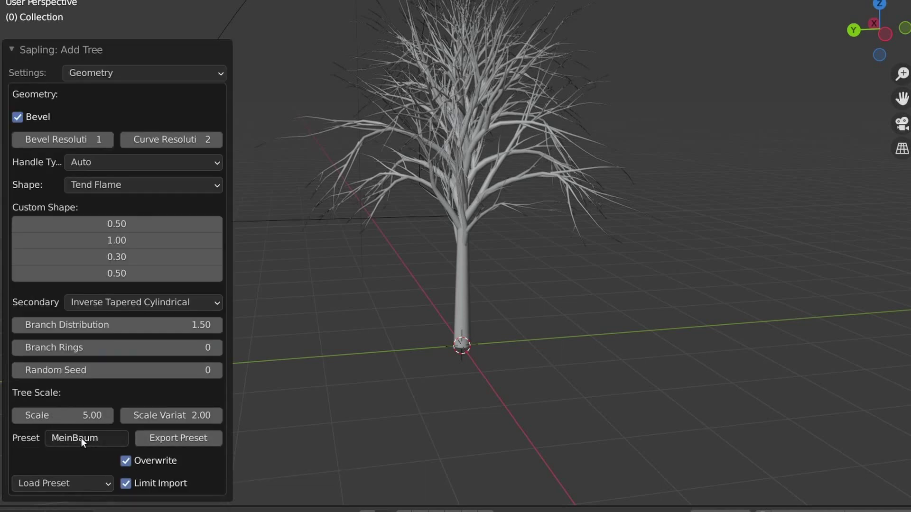
left_click(160, 437)
left_click(172, 76)
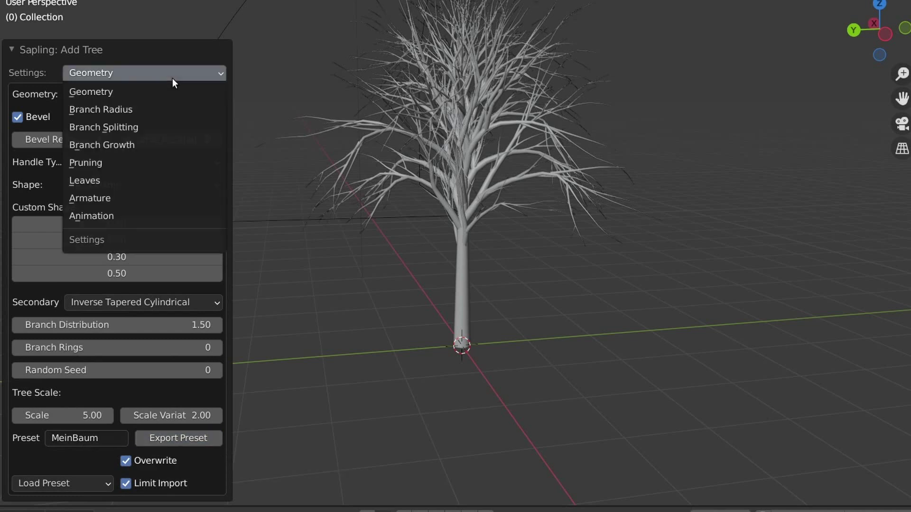
In Leaves settings, turn on Show Leaves and inspect the foliage.
left_click(140, 181)
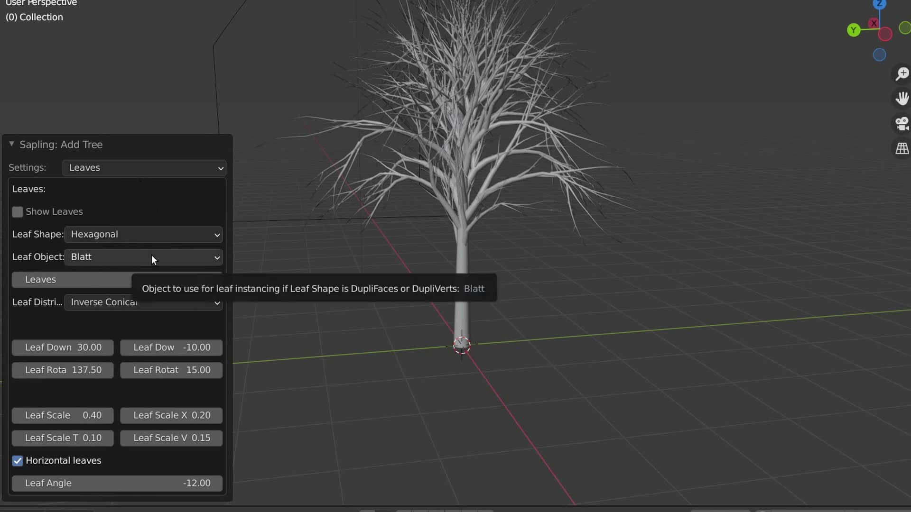
left_click(19, 215)
scroll(264, 264, "up", 3)
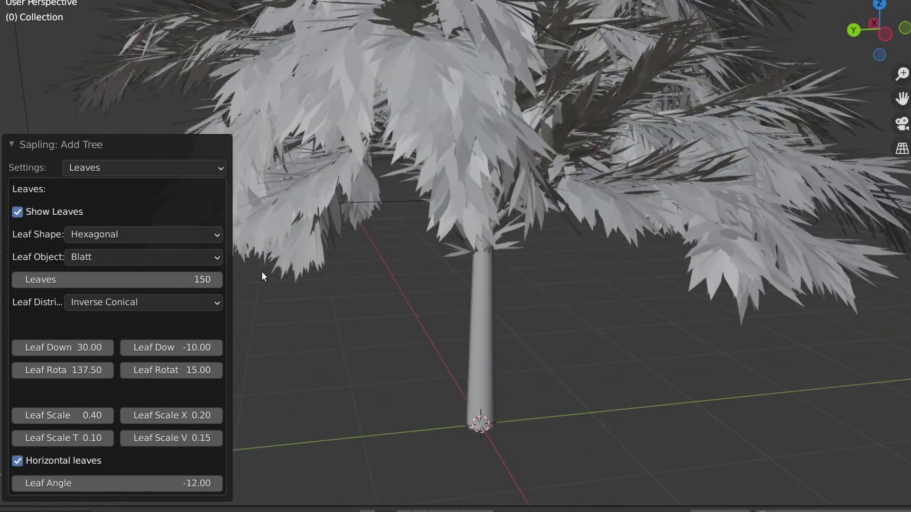
mouse_move(264, 264)
middle_mouse_down()
mouse_move(352, 285)
mouse_move(378, 281)
mouse_move(404, 331)
middle_mouse_up()
scroll(367, 289, "up", 2)
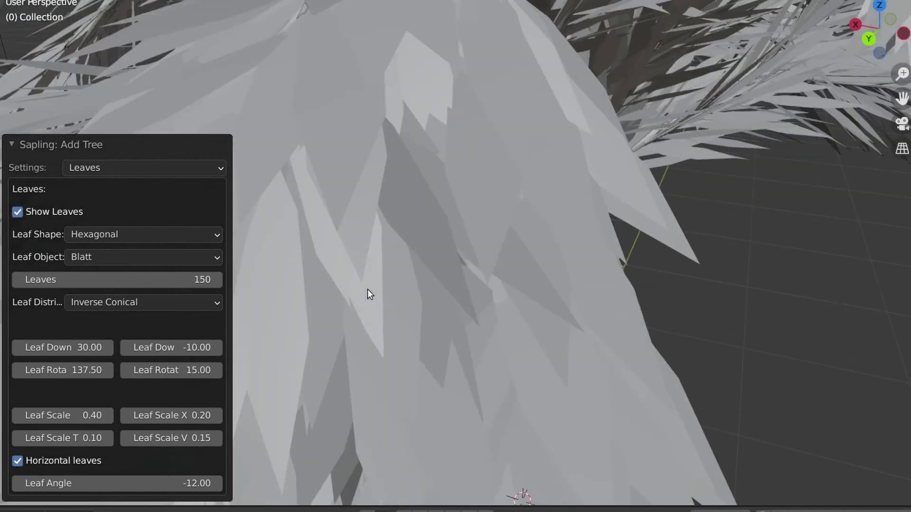
scroll(368, 289, "down", 1)
scroll(422, 271, "down", 2)
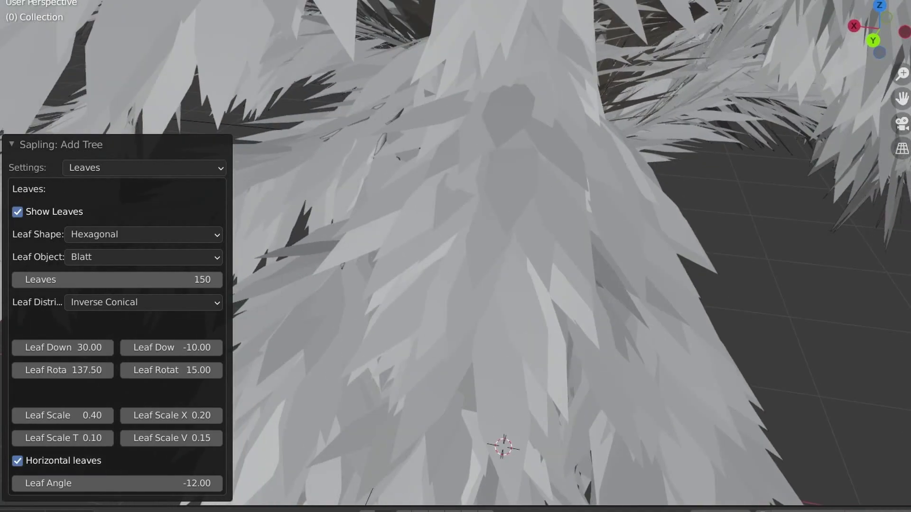
mouse_move(443, 274)
middle_mouse_down()
mouse_move(666, 161)
mouse_move(485, 256)
mouse_move(447, 179)
mouse_move(356, 130)
mouse_move(305, 174)
mouse_move(395, 120)
mouse_move(823, 39)
mouse_move(424, 335)
middle_mouse_up()
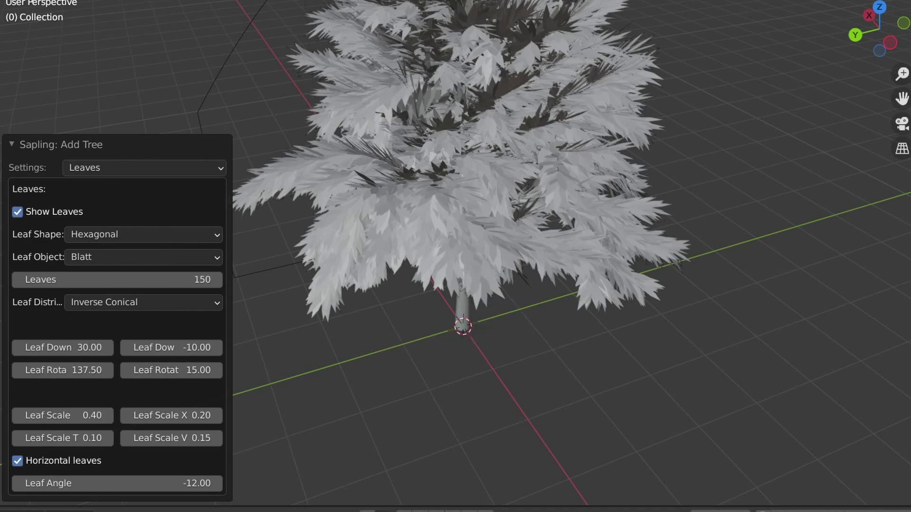
mouse_move(371, 236)
middle_mouse_down()
mouse_move(311, 265)
mouse_move(355, 304)
mouse_move(215, 339)
middle_mouse_up()
scroll(311, 265, "up", 2)
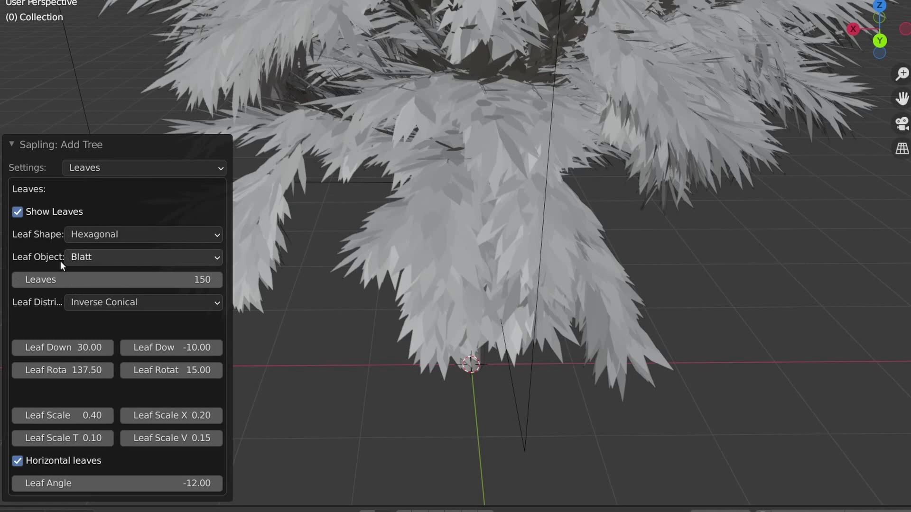
Reduce the Leaf Scale to 0.20.
left_click(94, 420)
key("Left")
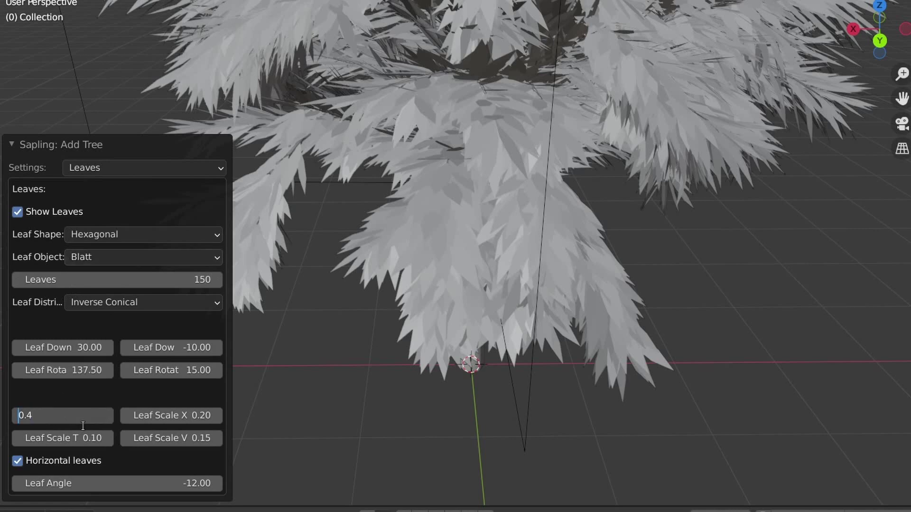
key("Right")
key("Right")
key("Delete")
type("2")
key("Return")
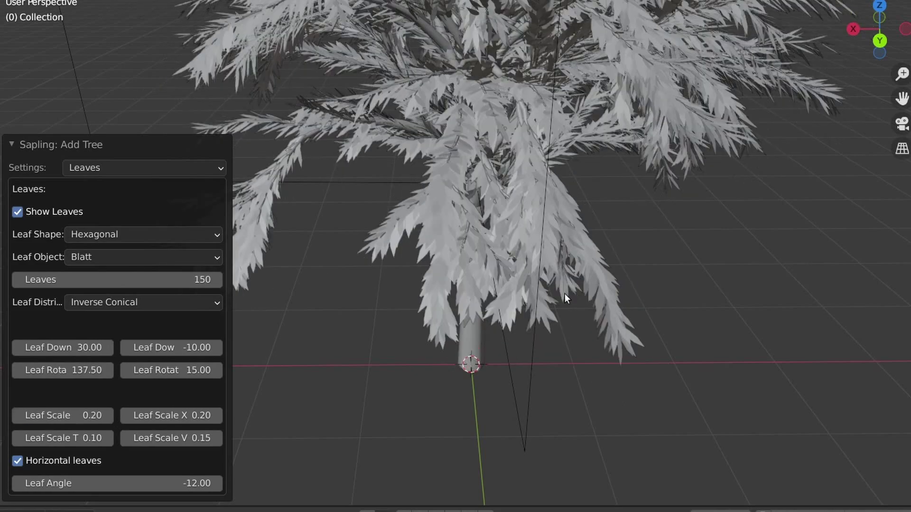
mouse_move(565, 294)
middle_mouse_down()
mouse_move(485, 286)
mouse_move(570, 229)
mouse_move(512, 276)
mouse_move(539, 230)
mouse_move(619, 205)
mouse_move(556, 114)
middle_mouse_up()
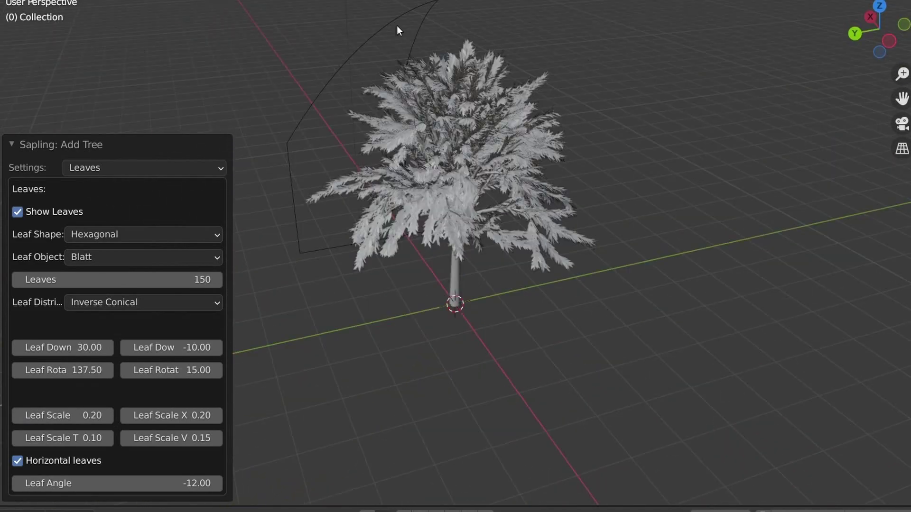
Dismiss the Sapling operator panel, select the tree, and frame it in view.
left_click(409, 9)
middle_click_drag(409, 10, 435, 296)
left_click(430, 299)
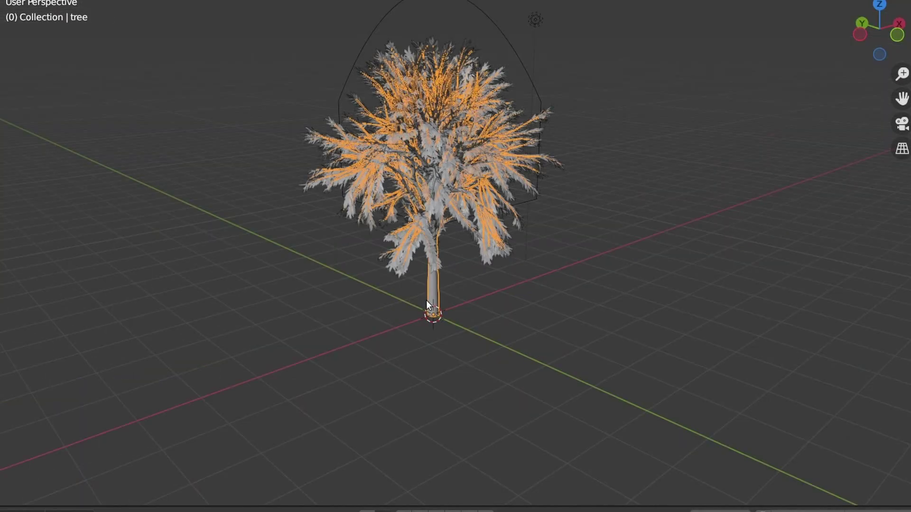
mouse_move(625, 272)
middle_mouse_down()
mouse_move(642, 212)
mouse_move(705, 218)
middle_mouse_up()
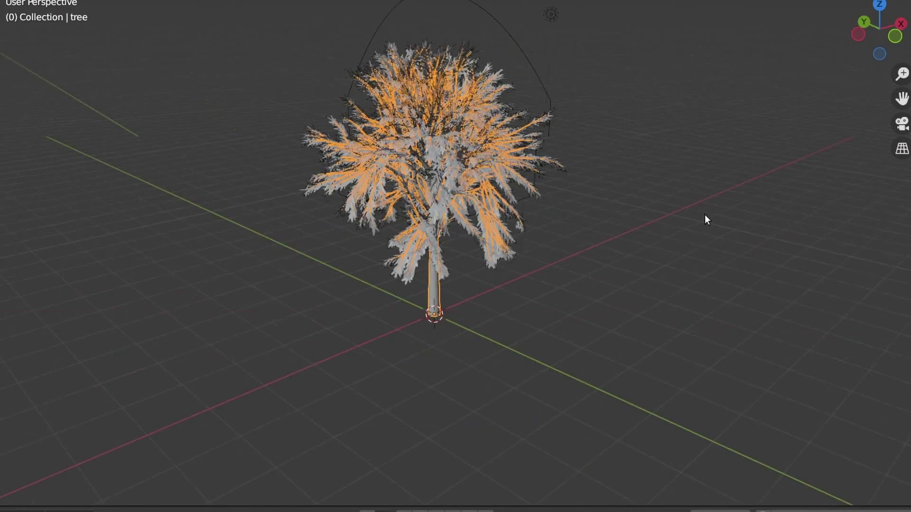
scroll(400, 221, "up", 2)
scroll(399, 221, "up", 4)
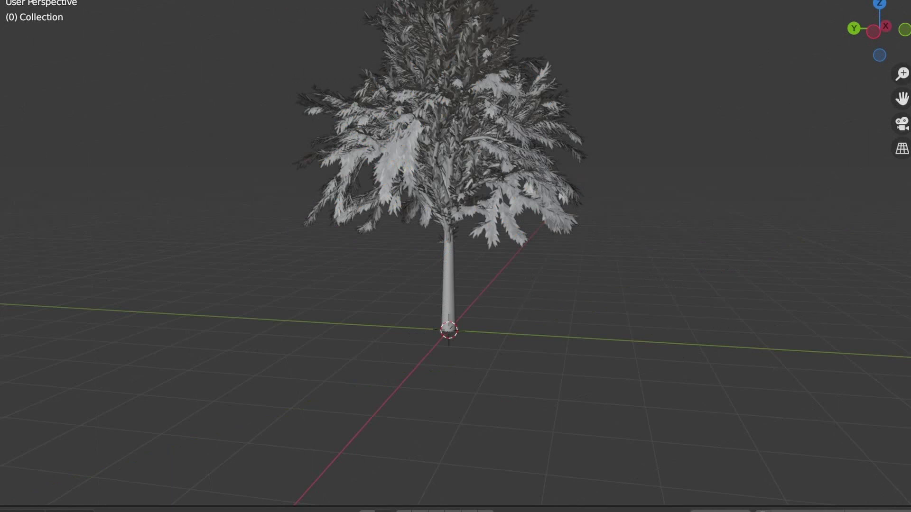
Add a new Sapling tree and load the MeinBaum preset onto it.
key("shift+a")
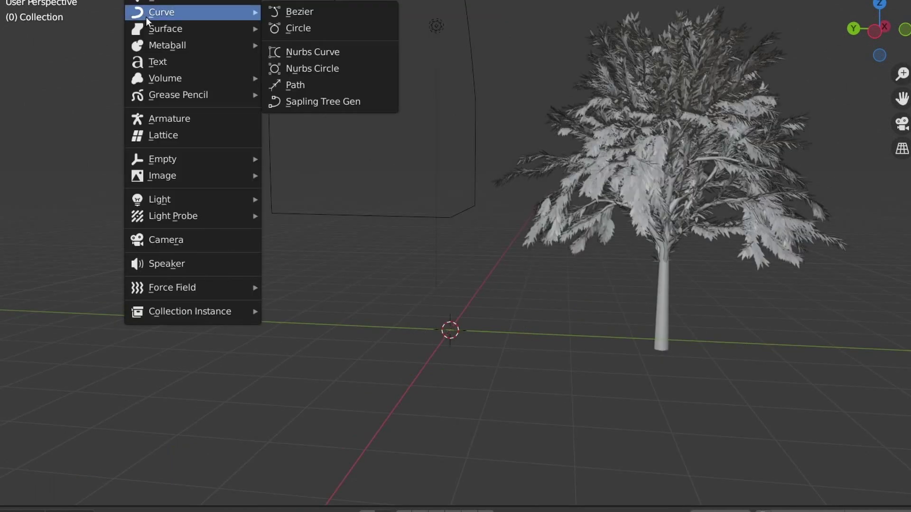
left_click(332, 103)
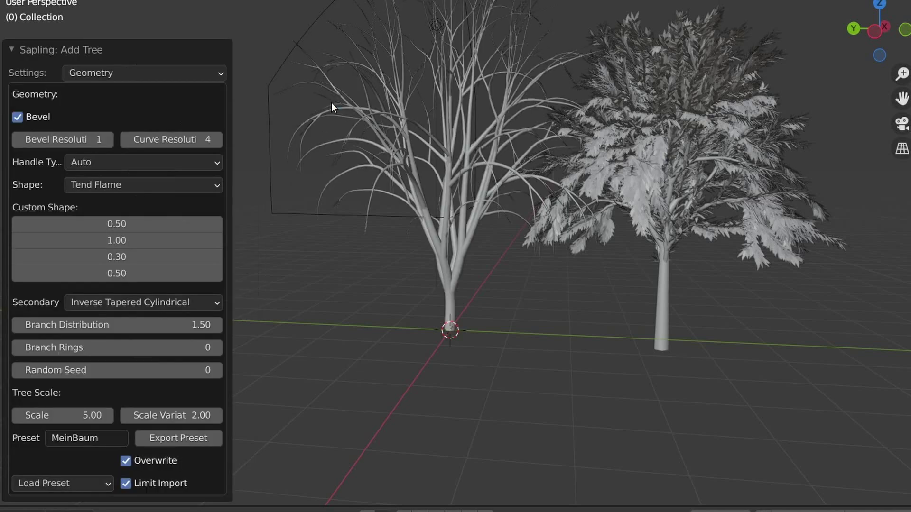
left_click(95, 438)
key("Return")
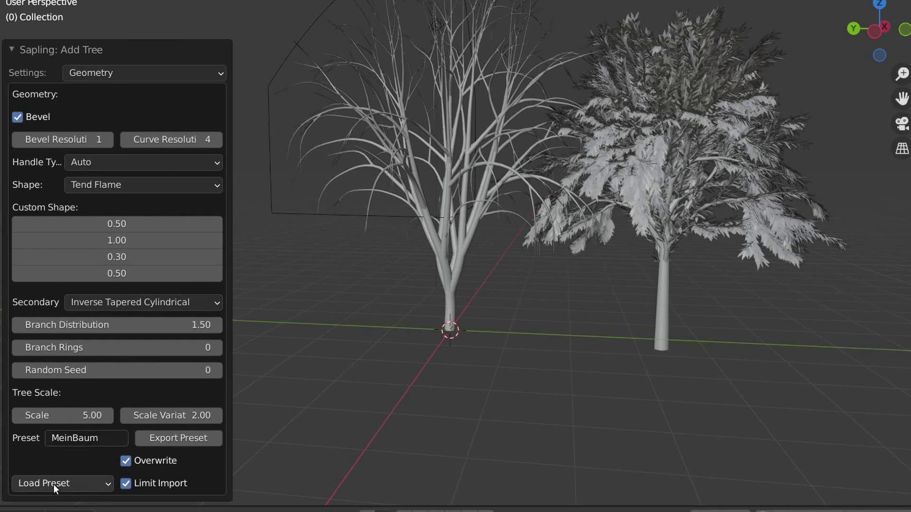
left_click(53, 484)
left_click(75, 311)
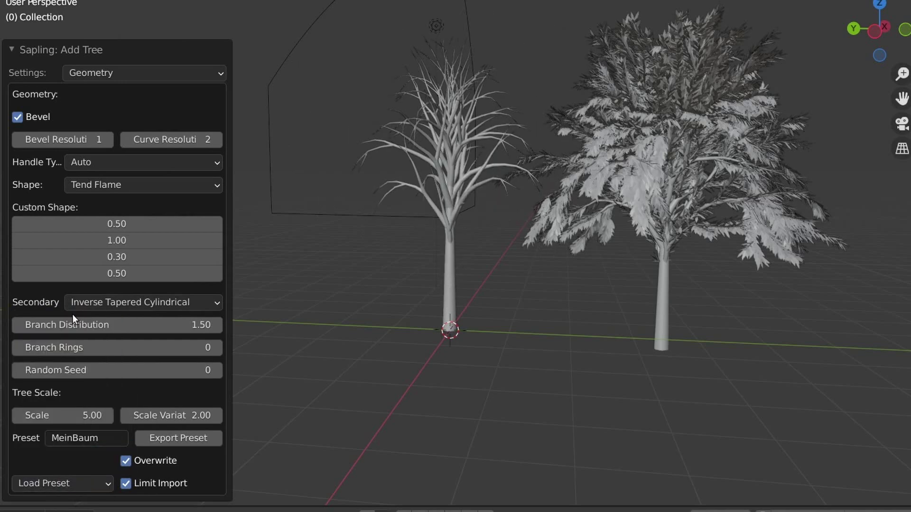
Turn on leaves for the new tree with Hexagonal shape, then move it left.
left_click(188, 75)
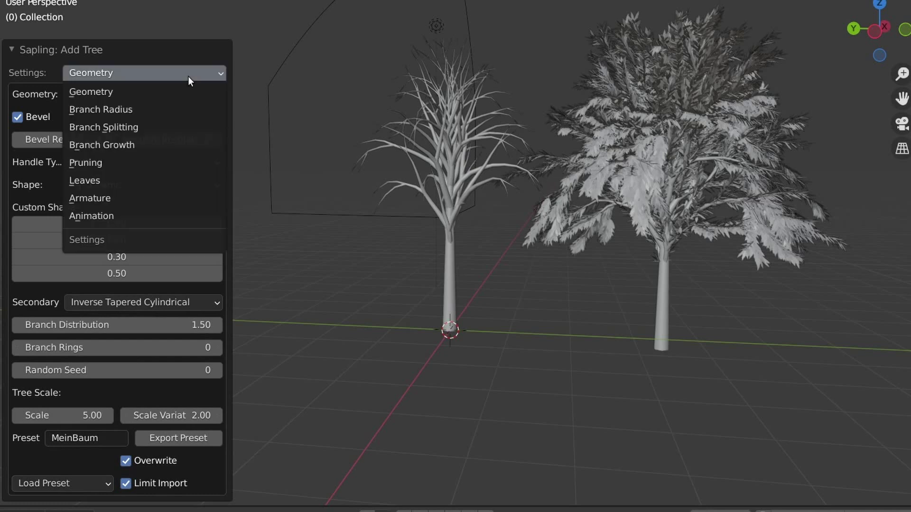
left_click(122, 179)
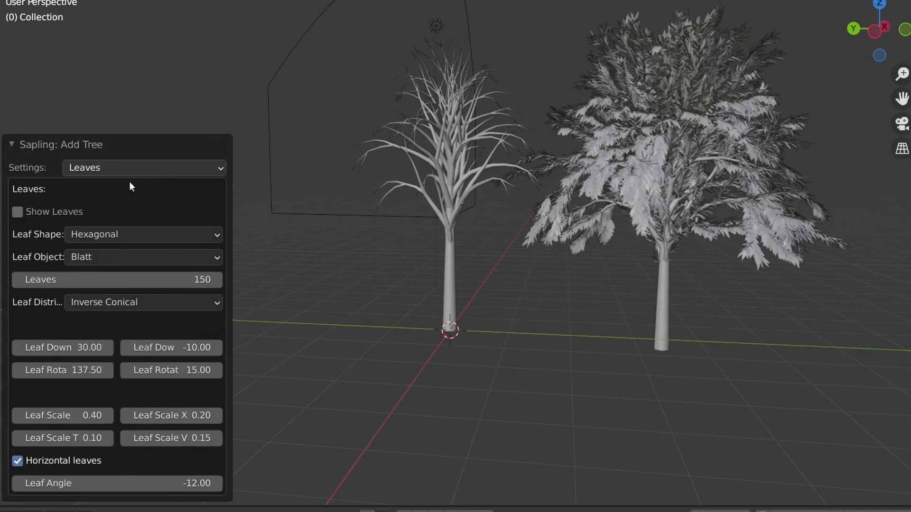
left_click(117, 235)
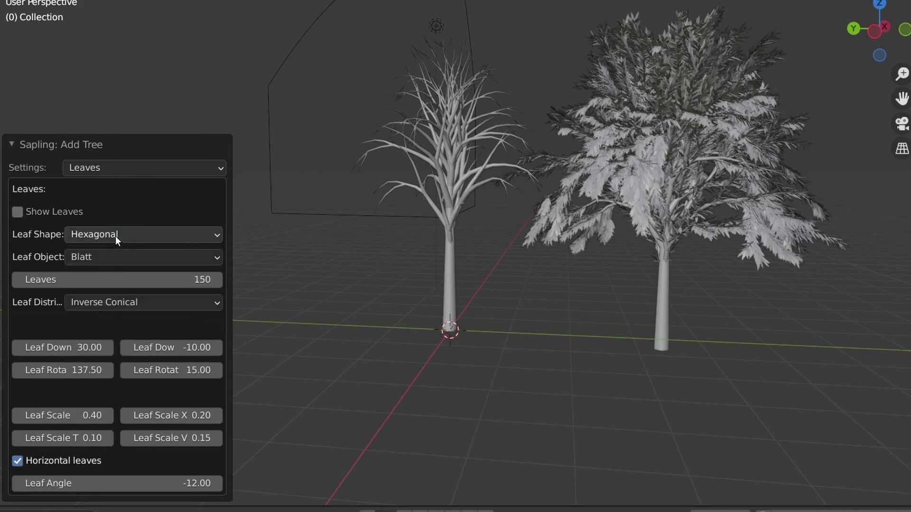
left_click(103, 261)
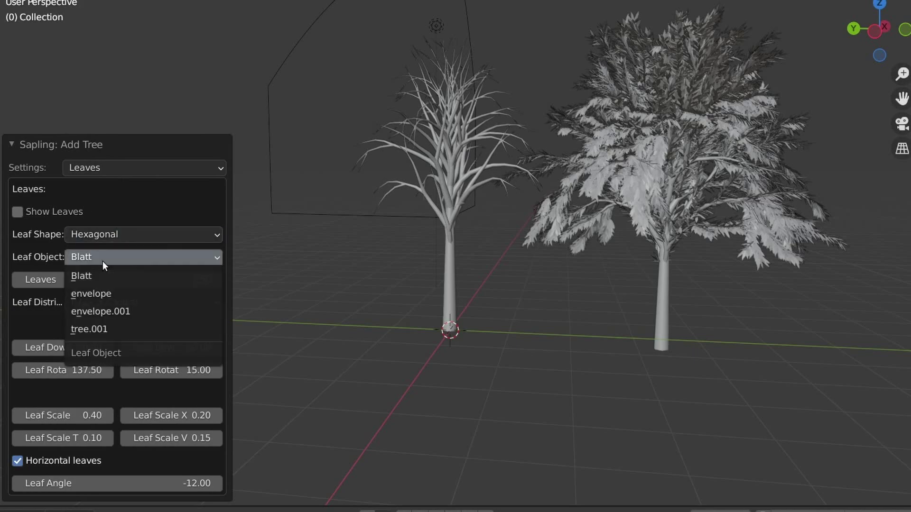
left_click(48, 212)
scroll(380, 126, "up", 3)
scroll(379, 126, "down", 2)
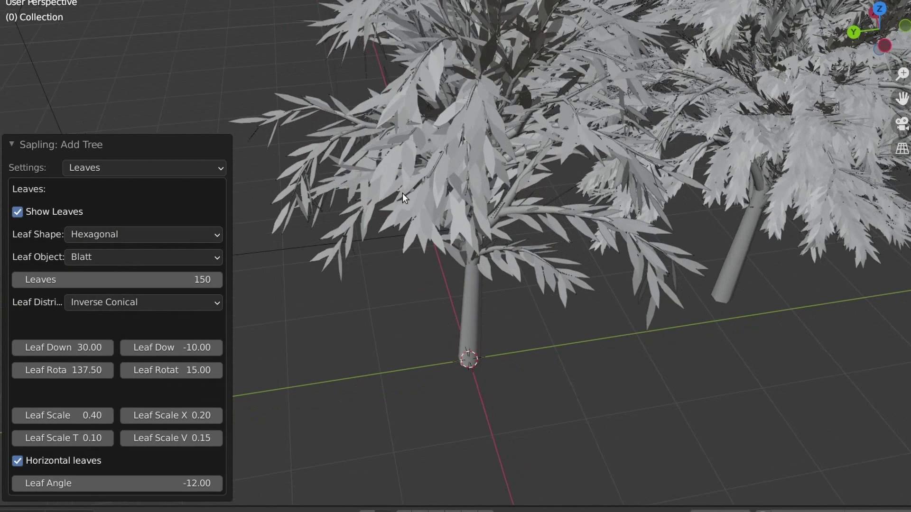
scroll(375, 162, "down", 3)
mouse_move(352, 117)
middle_mouse_down()
mouse_move(431, 101)
mouse_move(485, 106)
mouse_move(404, 297)
middle_mouse_up()
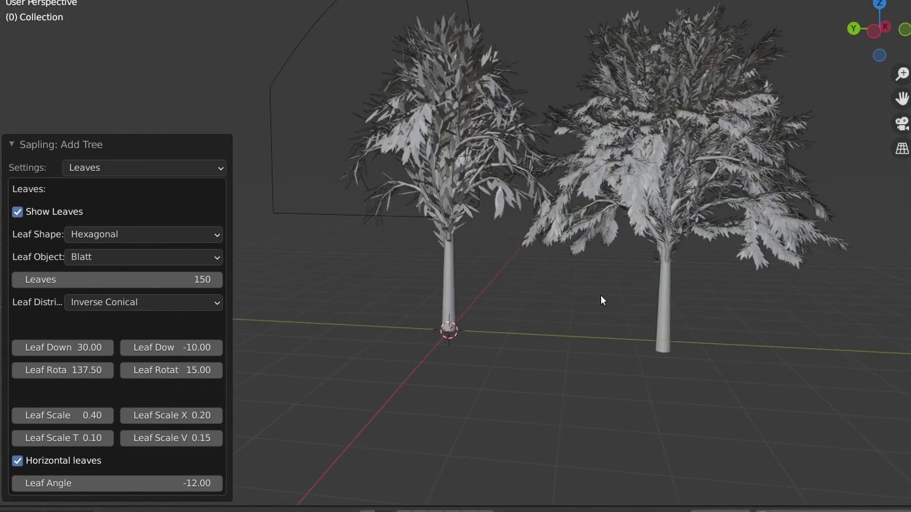
left_click_drag(448, 307, 252, 341)
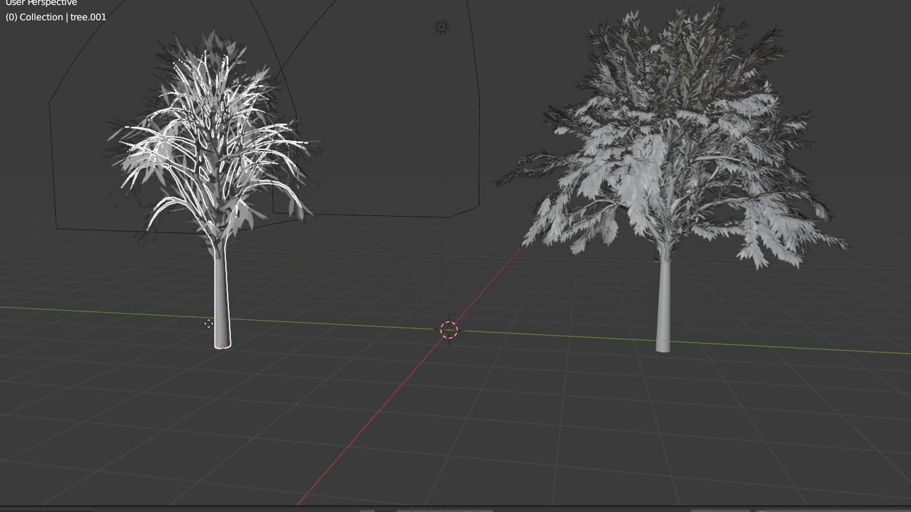
Delete the second tree on the left.
left_click(405, 226)
mouse_move(406, 226)
middle_mouse_down()
mouse_move(446, 210)
mouse_move(441, 229)
middle_mouse_up()
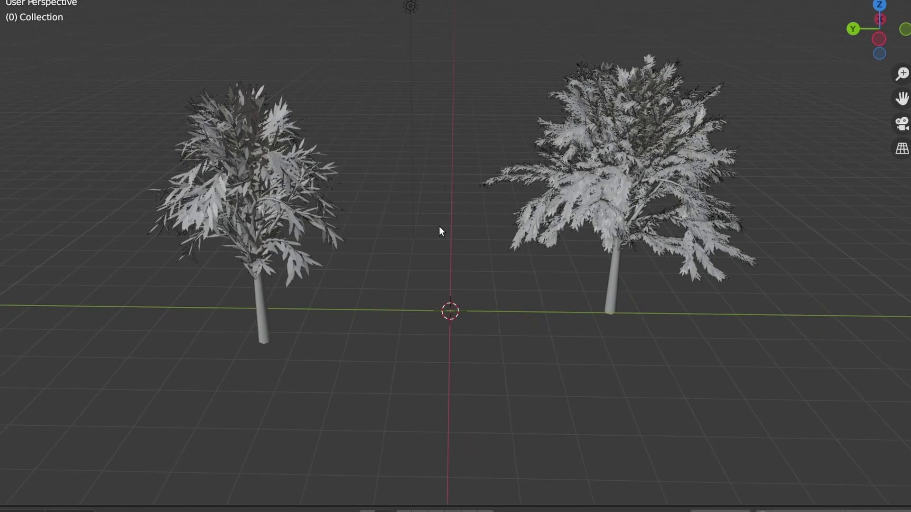
left_click(246, 304)
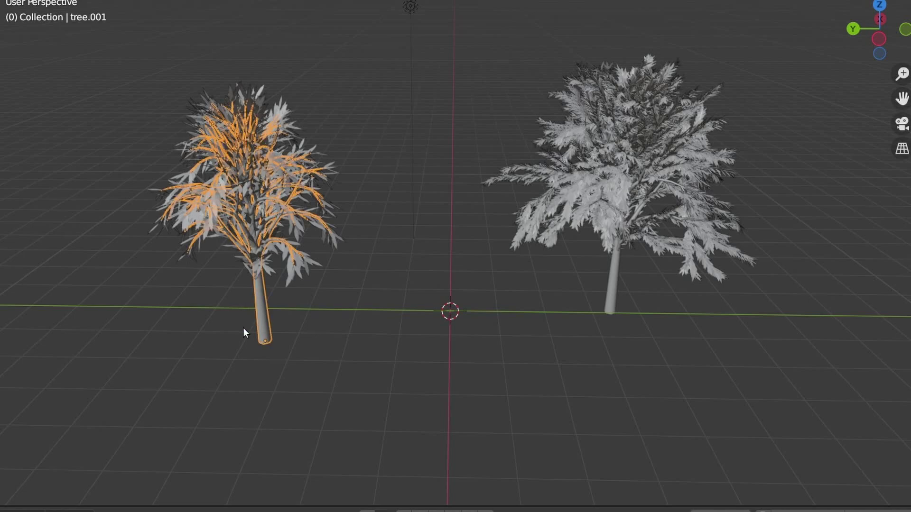
key("x")
left_click(246, 328)
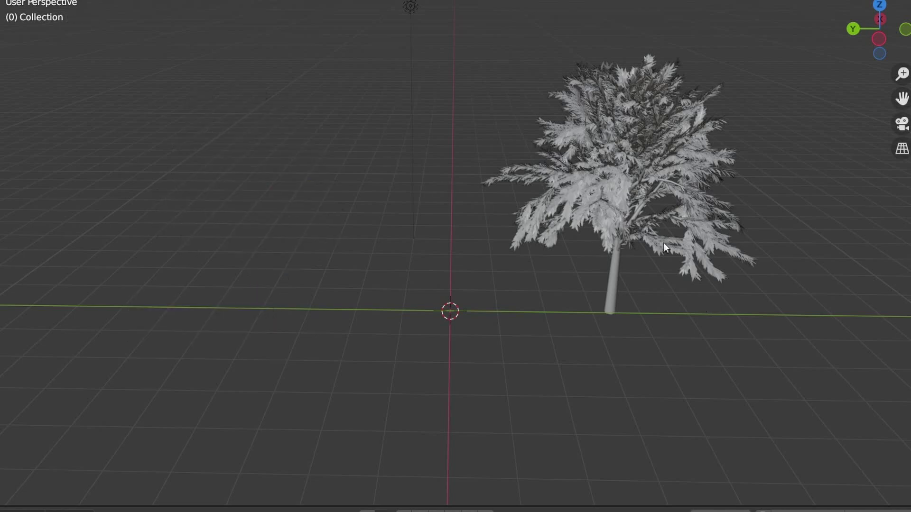
Select the remaining tree and switch it into Edit Mode.
mouse_move(664, 242)
middle_mouse_down()
mouse_move(644, 192)
mouse_move(605, 269)
middle_mouse_up()
left_click(625, 301)
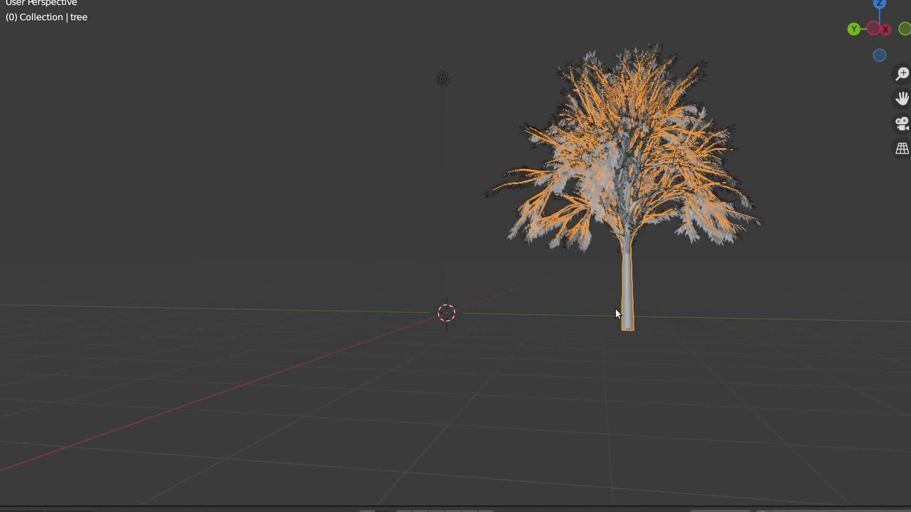
key("Tab")
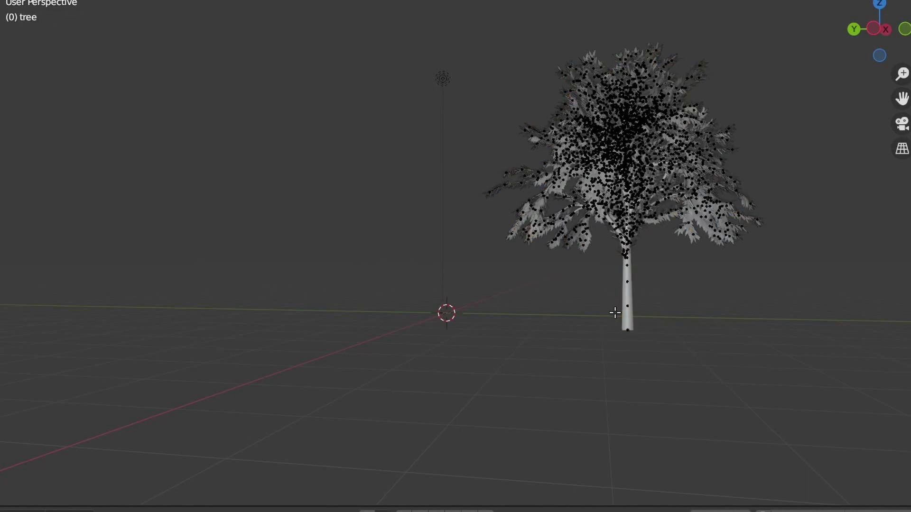
scroll(616, 311, "up", 3)
scroll(638, 313, "up", 1)
middle_click_drag(638, 313, 621, 328)
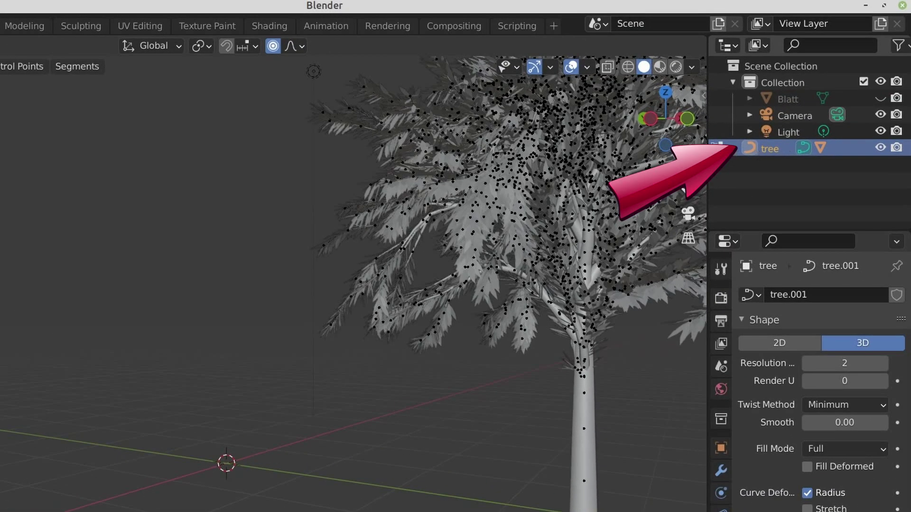
Return the tree to Object Mode and convert it to a mesh.
left_click(733, 148)
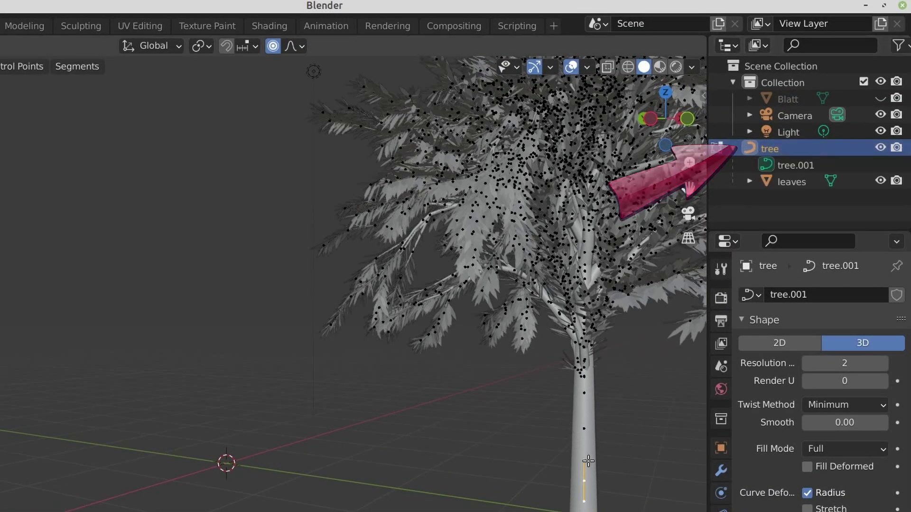
key("Tab")
right_click(579, 448)
mouse_move(501, 396)
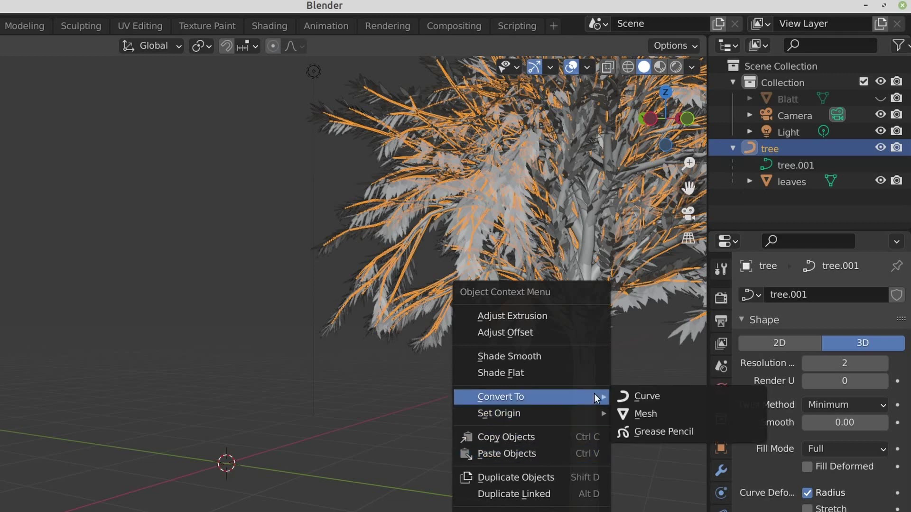
left_click(641, 416)
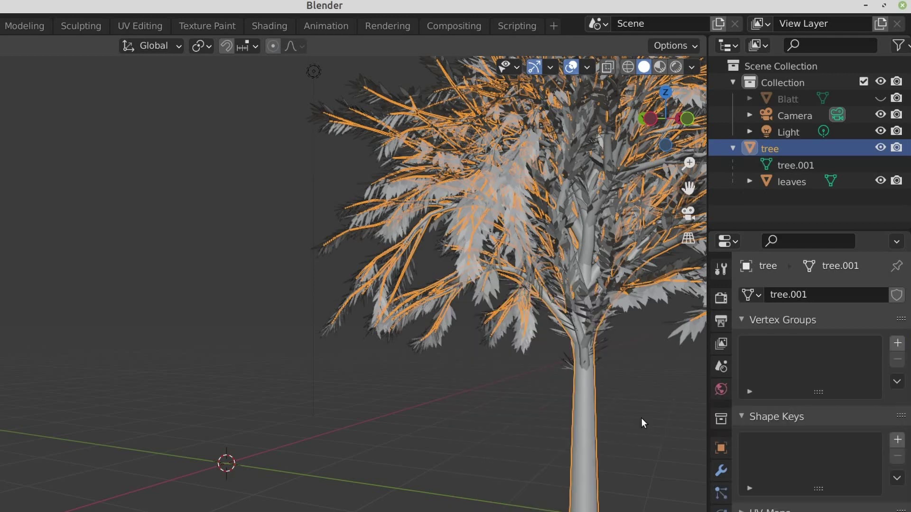
Inspect the converted branch mesh in Edit Mode, then select the leaves object back in Object Mode.
left_click(574, 465)
key("Tab")
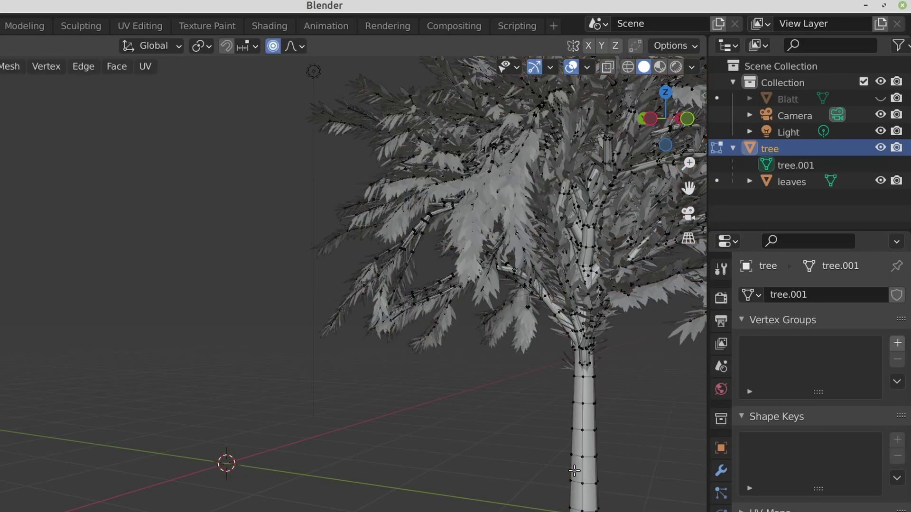
mouse_move(574, 471)
middle_mouse_down()
mouse_move(522, 464)
mouse_move(521, 450)
mouse_move(498, 453)
mouse_move(483, 475)
middle_mouse_up()
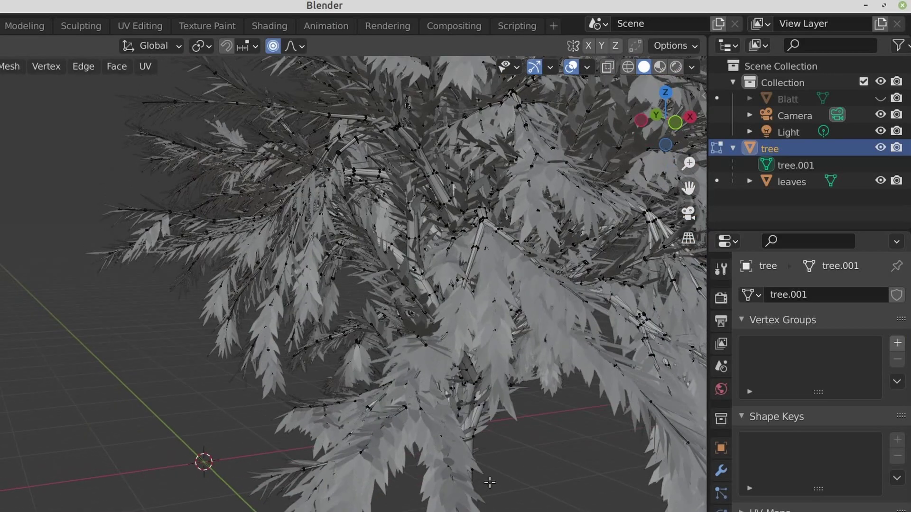
left_click(422, 372)
scroll(285, 308, "down", 3)
key("Tab")
mouse_move(199, 285)
middle_mouse_down()
mouse_move(266, 304)
mouse_move(235, 303)
mouse_move(305, 298)
middle_mouse_up()
scroll(238, 305, "down", 1)
scroll(238, 305, "down", 4)
scroll(236, 302, "up", 2)
scroll(235, 302, "up", 3)
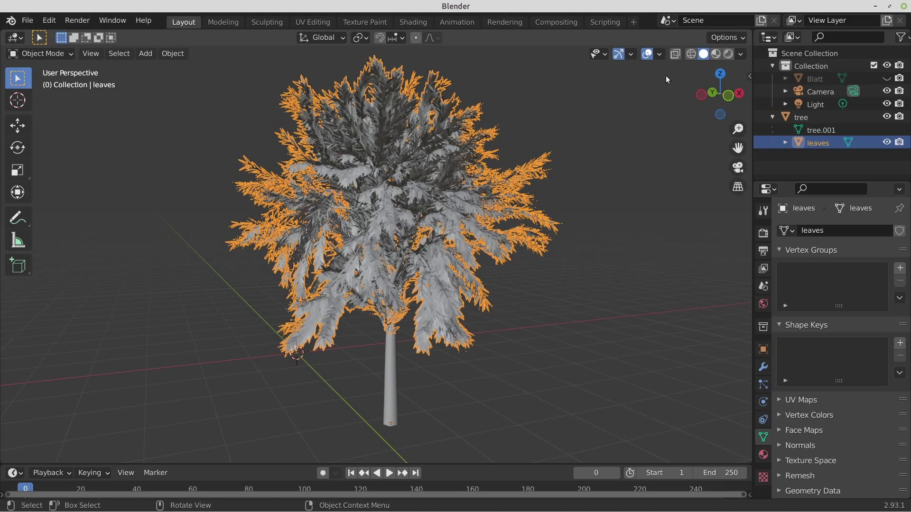
middle_click_drag(663, 72, 380, 271)
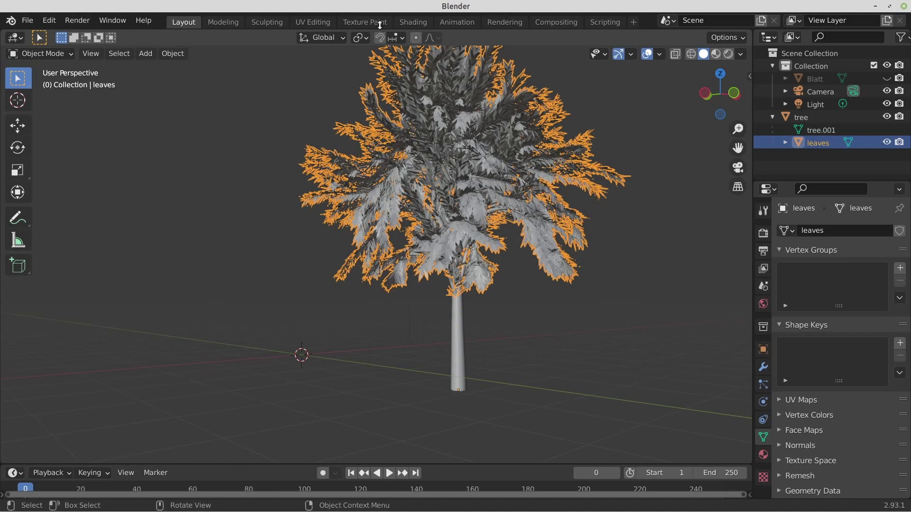
Switch to the Shading workspace and add a new material to the tree.
left_click(414, 23)
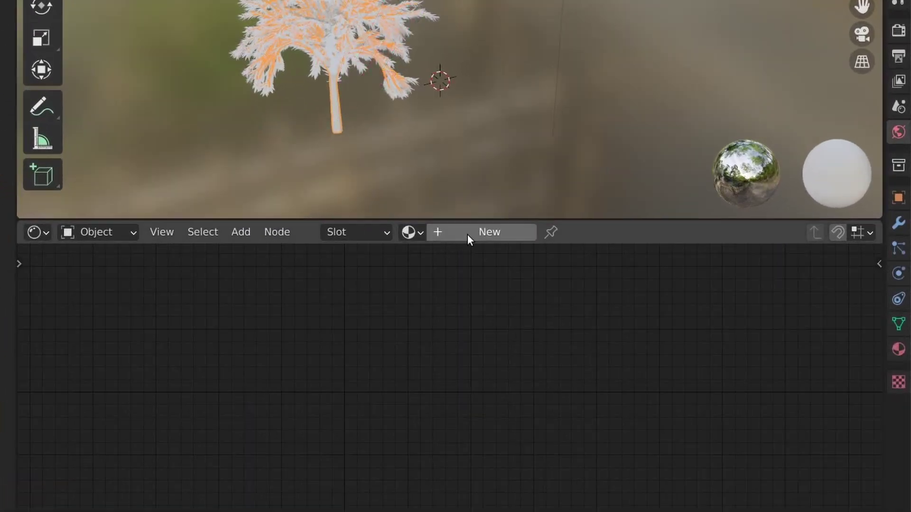
left_click(467, 234)
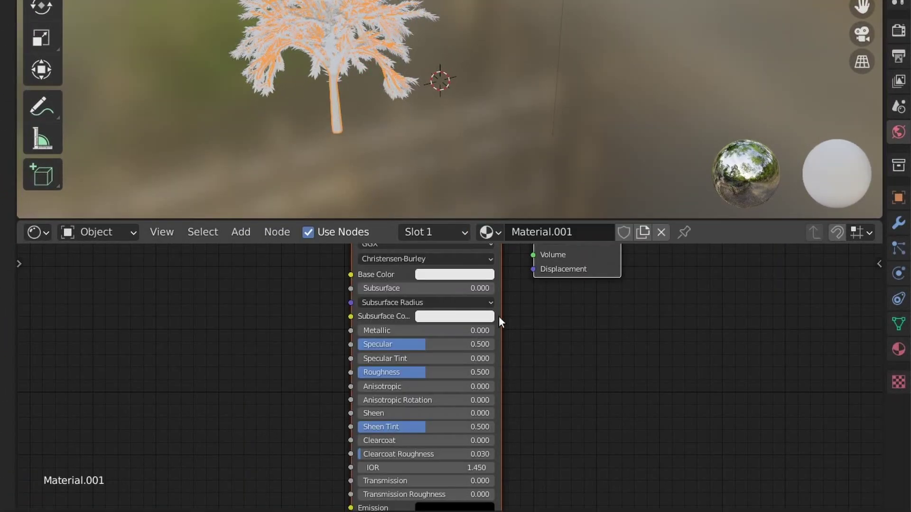
middle_click_drag(499, 316, 540, 372)
scroll(489, 352, "up", 1)
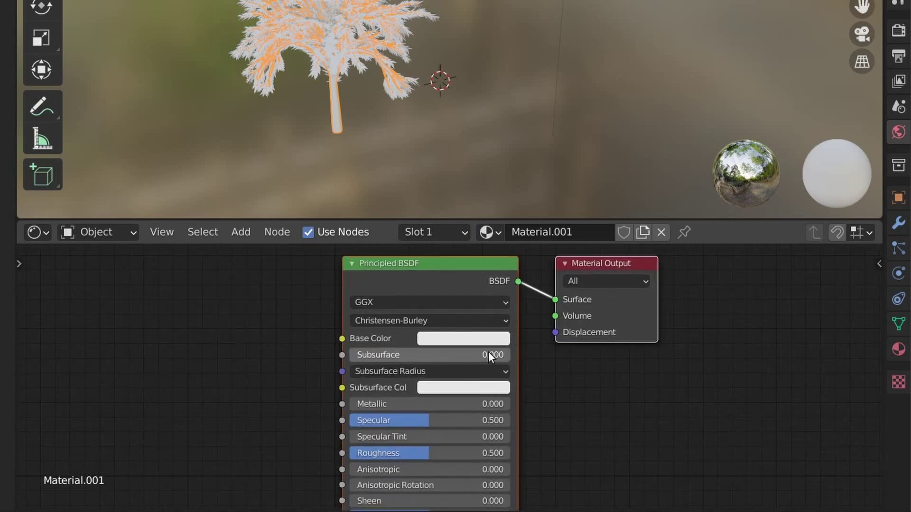
middle_click_drag(489, 352, 522, 373)
Set the material's Base Color to blue and bring up the textures folder.
left_click(522, 362)
left_click_drag(534, 228, 553, 240)
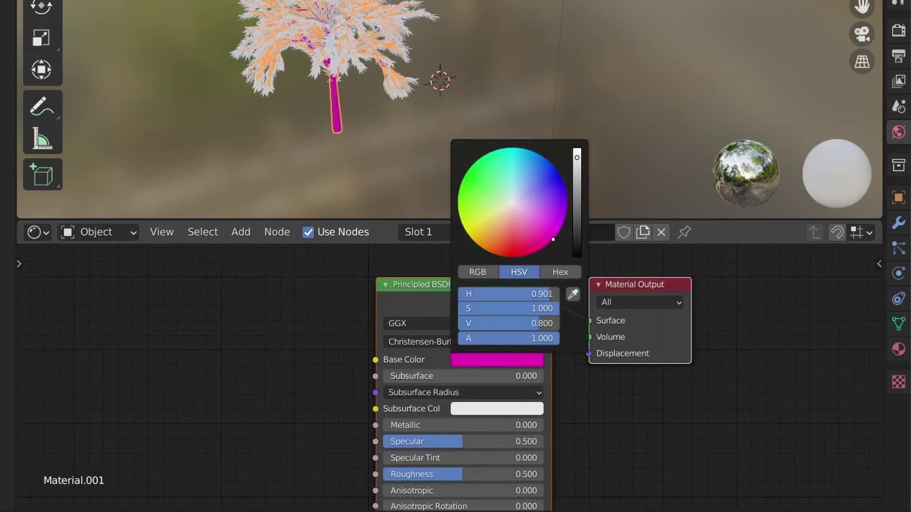
left_click(535, 182)
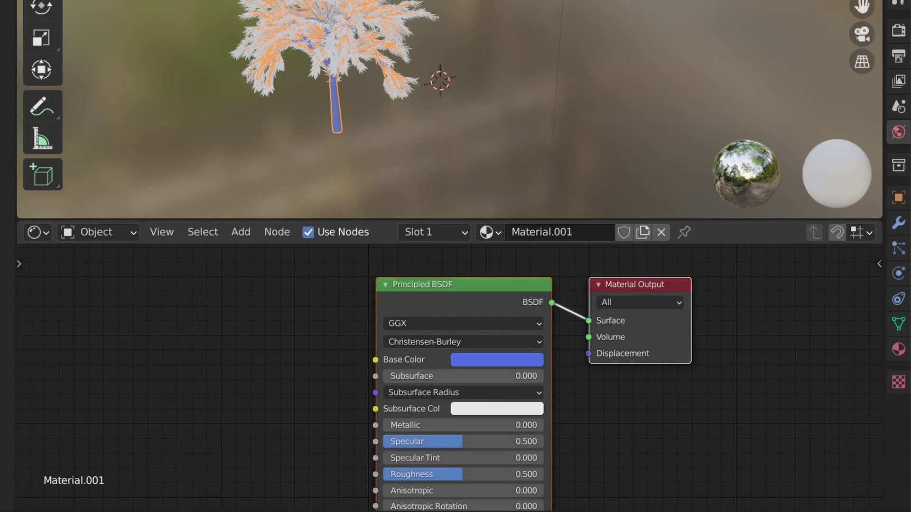
key("alt+Tab")
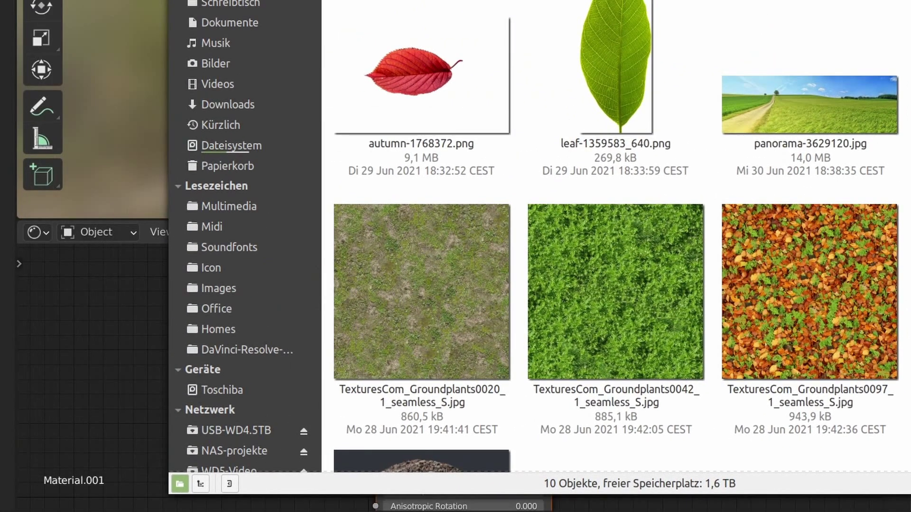
Add the bark JPG as an image texture node feeding the Principled BSDF Base Color.
left_click_drag(422, 461, 89, 334)
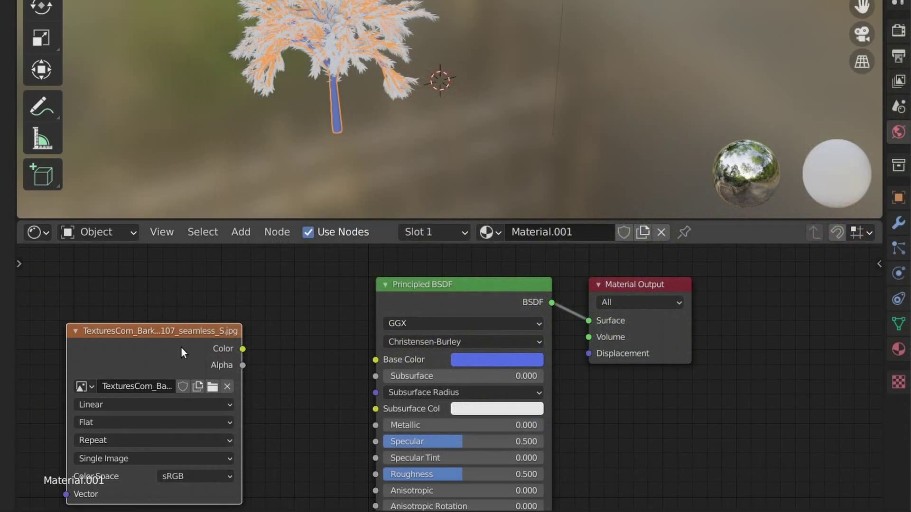
left_click_drag(181, 349, 224, 293)
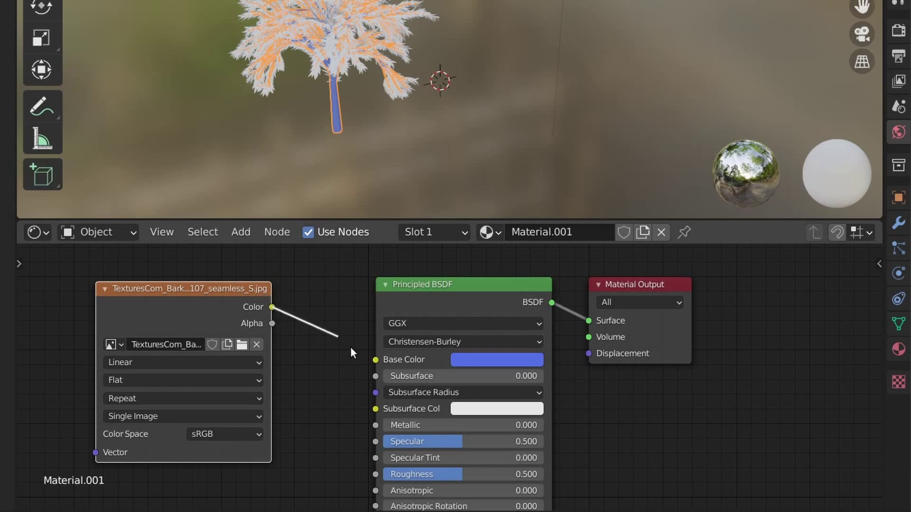
left_click_drag(350, 348, 371, 363)
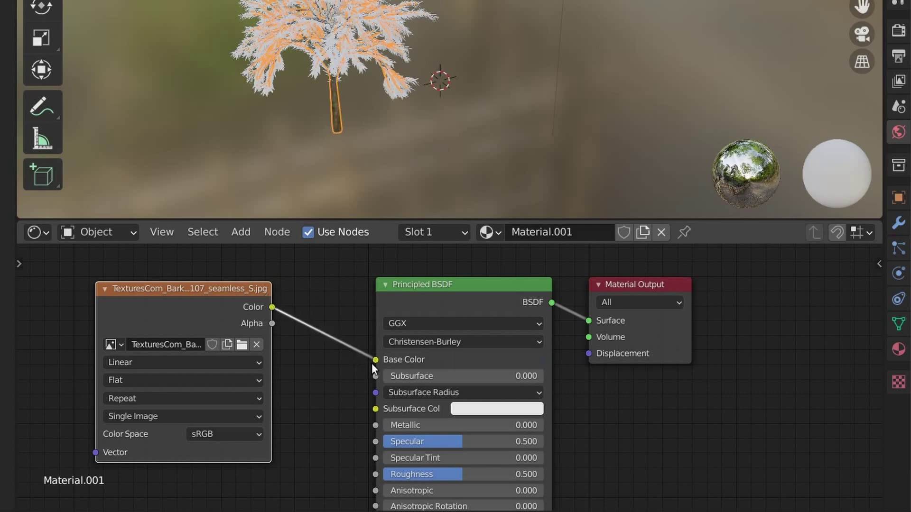
scroll(316, 98, "up", 3)
scroll(324, 101, "up", 1)
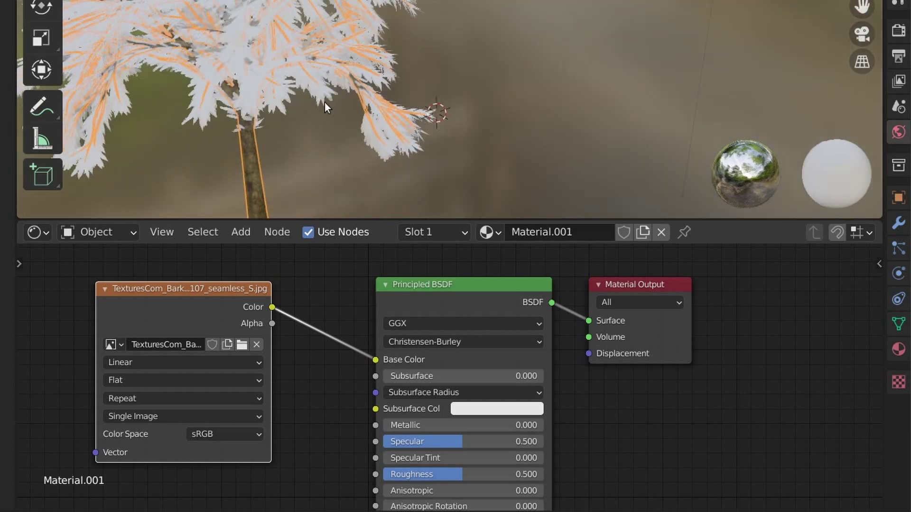
mouse_move(324, 101)
middle_mouse_down()
mouse_move(385, 64)
mouse_move(368, 90)
mouse_move(301, 102)
middle_mouse_up()
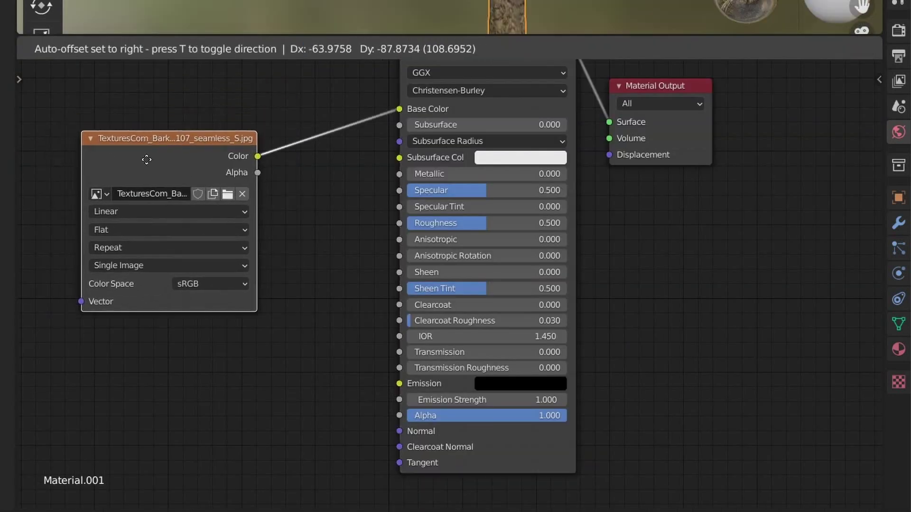
left_click(372, 167)
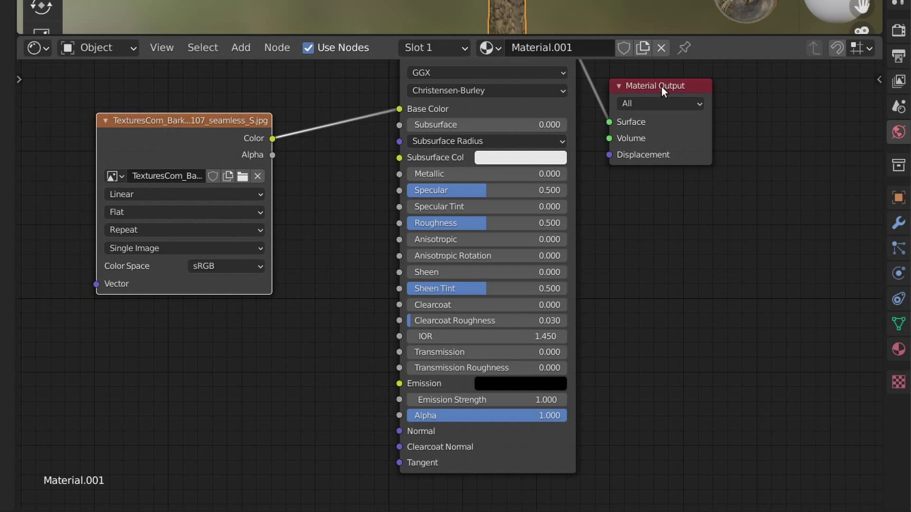
Rearrange the shader nodes and set Specular to 0.000 and Roughness to 1.000.
left_click_drag(661, 86, 737, 128)
middle_click_drag(542, 140, 515, 275)
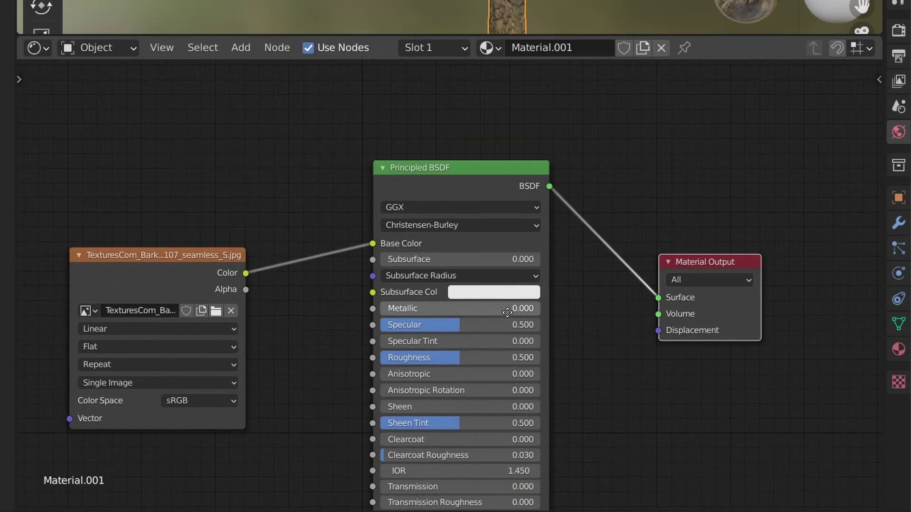
key("g")
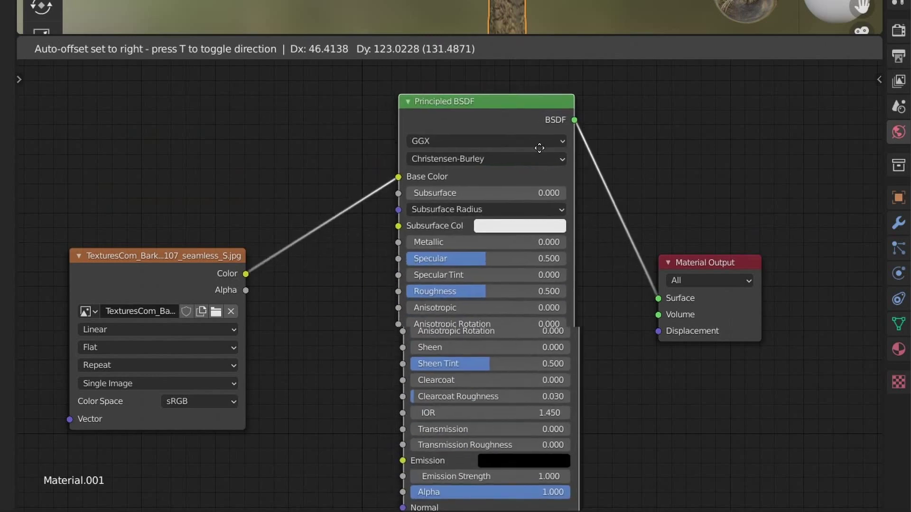
left_click(420, 311)
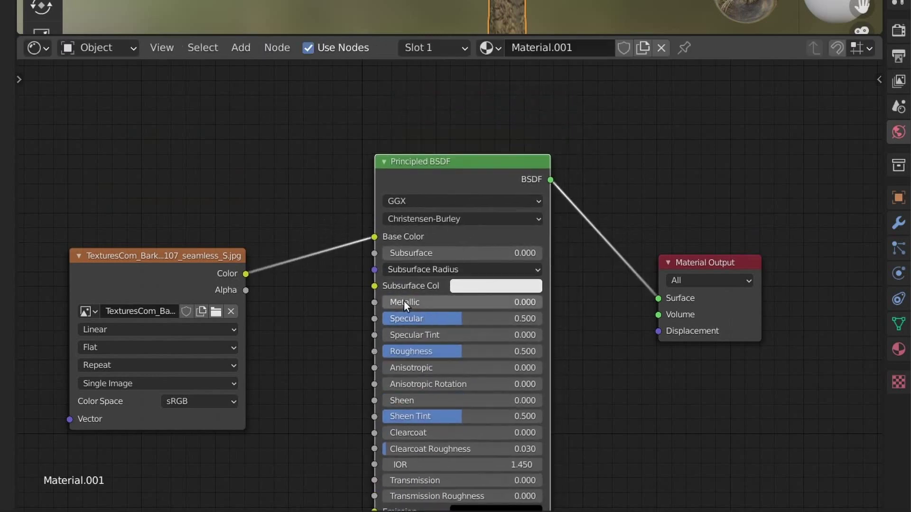
left_click_drag(448, 320, 370, 320)
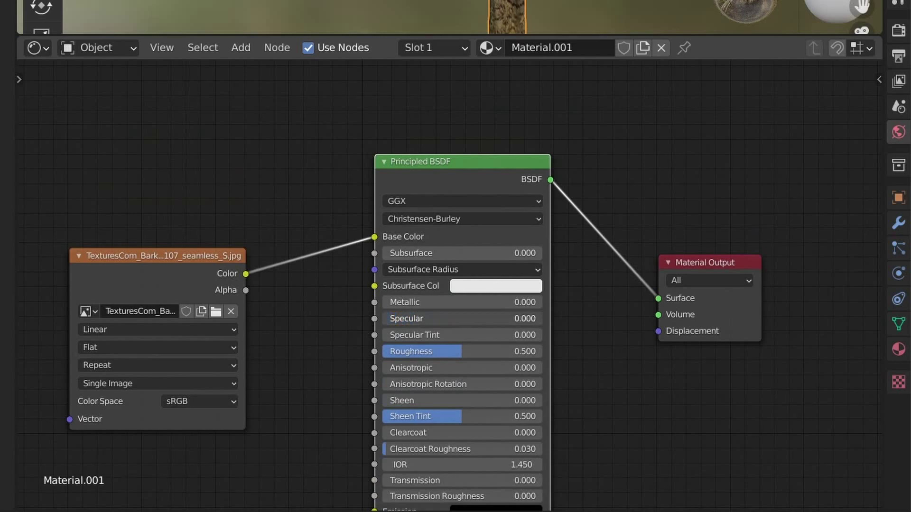
left_click_drag(467, 351, 533, 351)
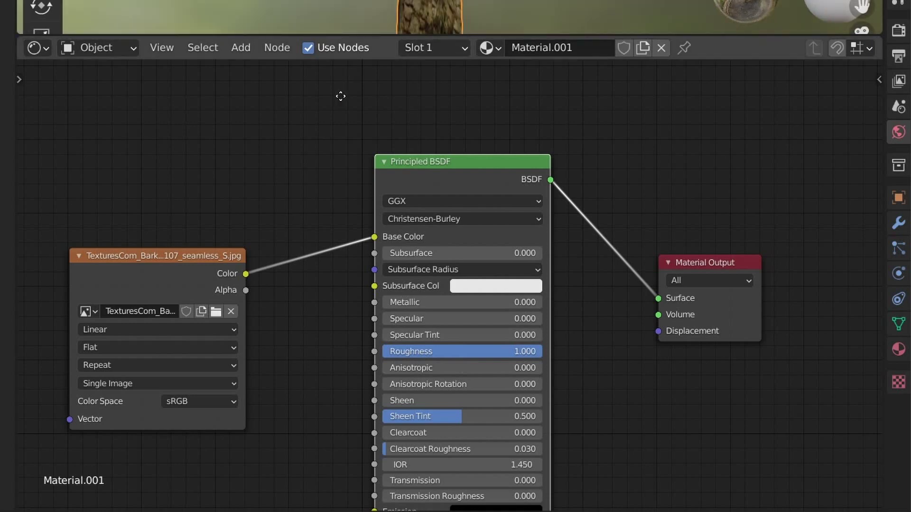
middle_click_drag(339, 93, 360, 139)
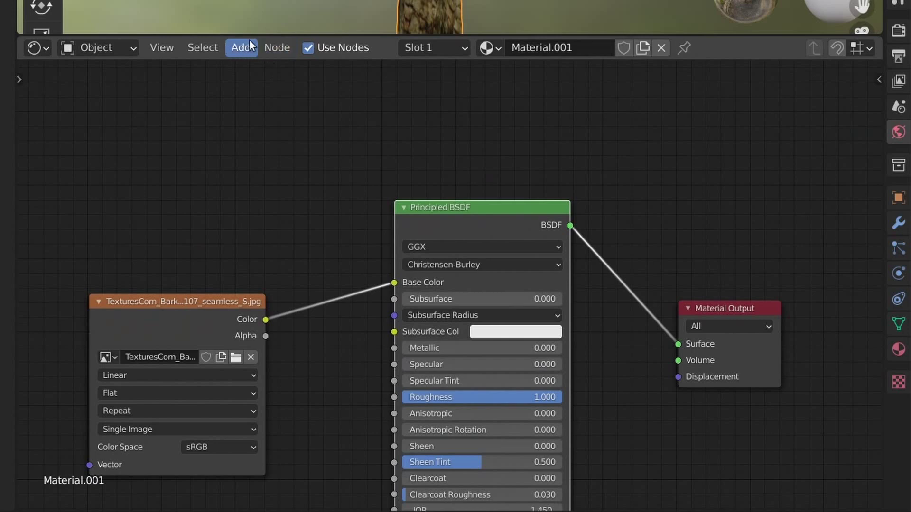
Add a Bump node through the node search and place it below the bark image.
scroll(256, 64, "down", 2)
left_click(241, 47)
left_click(267, 66)
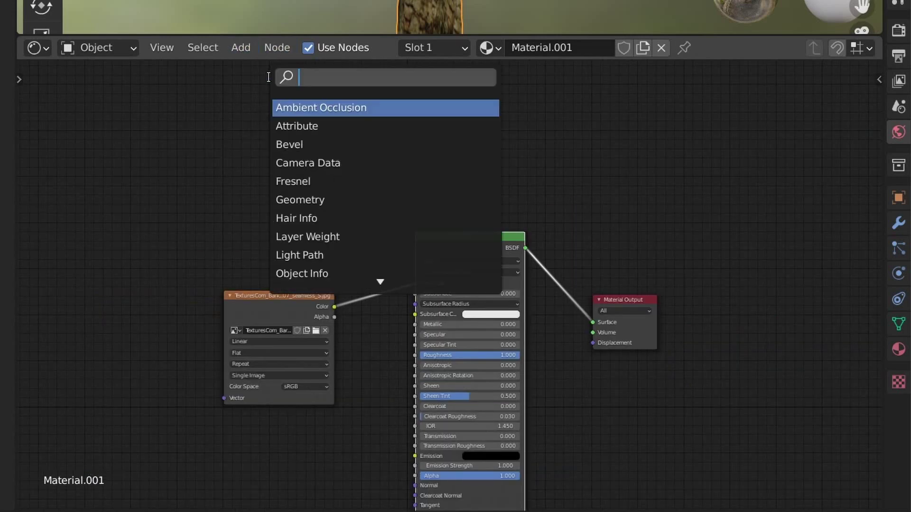
type("bu")
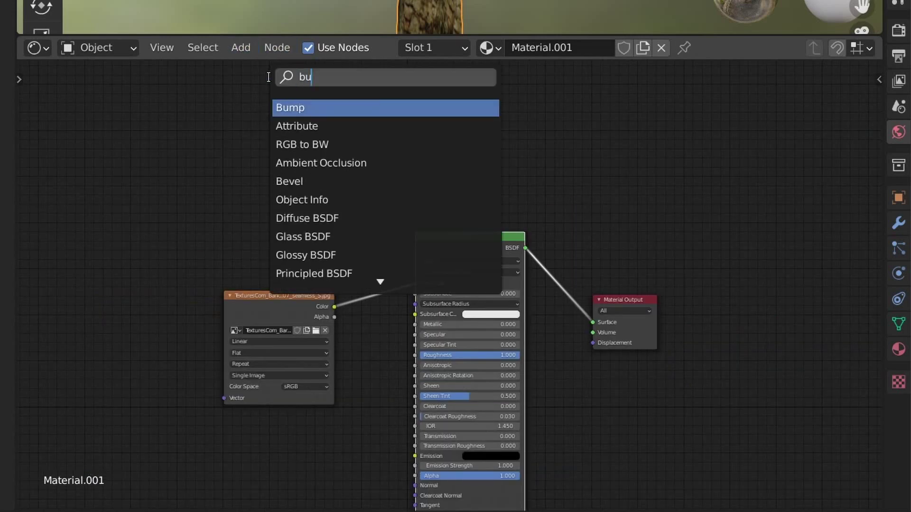
type("mp")
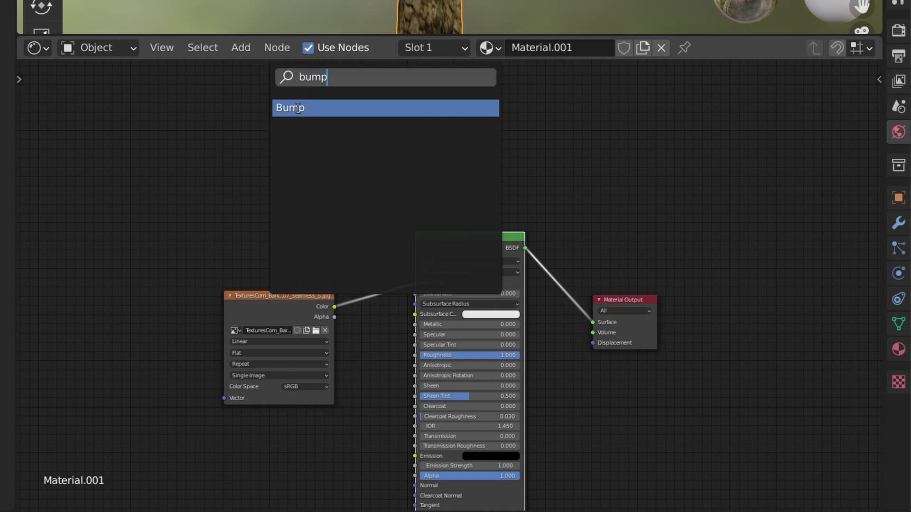
left_click(297, 108)
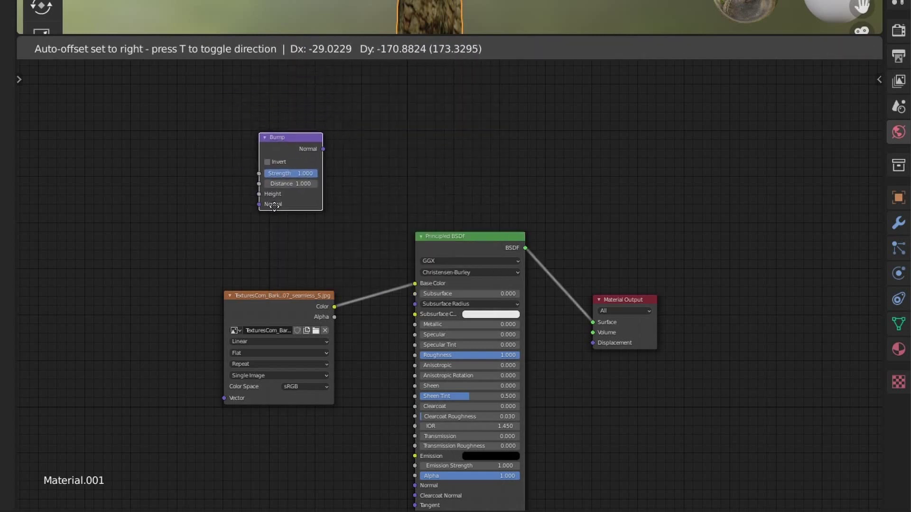
left_click(287, 194)
left_click_drag(278, 298, 145, 225)
mouse_move(280, 137)
left_mouse_down()
mouse_move(273, 322)
mouse_move(292, 289)
left_mouse_up()
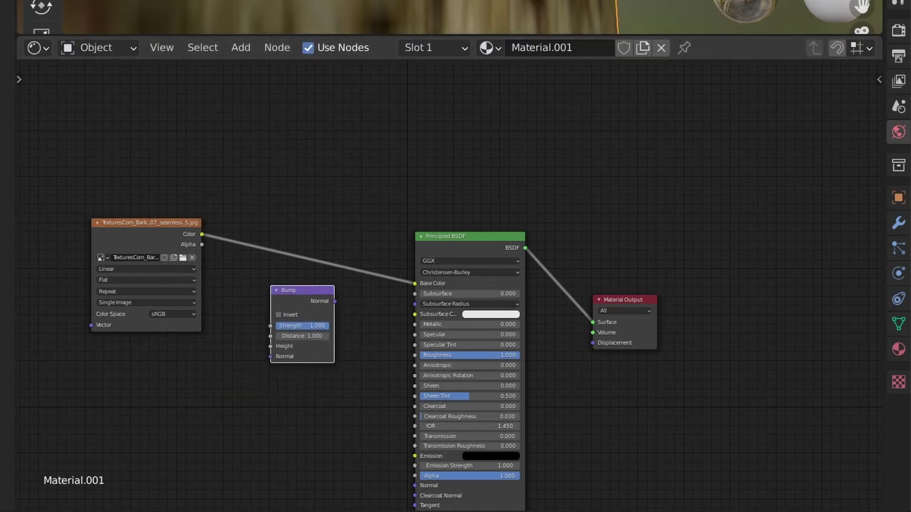
Link the bark image Color into the Bump node and Bump output into BSDF Normal.
left_click(200, 234)
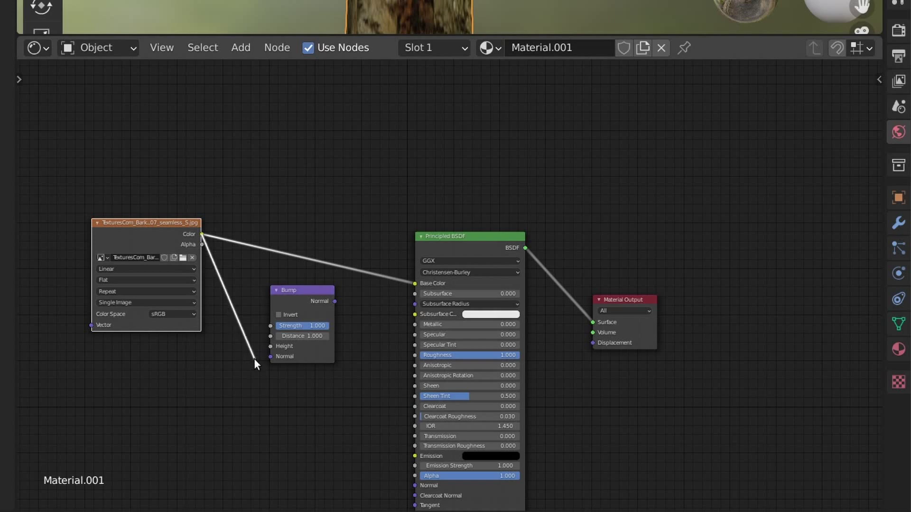
left_click_drag(235, 319, 267, 361)
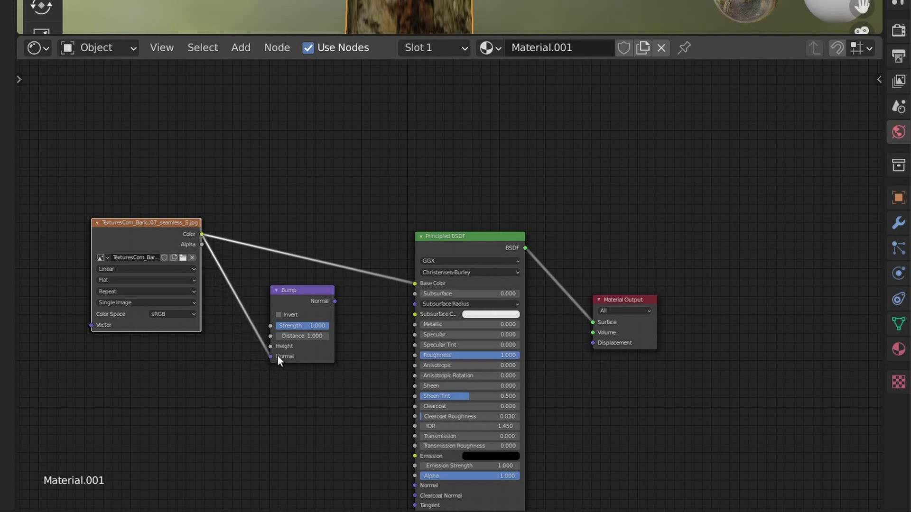
left_click_drag(294, 322, 314, 341)
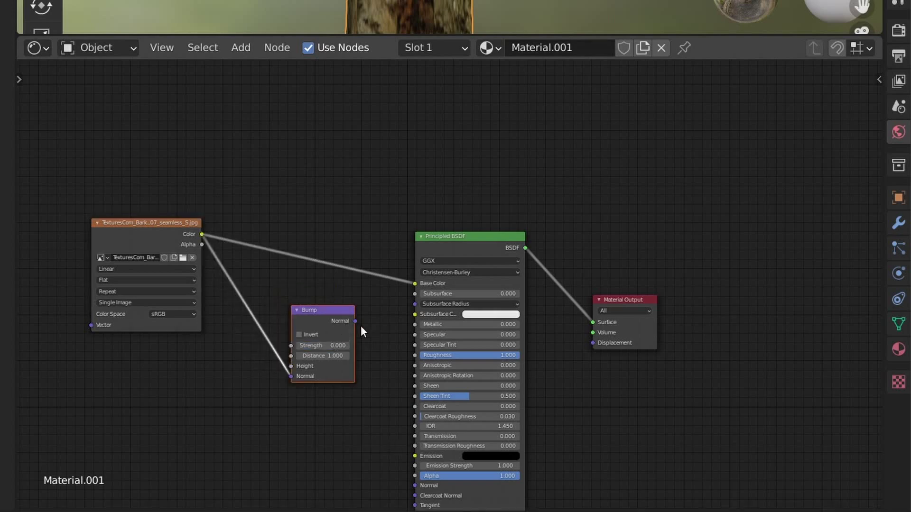
mouse_move(355, 321)
left_mouse_down()
mouse_move(411, 494)
mouse_move(415, 485)
left_mouse_up()
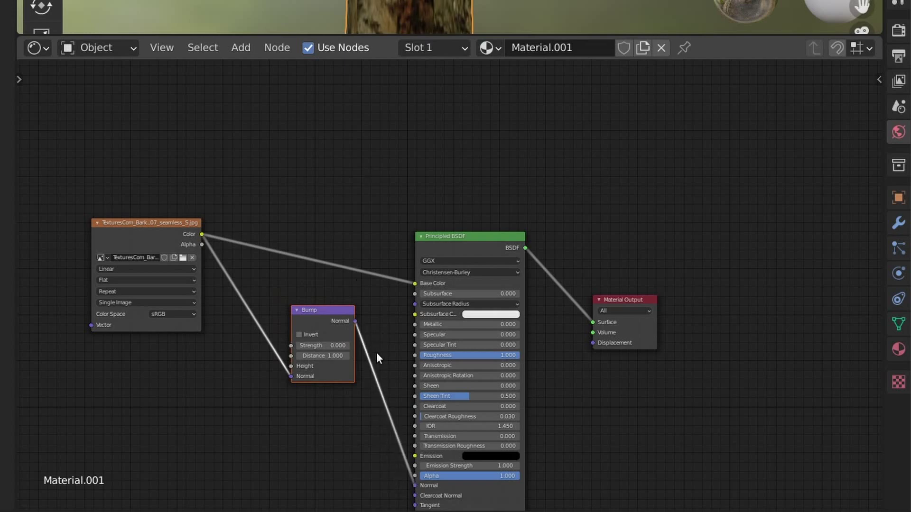
scroll(309, 346, "up", 1)
scroll(285, 352, "up", 1)
scroll(284, 355, "up", 1)
scroll(308, 237, "up", 1)
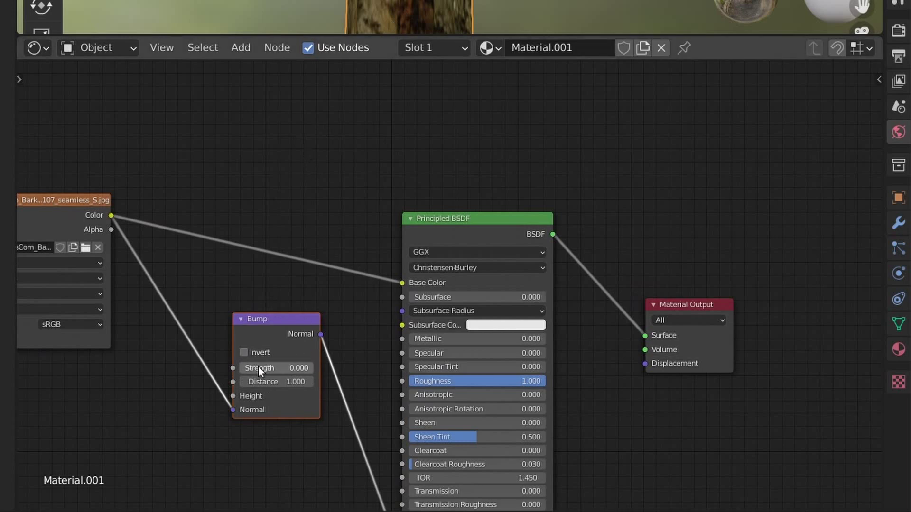
Set the Bump Strength to 0.832 and tidy the bark image and Bump node positions.
mouse_move(258, 366)
left_mouse_down()
mouse_move(313, 365)
mouse_move(297, 368)
left_mouse_up()
middle_click_drag(351, 285, 375, 155)
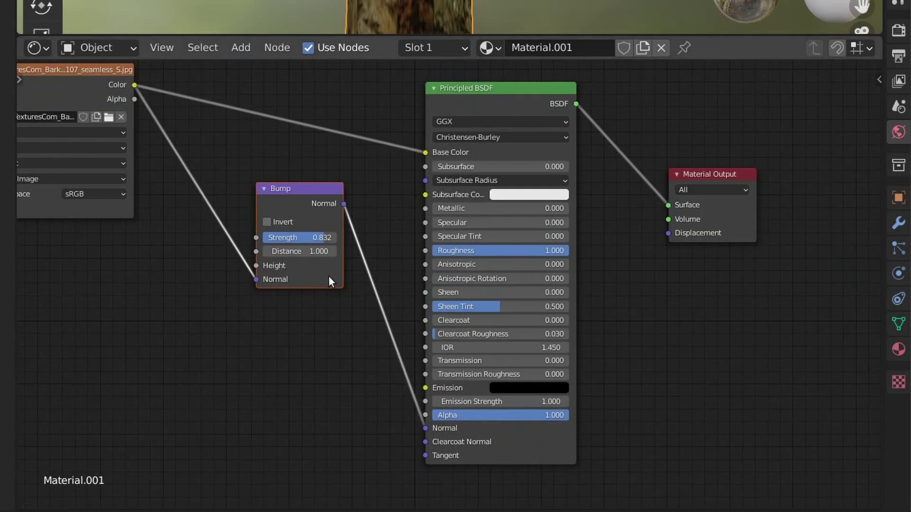
middle_click_drag(329, 282, 379, 358)
mouse_move(360, 265)
left_mouse_down()
mouse_move(306, 265)
mouse_move(319, 272)
left_mouse_up()
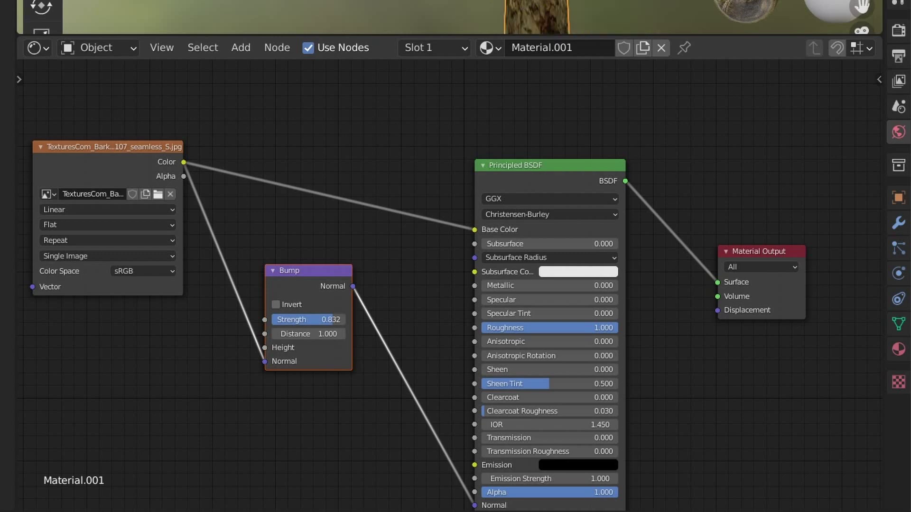
left_click_drag(106, 149, 171, 150)
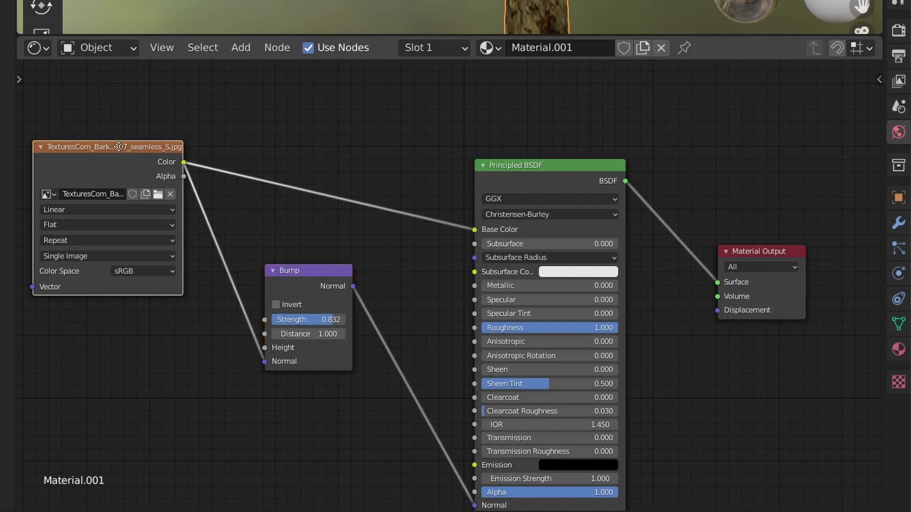
left_click_drag(306, 269, 357, 252)
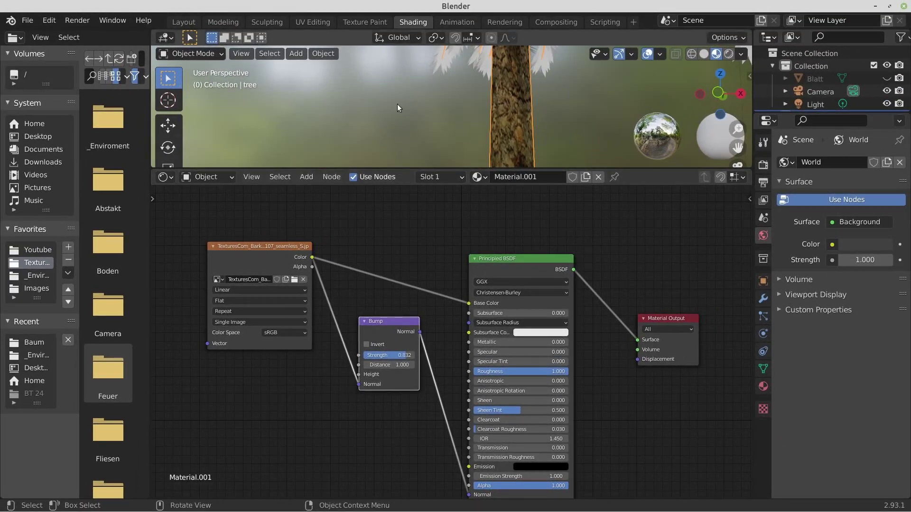
mouse_move(397, 104)
middle_mouse_down()
mouse_move(405, 126)
mouse_move(425, 130)
middle_mouse_up()
scroll(405, 127, "down", 3)
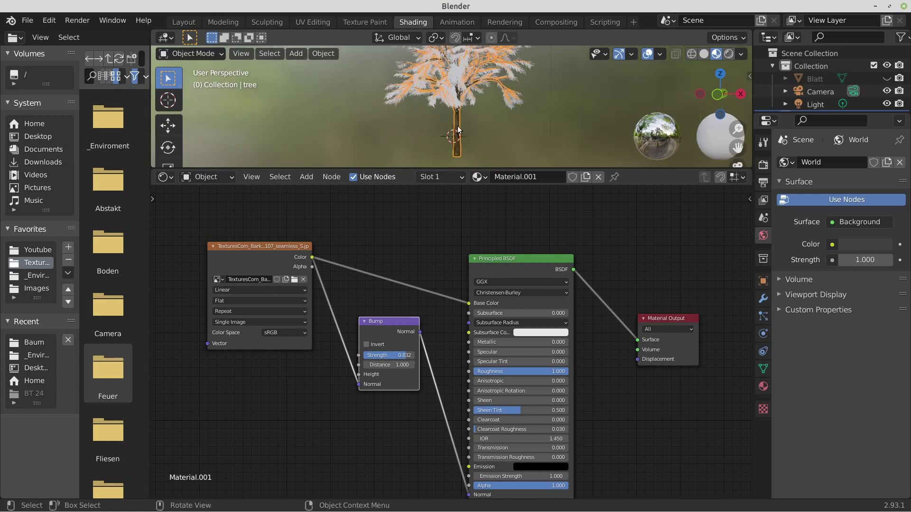
scroll(458, 126, "up", 3)
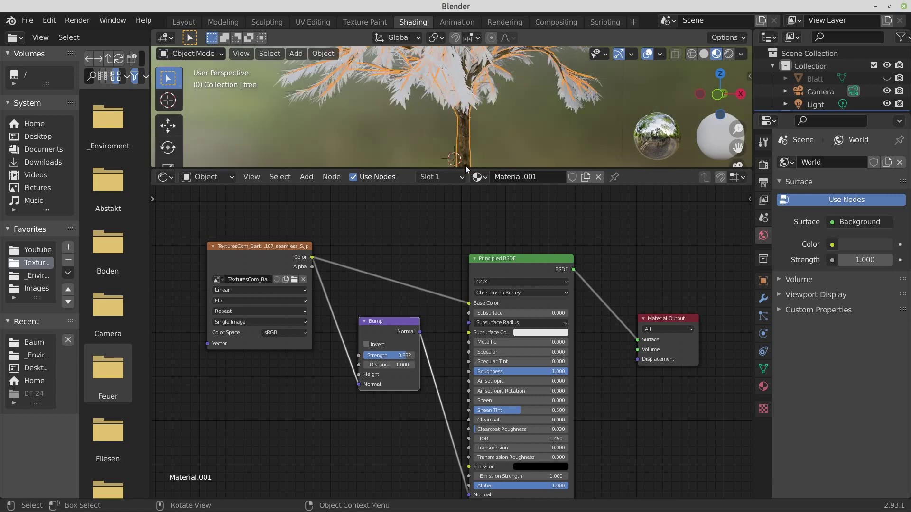
middle_click_drag(476, 150, 484, 172)
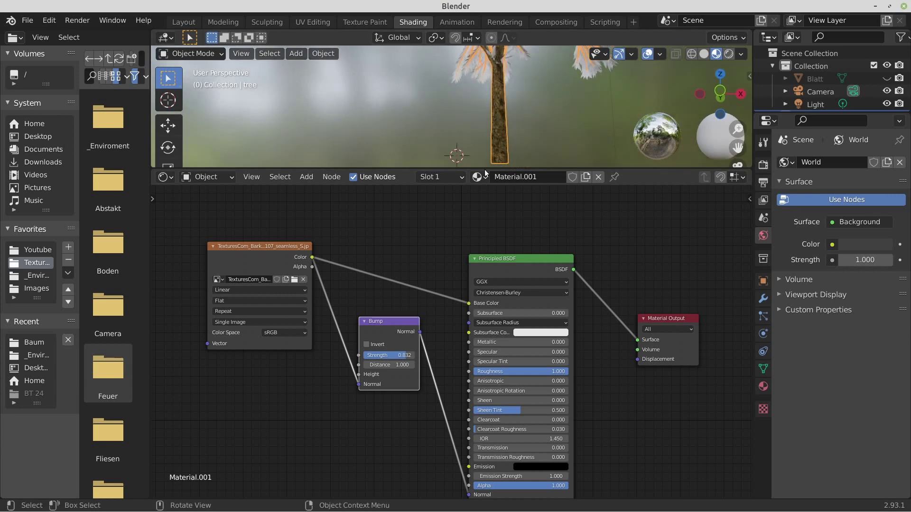
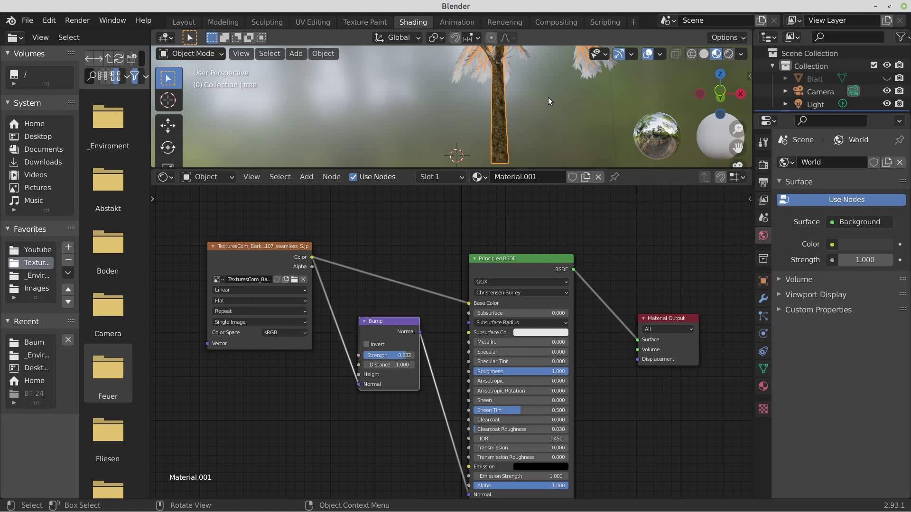
Select the whole tree mesh in the UV Editing workspace and centre the UV view.
left_click(318, 24)
scroll(215, 255, "up", 5)
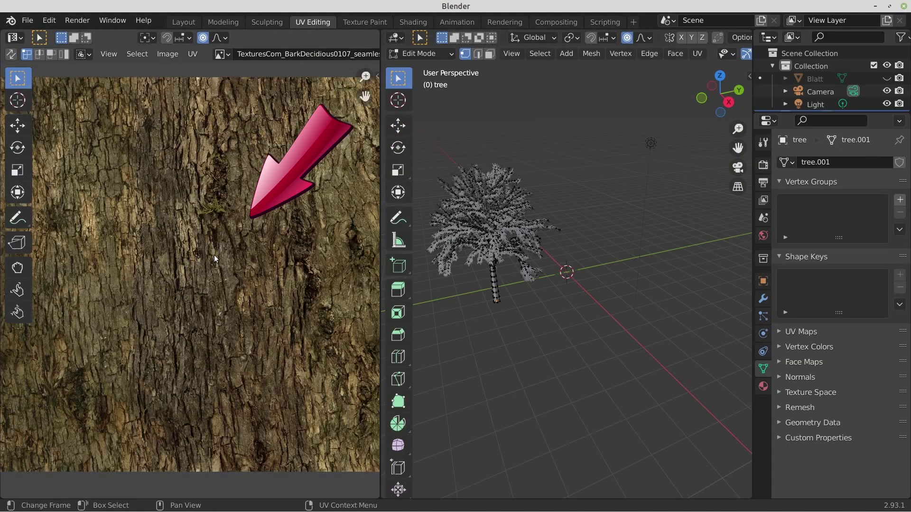
middle_click_drag(422, 352, 495, 247)
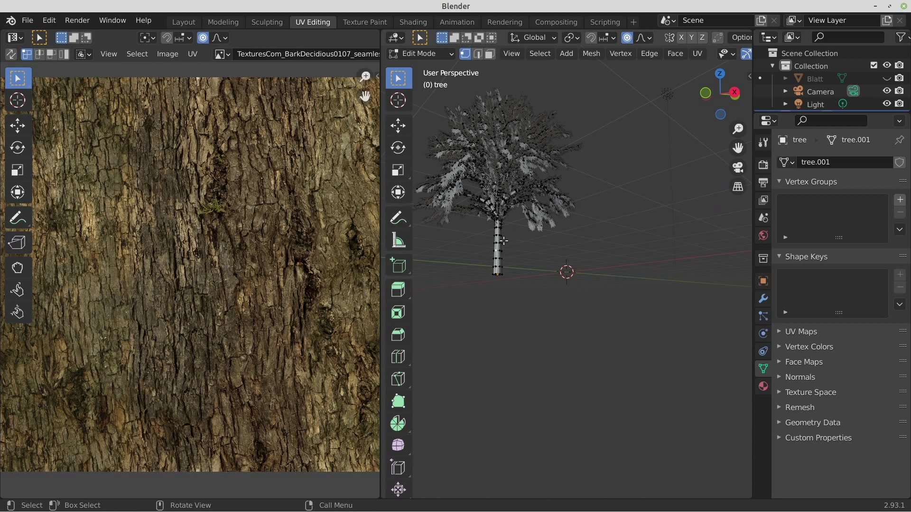
scroll(504, 241, "up", 1)
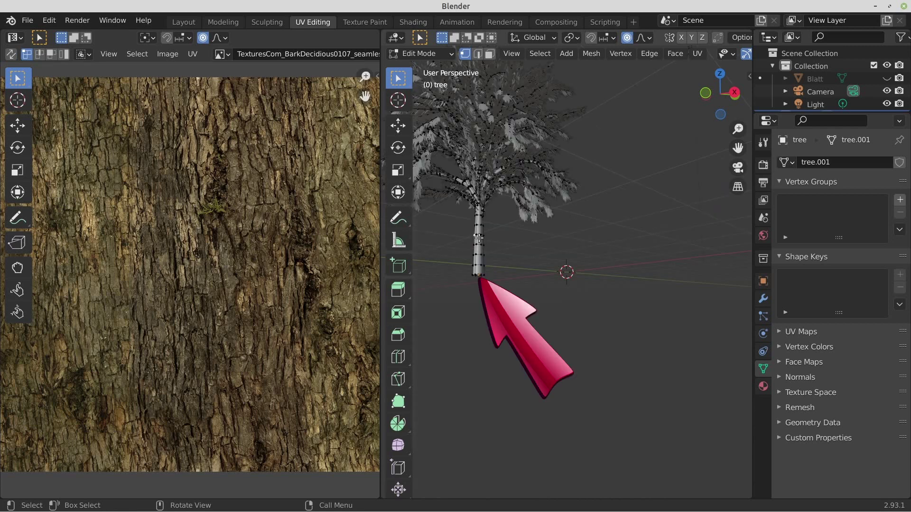
key("a")
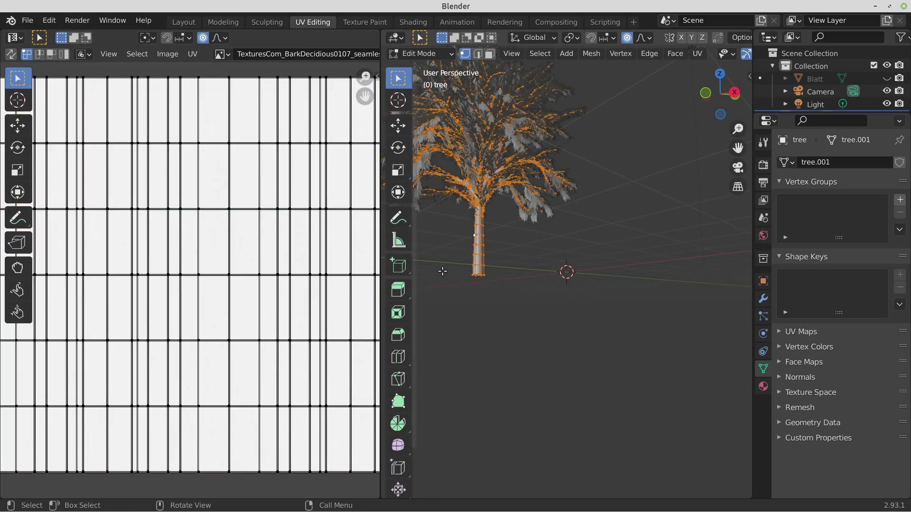
scroll(291, 264, "down", 2)
scroll(313, 274, "down", 2)
middle_click_drag(313, 274, 322, 276)
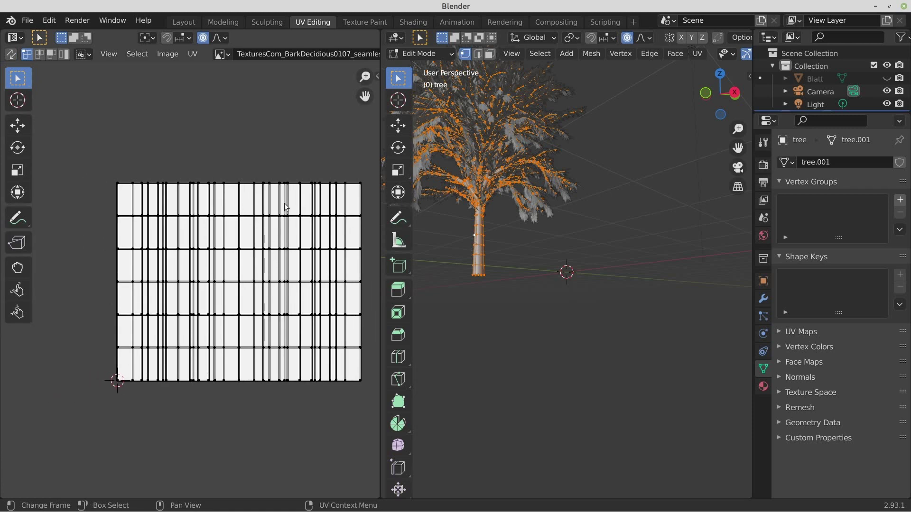
Move all the tree's UVs onto the bark image and enlarge them about 1.4×.
key("a")
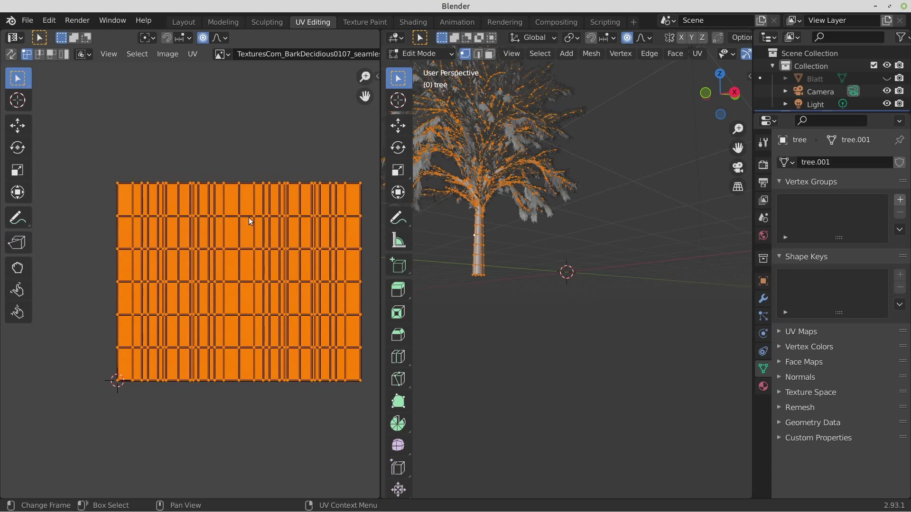
key("g")
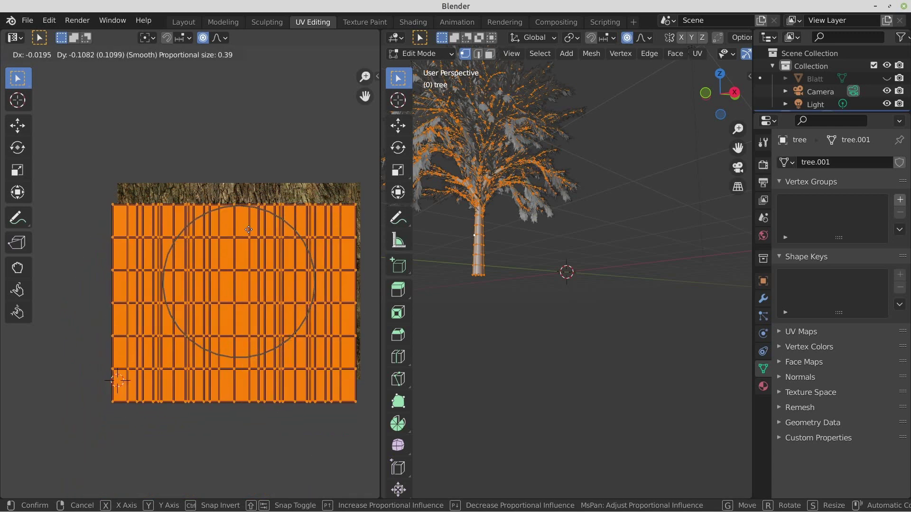
left_click(253, 217)
scroll(240, 239, "down", 2)
key("s")
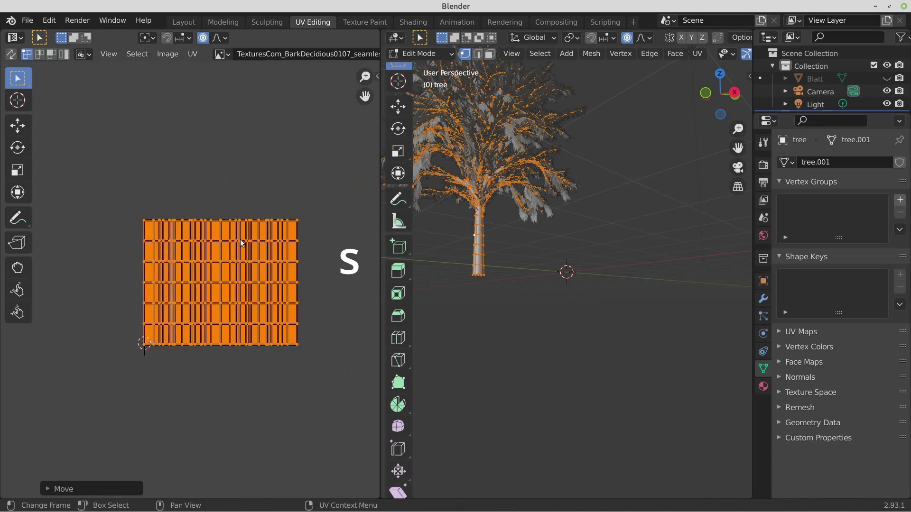
left_click(308, 223)
scroll(726, 56, "down", 3)
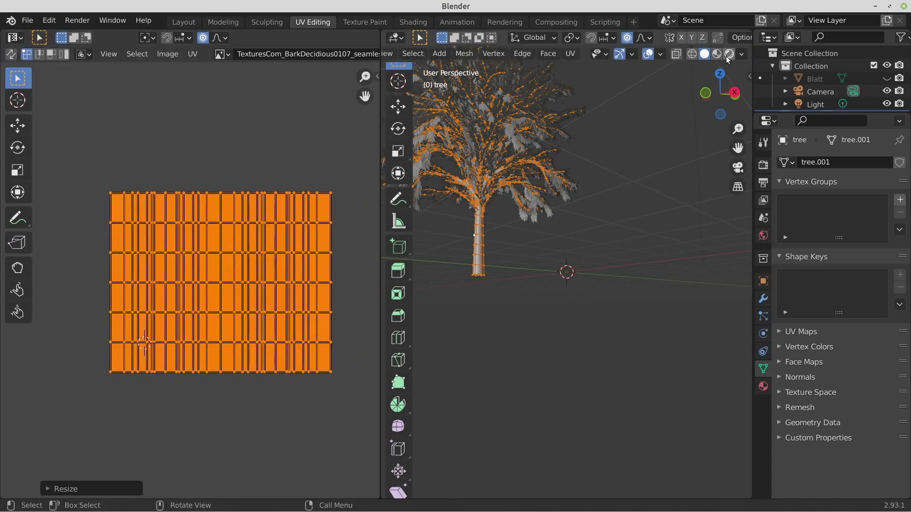
Preview the bark-textured trunk with Rendered shading, with nothing selected.
left_click(728, 54)
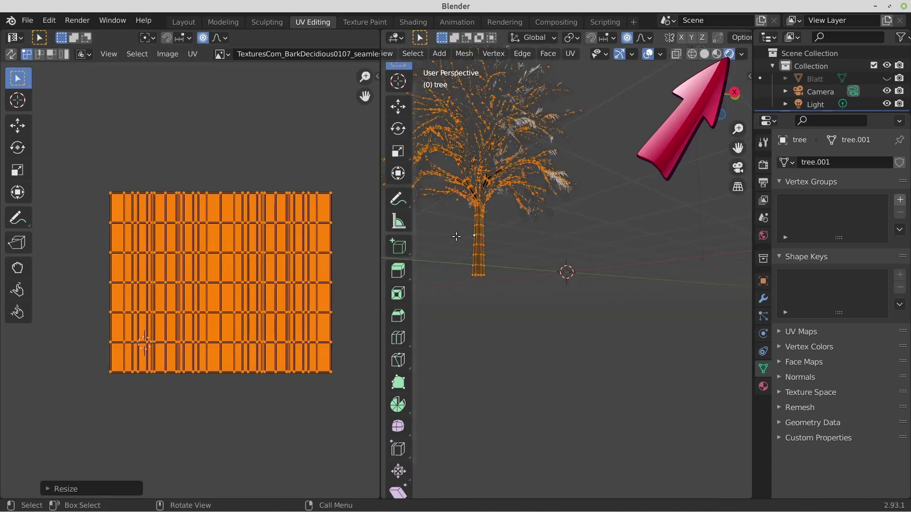
scroll(457, 236, "up", 2)
key("alt+a")
scroll(533, 248, "up", 2)
scroll(535, 247, "up", 2)
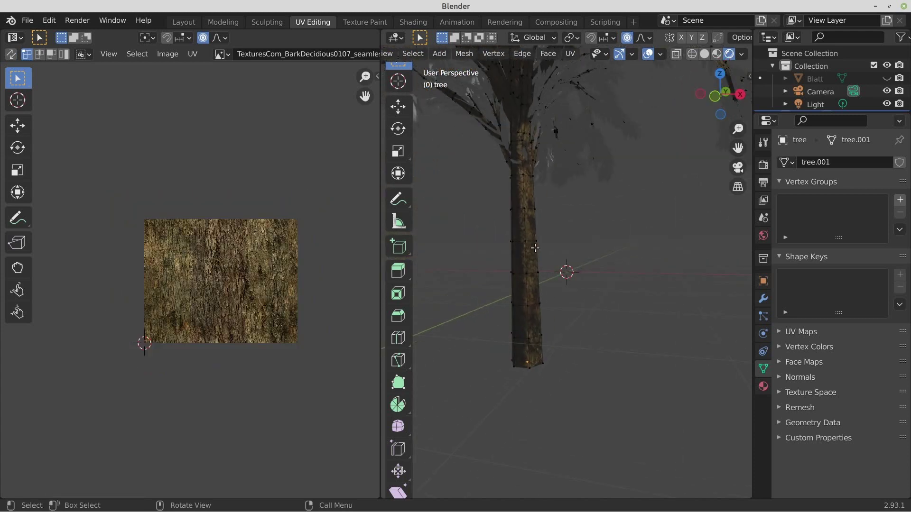
scroll(535, 248, "up", 3)
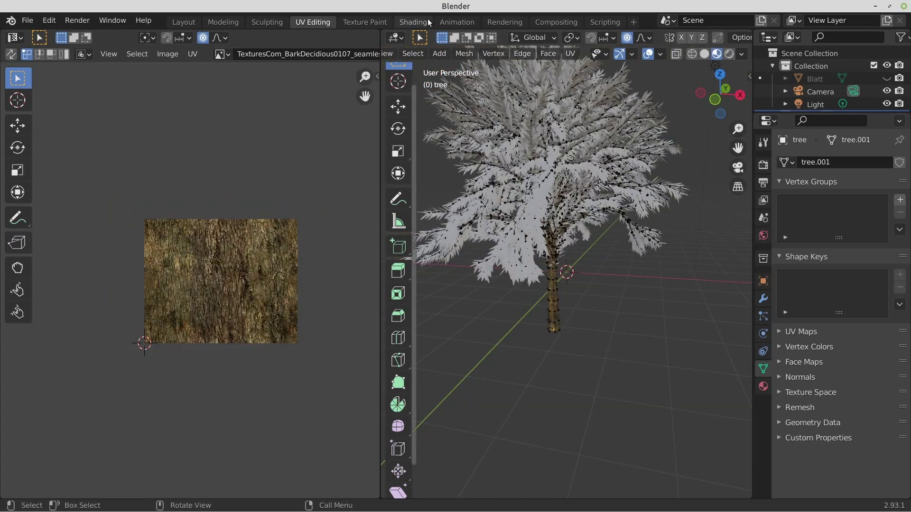
In the Shading workspace, link a new UV Map node into the bark image's Vector input.
left_click(426, 25)
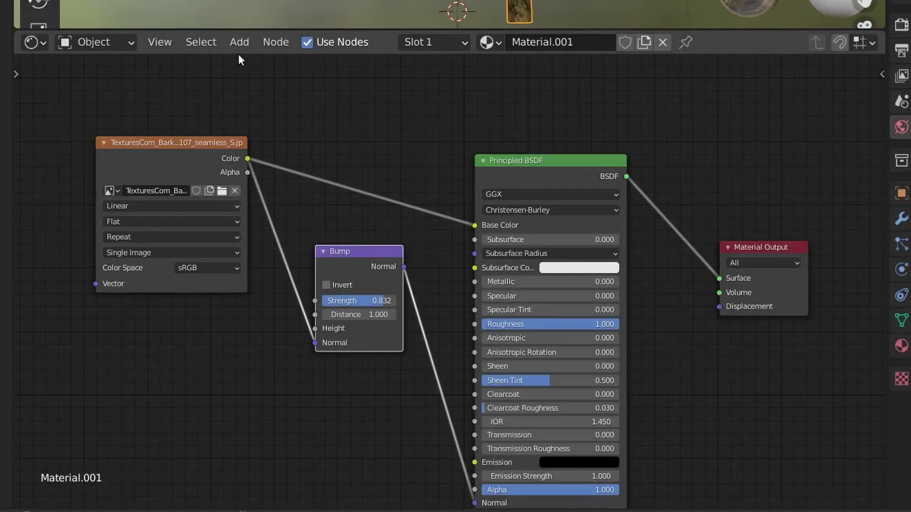
left_click(239, 43)
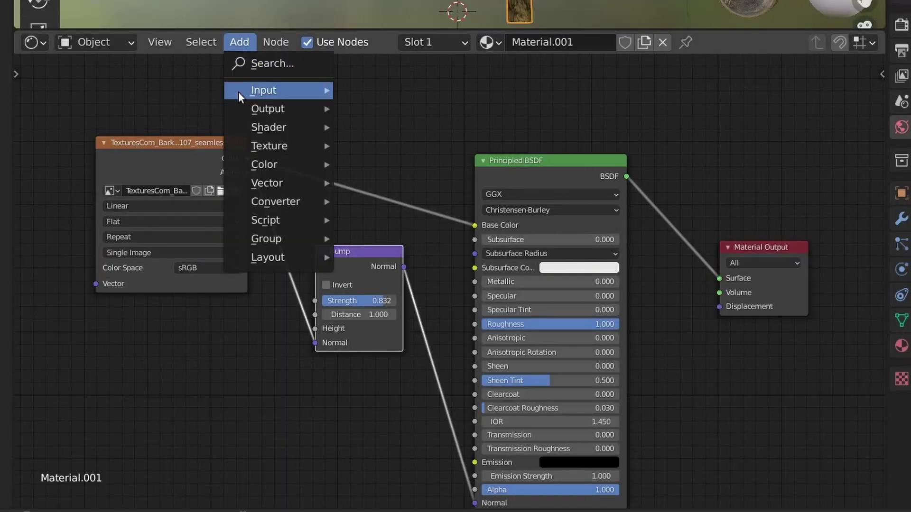
mouse_move(263, 90)
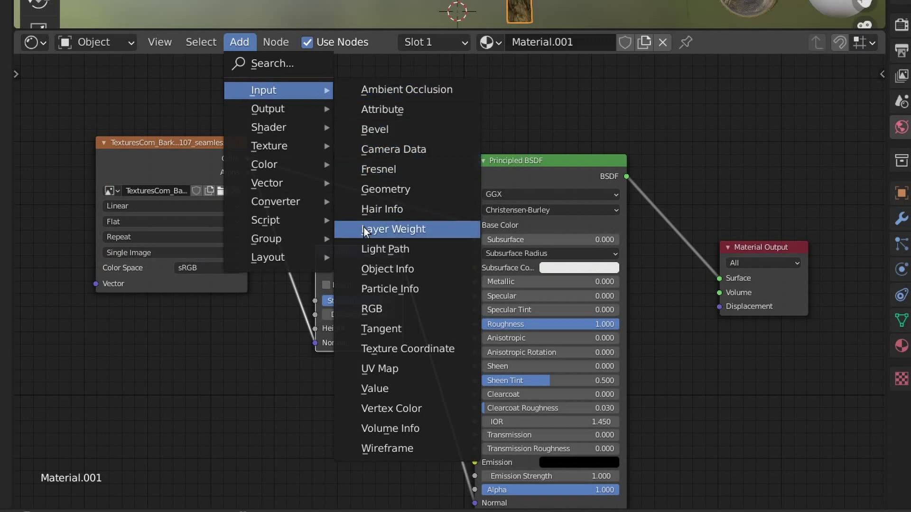
left_click(377, 369)
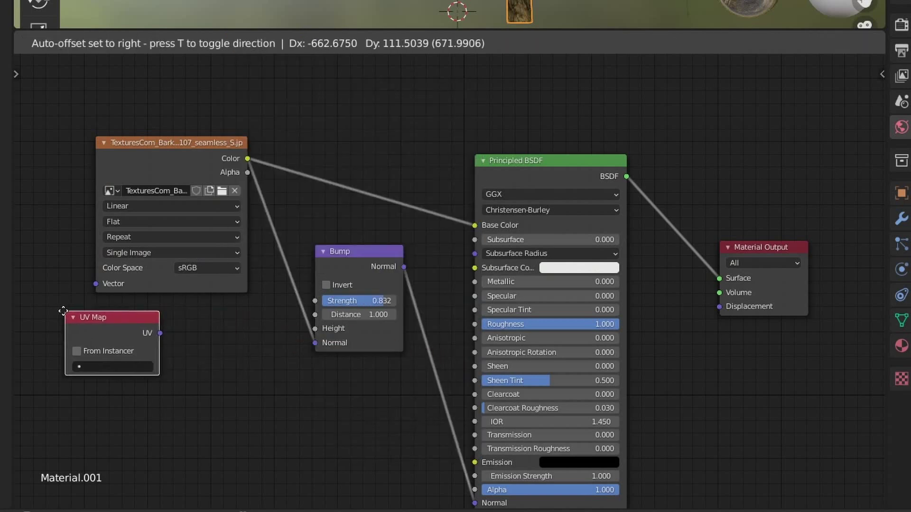
left_click(155, 331)
mouse_move(153, 333)
left_mouse_down()
mouse_move(118, 251)
mouse_move(95, 283)
left_mouse_up()
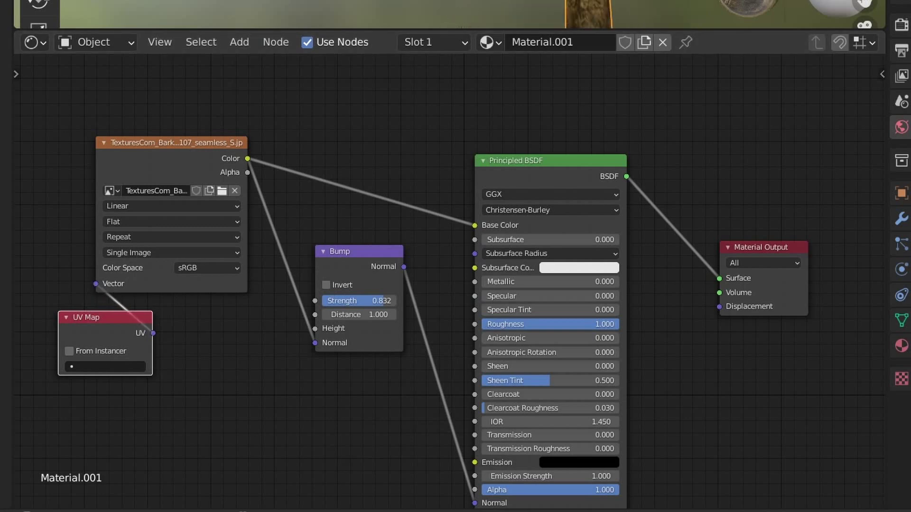
Rearrange the image, UV Map, Bump and Principled BSDF nodes into a tidy layout.
left_click_drag(236, 142, 297, 134)
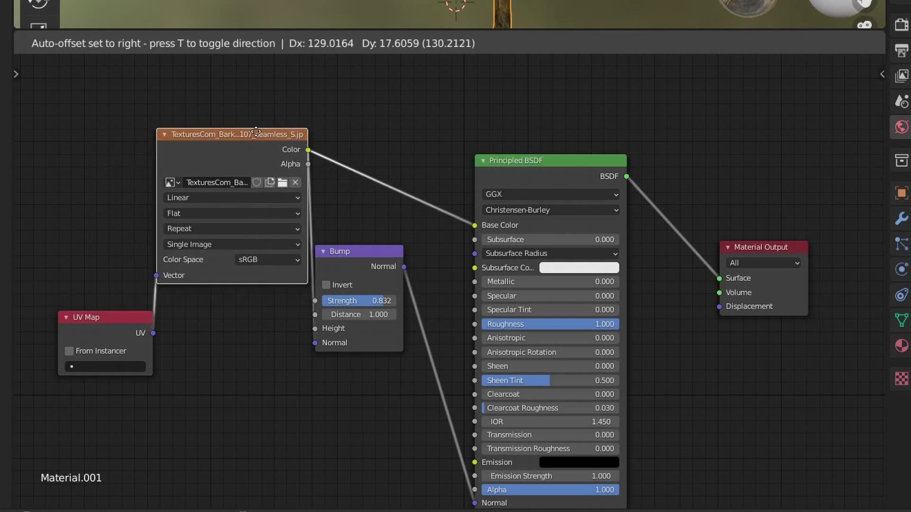
left_click_drag(127, 317, 104, 208)
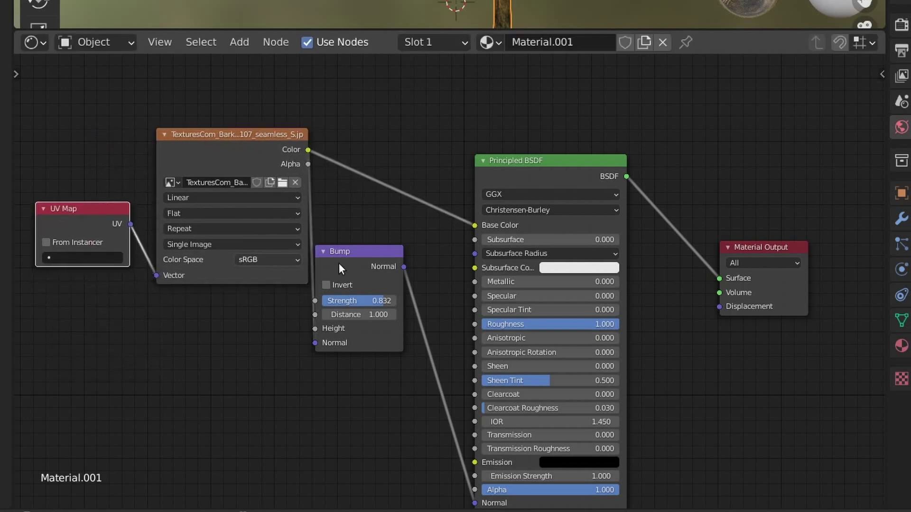
left_click_drag(366, 253, 395, 255)
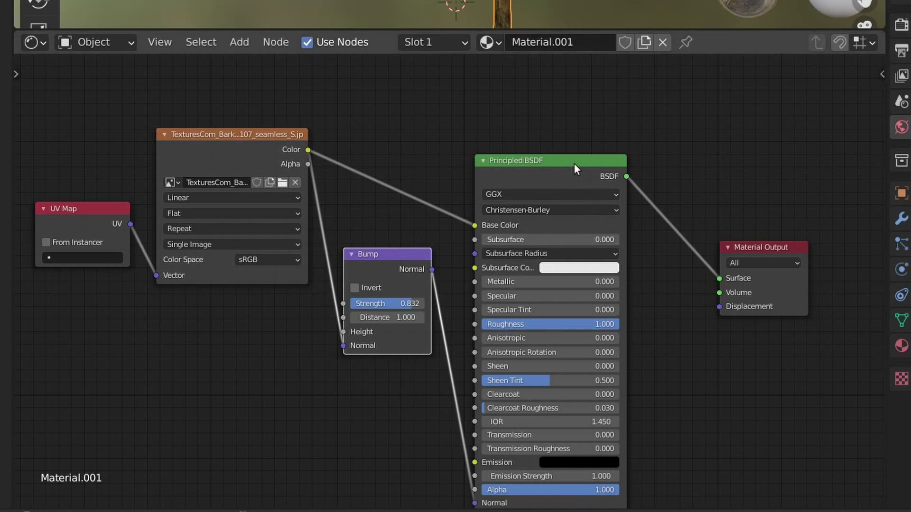
left_click_drag(574, 163, 589, 152)
left_click_drag(181, 142, 201, 137)
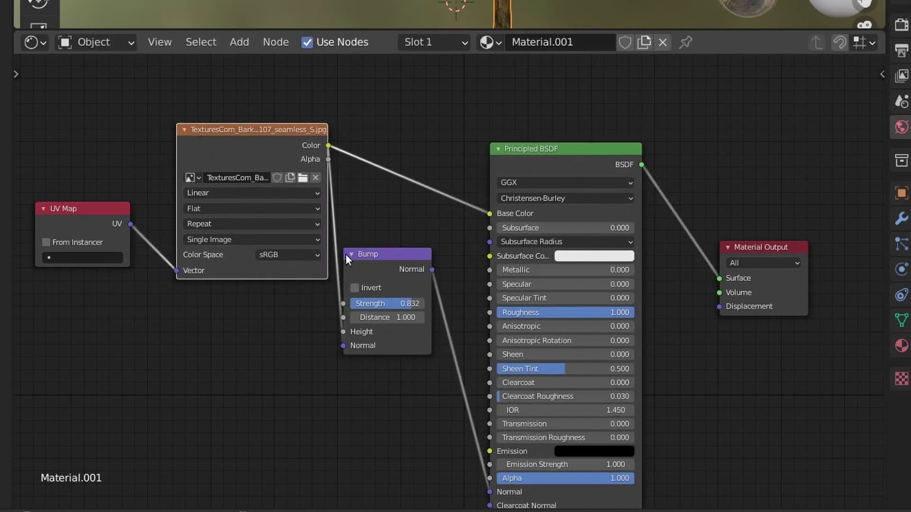
left_click_drag(374, 253, 398, 265)
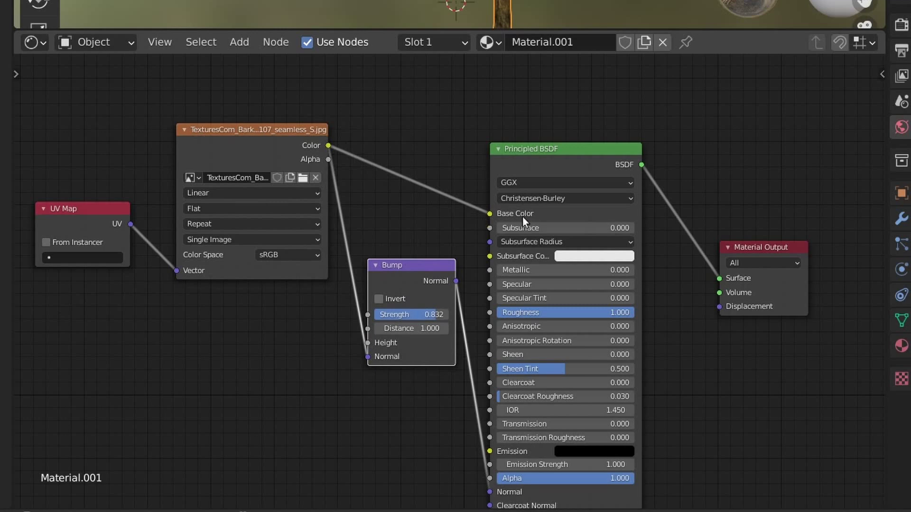
left_click_drag(519, 158, 527, 109)
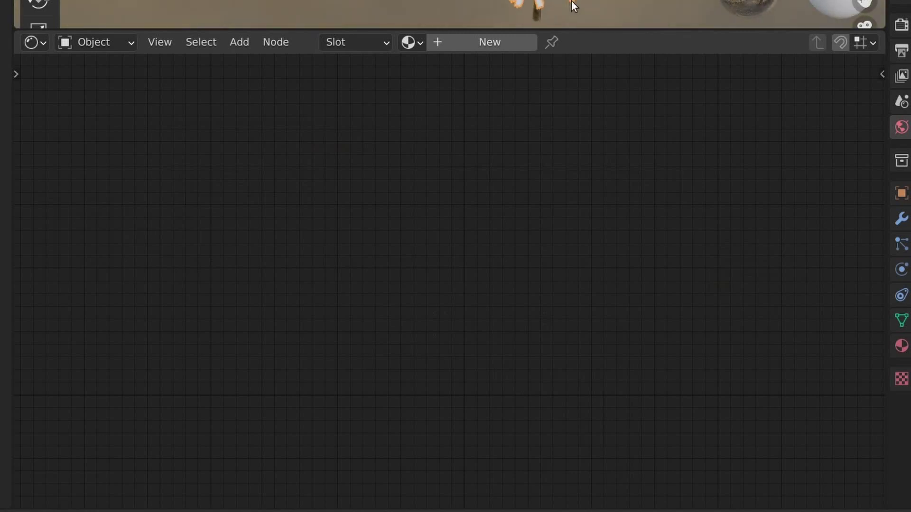
Create Material.002 for the leaves and bring in the leaf-1359583_640.png image node.
left_click(493, 41)
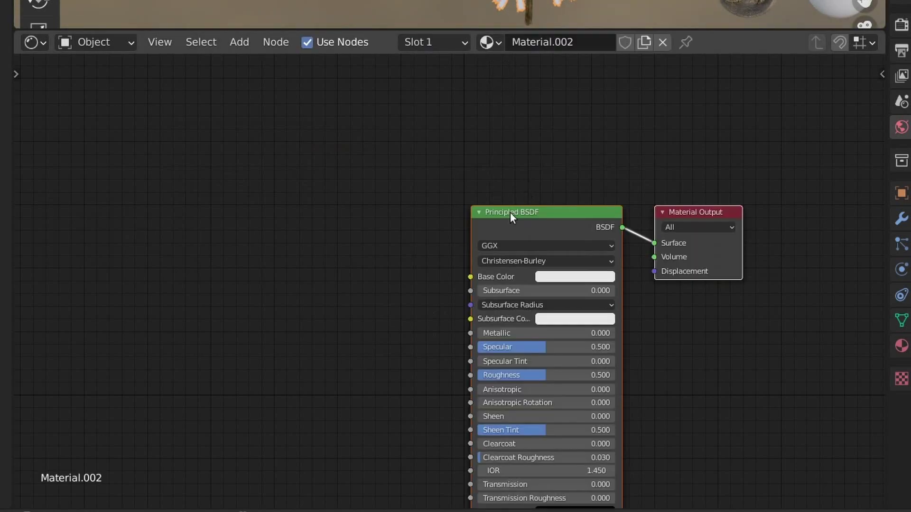
left_click_drag(511, 212, 488, 153)
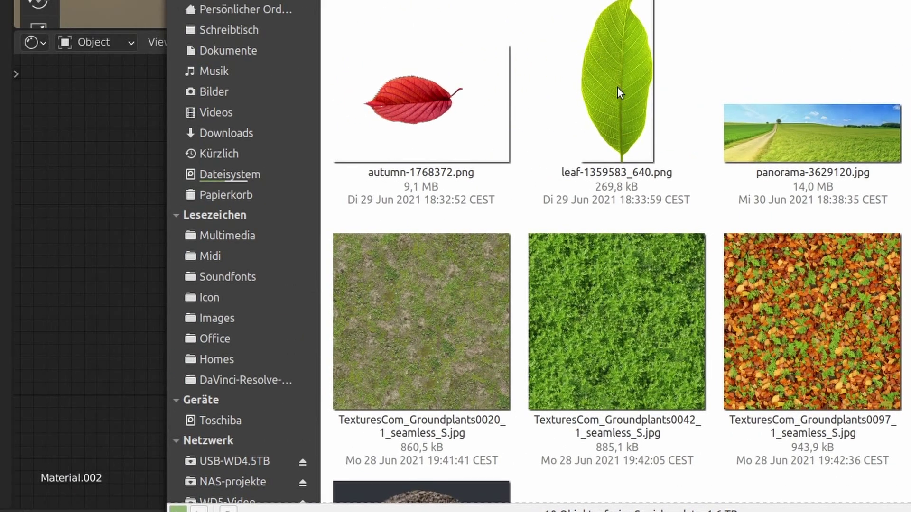
left_click_drag(617, 87, 128, 157)
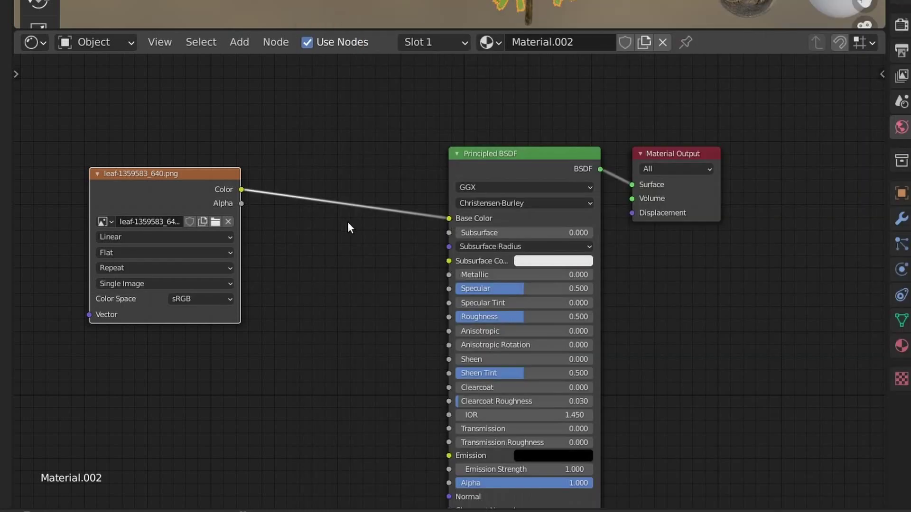
left_click_drag(521, 151, 479, 105)
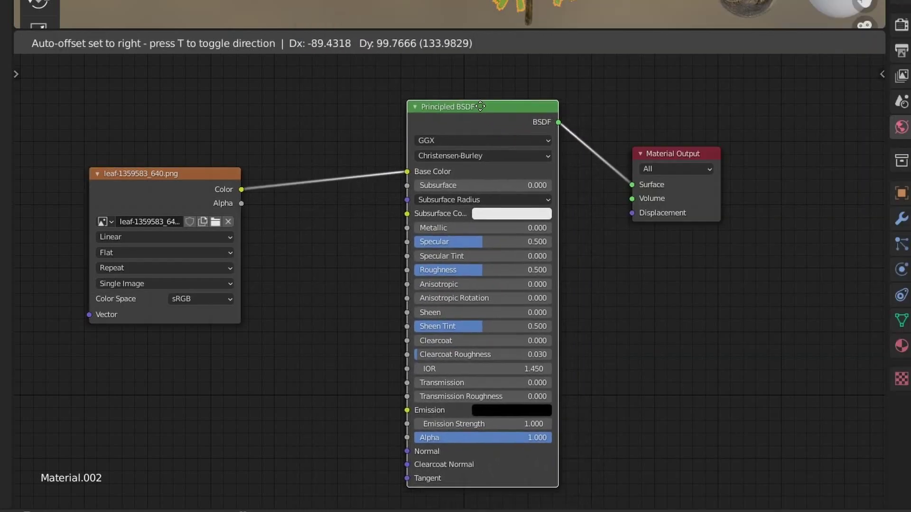
Connect the leaf image's Alpha to the Principled BSDF's Alpha input.
mouse_move(241, 203)
left_mouse_down()
mouse_move(353, 451)
mouse_move(401, 438)
left_mouse_up()
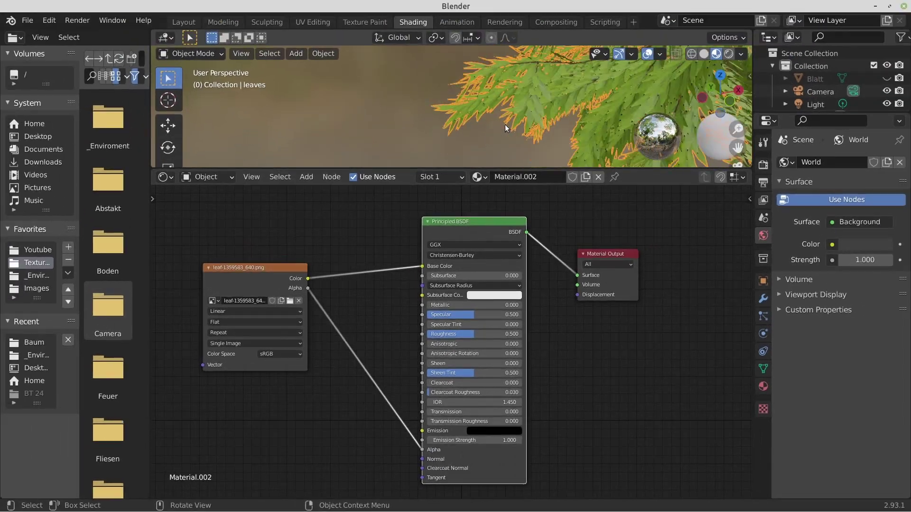
scroll(412, 132, "up", 4)
scroll(360, 131, "up", 3)
scroll(360, 133, "up", 3)
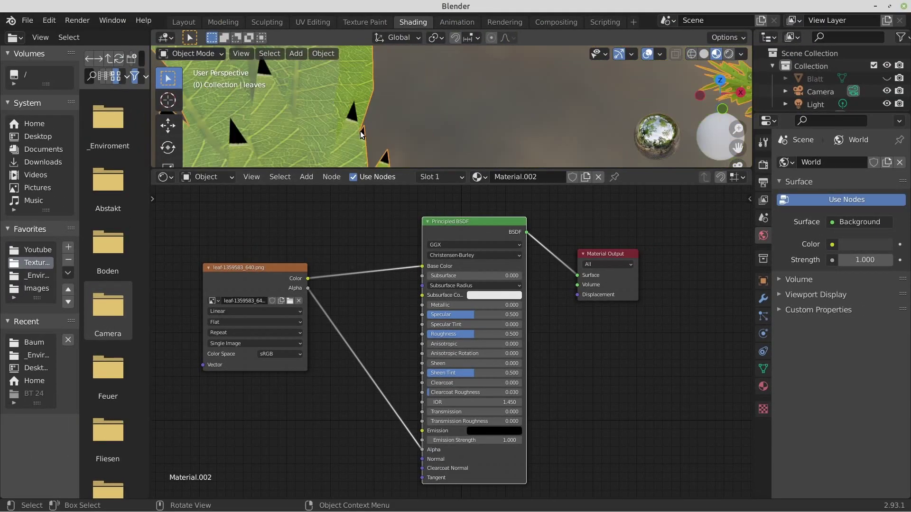
scroll(280, 85, "down", 3)
scroll(286, 90, "up", 2)
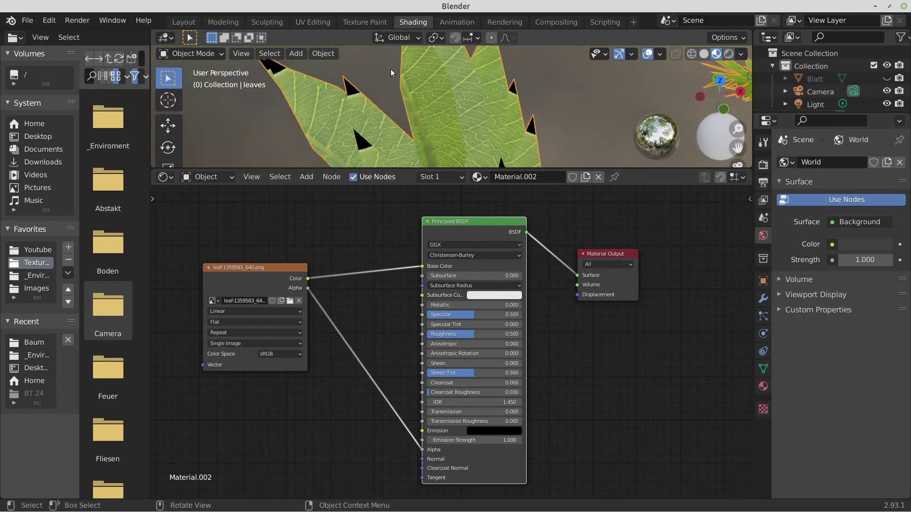
scroll(390, 69, "down", 2)
In UV Editing, move the leaf UV tip vertex onto the leaf image's tip.
key("ctrl+Page_Up")
key("ctrl+Page_Up")
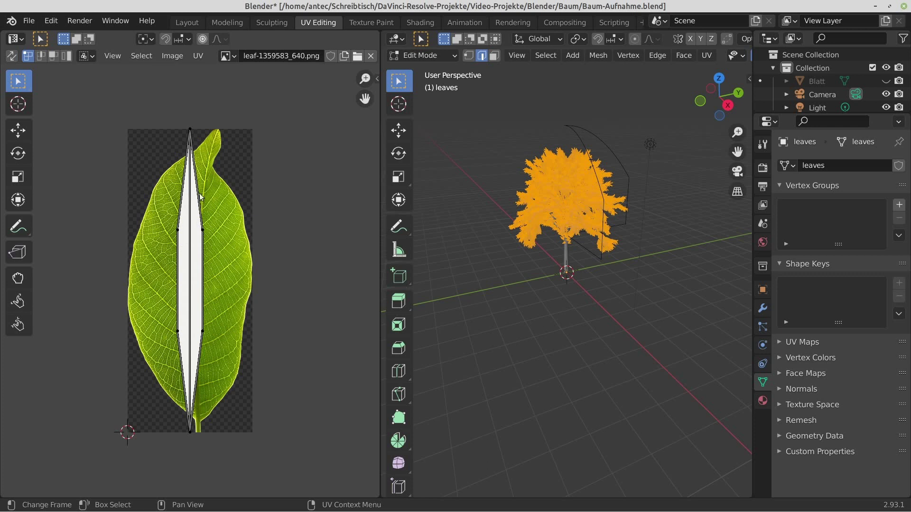
key("c")
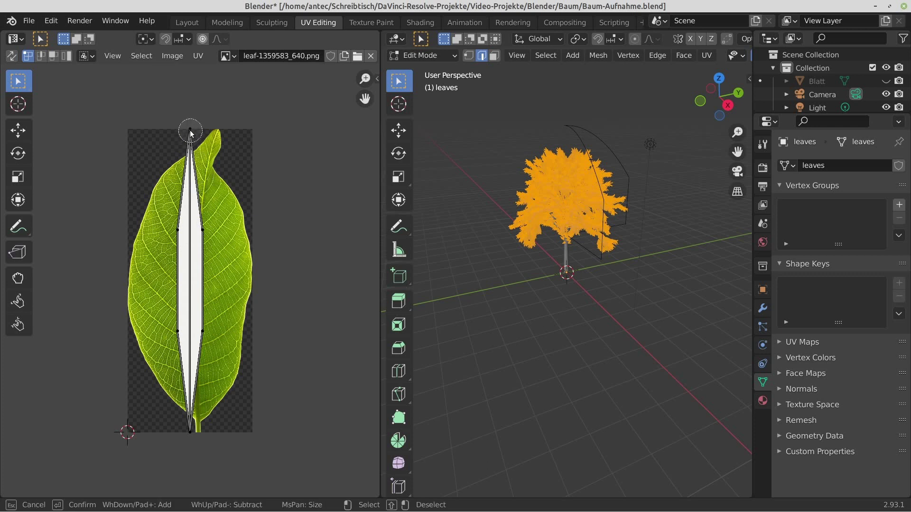
left_click(191, 131)
right_click(190, 130)
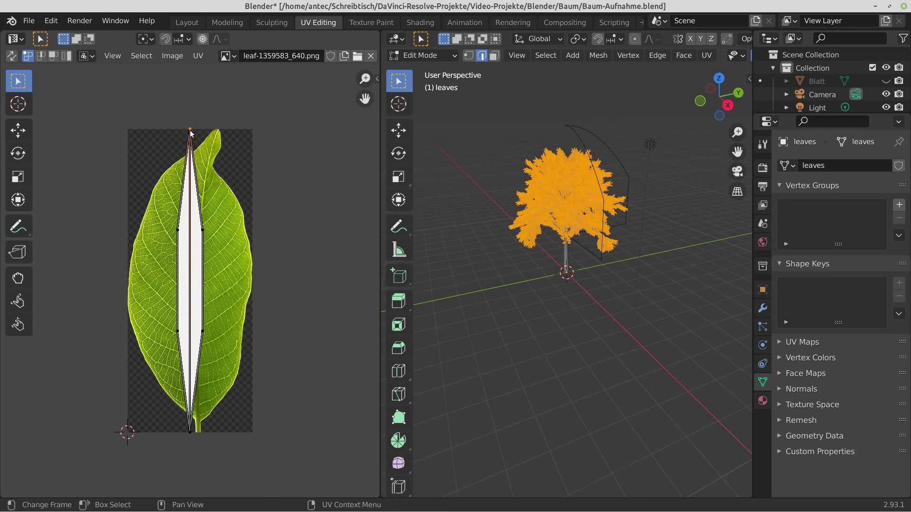
key("g")
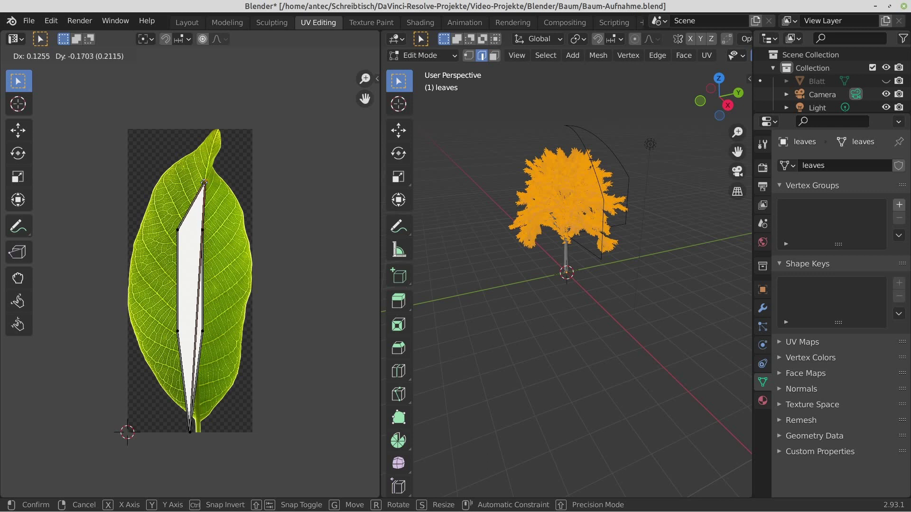
left_click(223, 158)
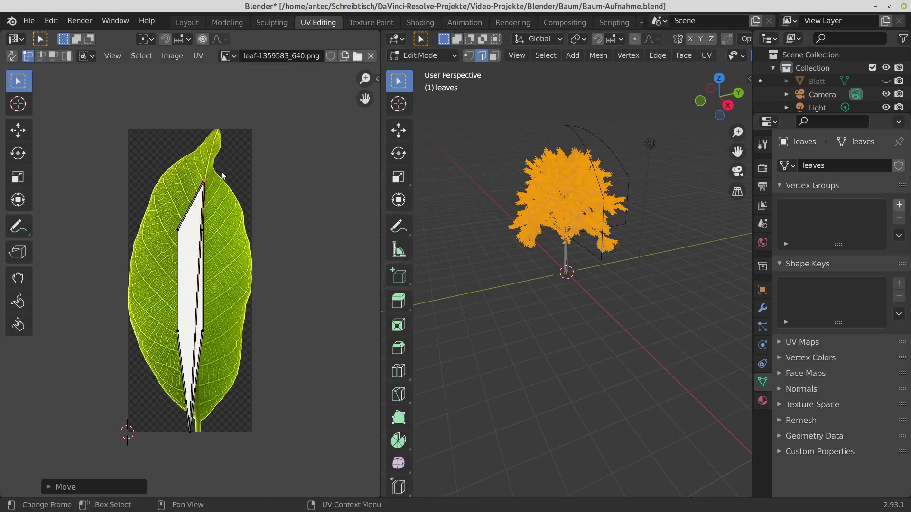
Pull the upper and lower right UV corners out toward the leaf's right edge.
left_click(203, 231)
key("g")
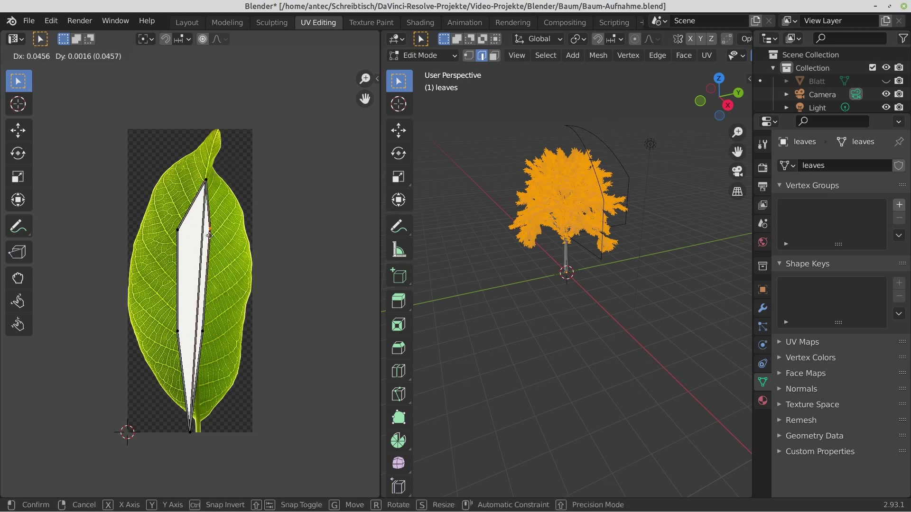
left_click(245, 234)
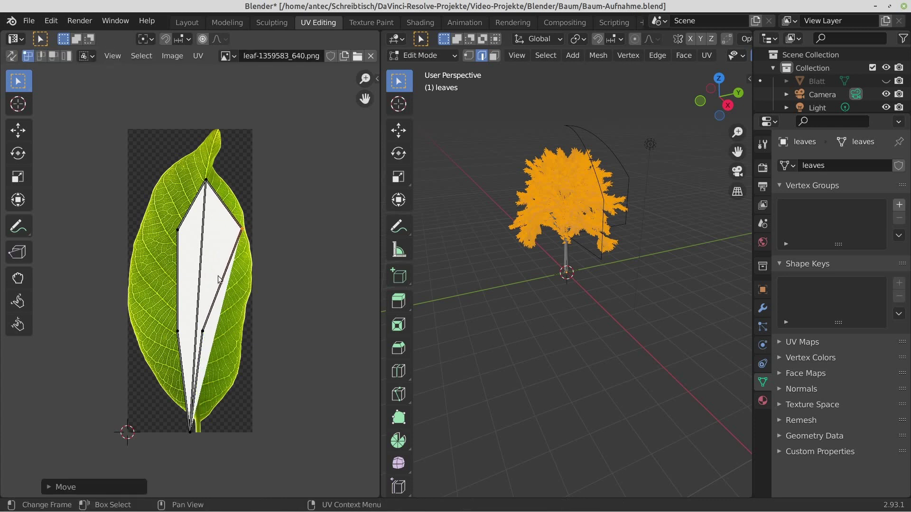
left_click(203, 331)
key("g")
left_click(234, 348)
Pull the left UV corners out toward the leaf's left edge and select the seam's top vertex.
left_click(177, 332)
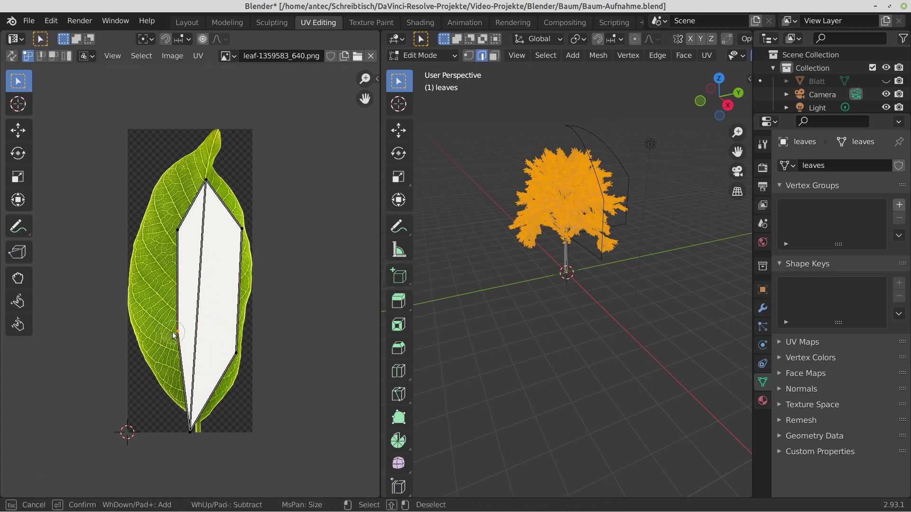
key("g")
left_click(133, 324)
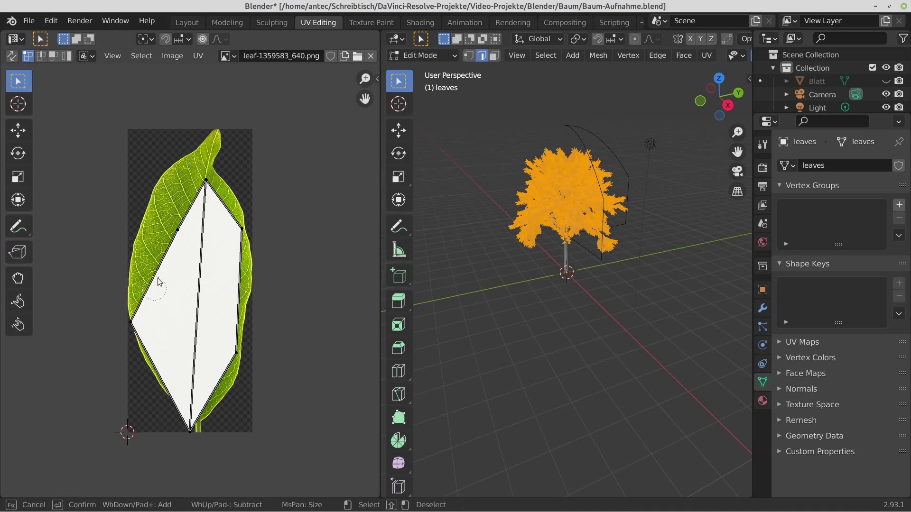
left_click(178, 230)
key("g")
left_click(151, 256)
scroll(167, 240, "up", 1)
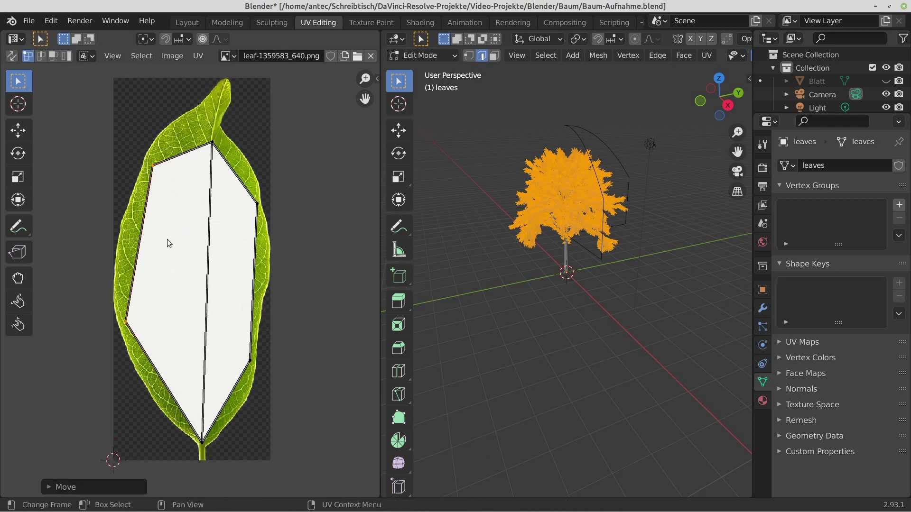
left_click(209, 134)
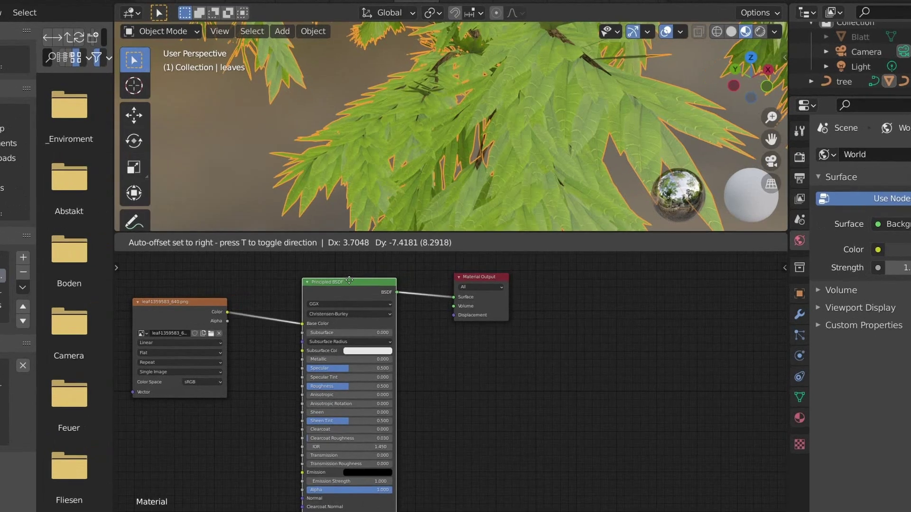
left_click(349, 280)
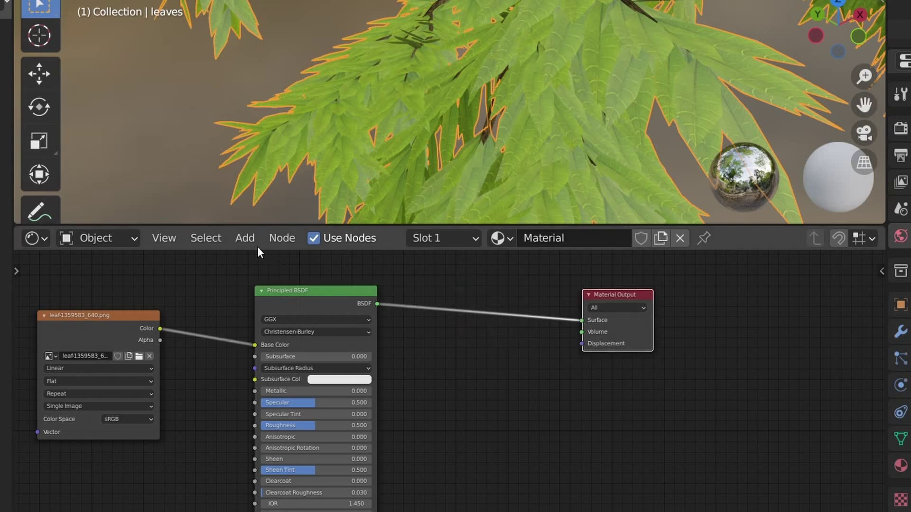
Add a Translucent BSDF node below the material output.
left_click(246, 239)
mouse_move(268, 286)
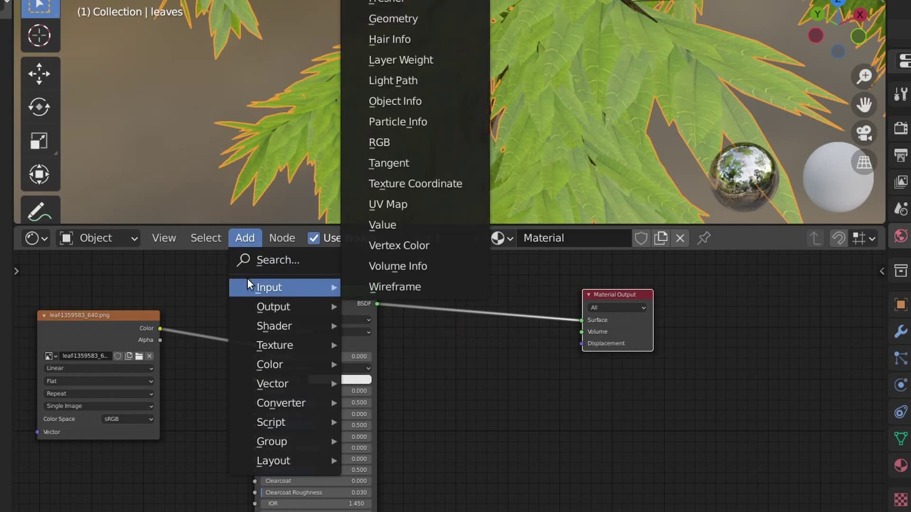
left_click(263, 255)
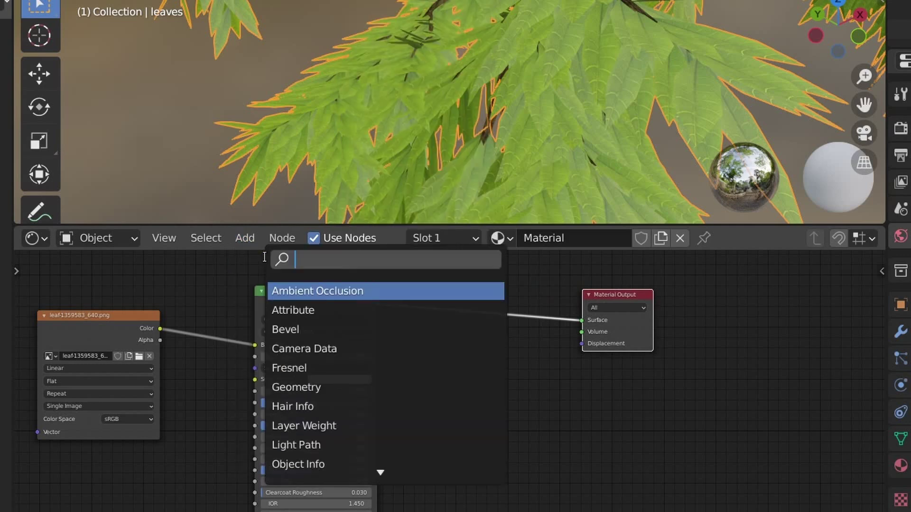
type("tran")
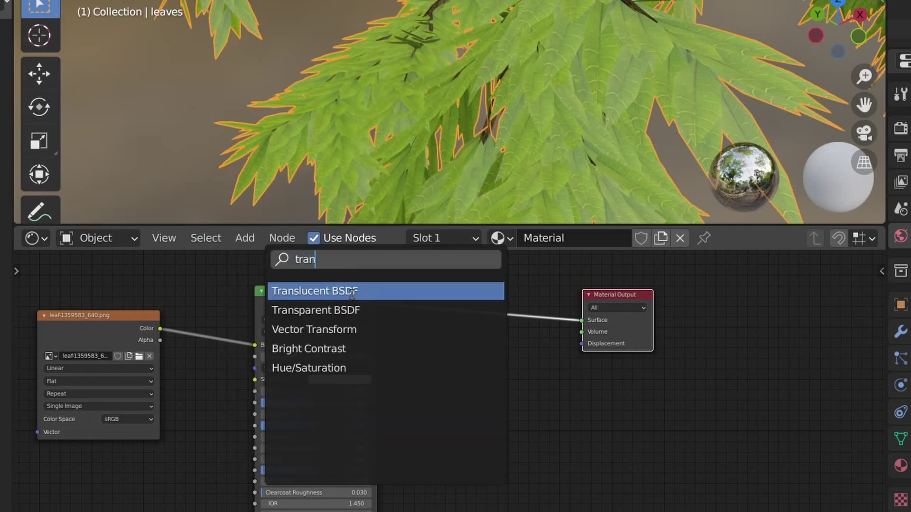
key("Return")
left_click(593, 468)
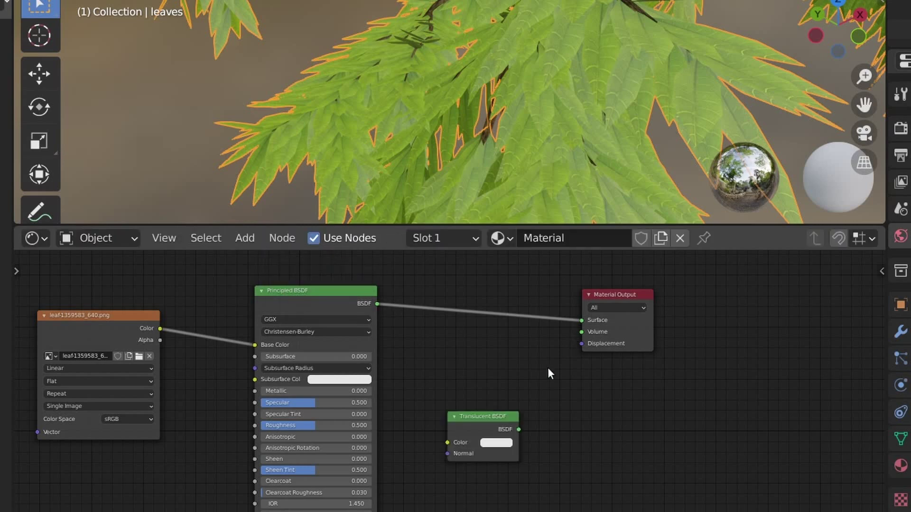
left_click_drag(492, 421, 509, 410)
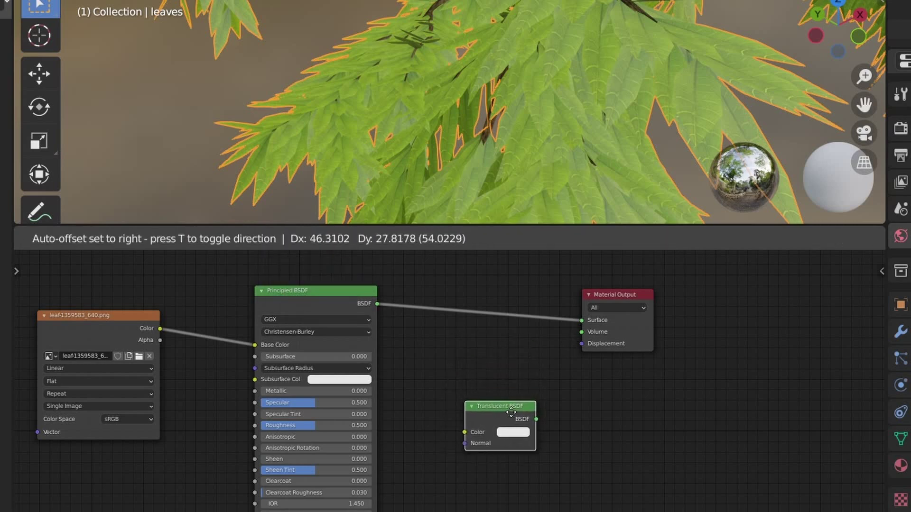
Insert an Add Shader before the output, wiring Translucent BSDF into it and leaf image colour into Translucent.
left_click(256, 238)
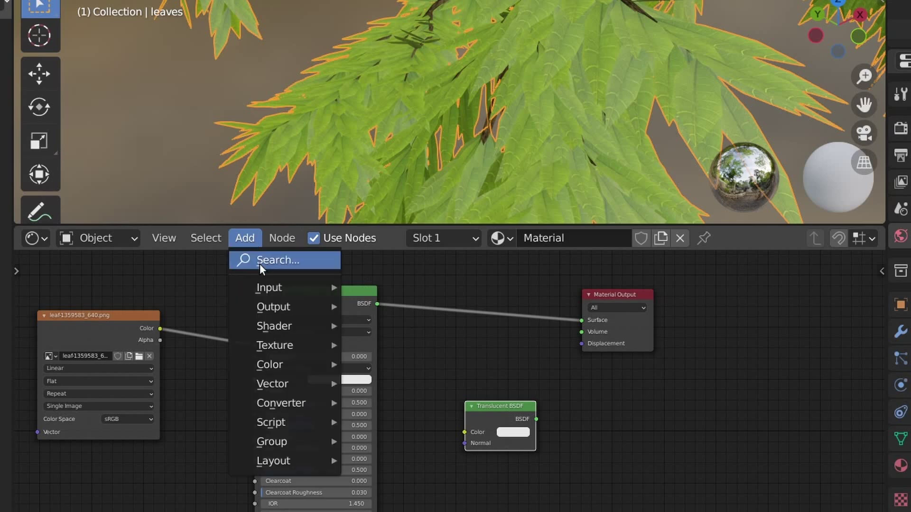
left_click(260, 263)
type("a")
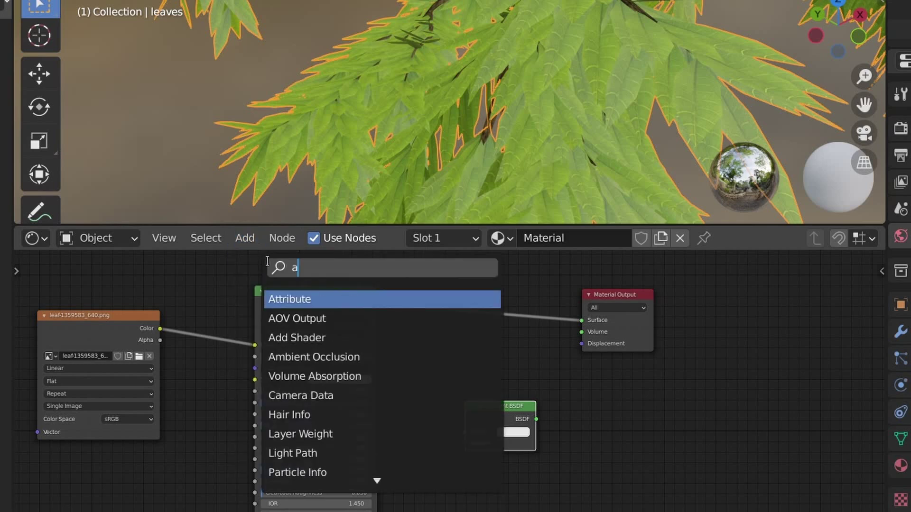
type("dd")
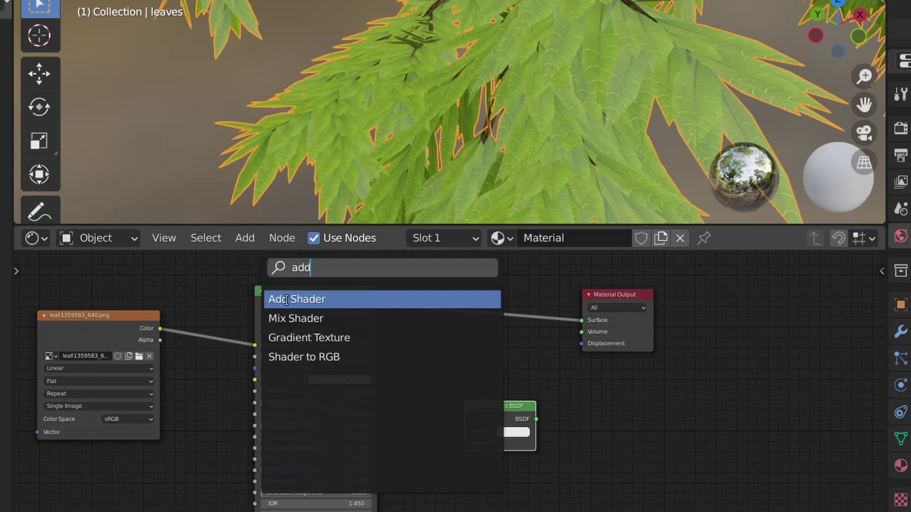
left_click(286, 300)
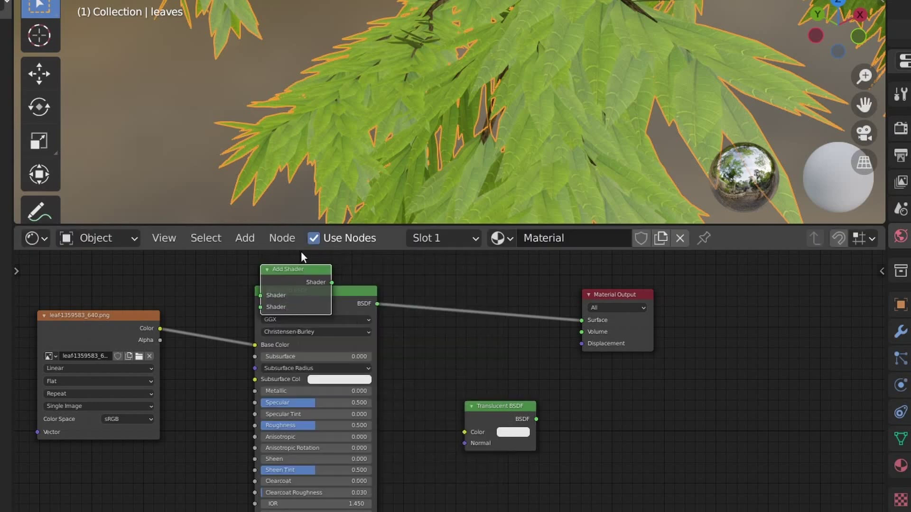
mouse_move(286, 268)
left_mouse_down()
mouse_move(468, 291)
mouse_move(466, 282)
left_mouse_up()
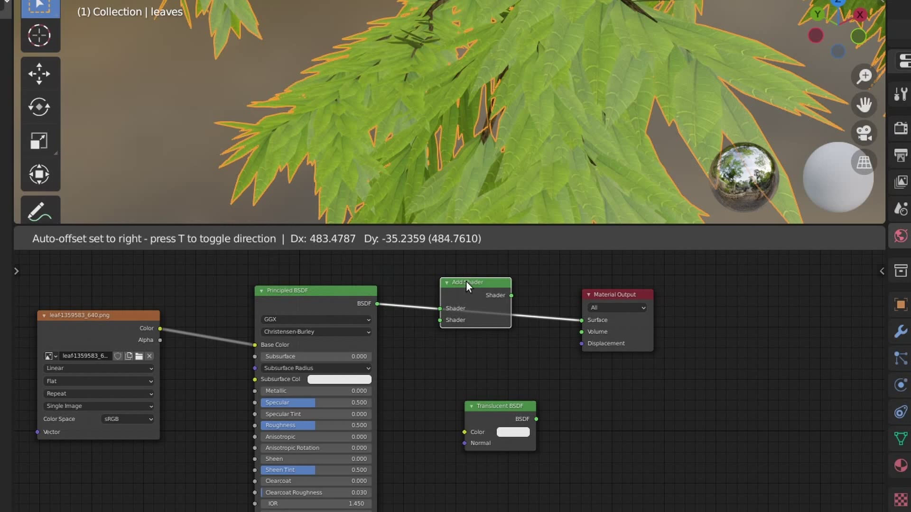
left_click(465, 283)
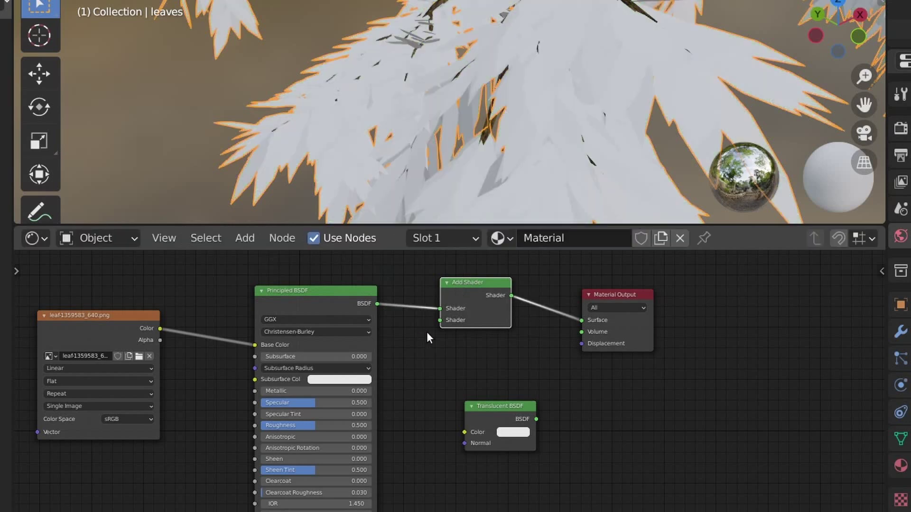
mouse_move(491, 406)
left_mouse_down()
mouse_move(418, 387)
mouse_move(439, 320)
left_mouse_up()
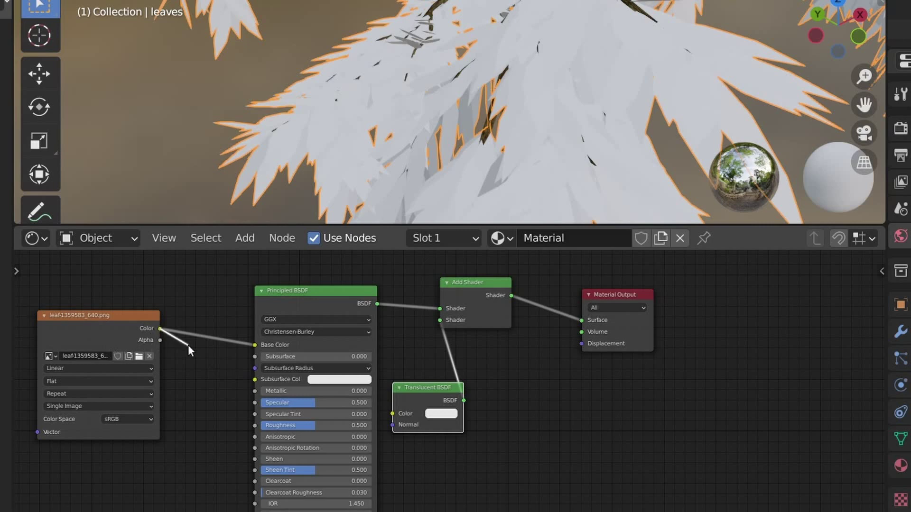
left_click_drag(188, 345, 397, 415)
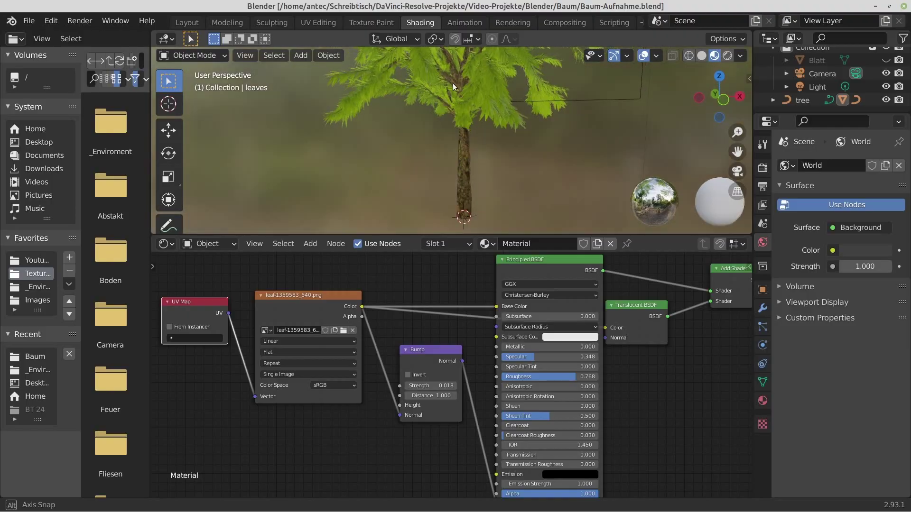
Save the Baum-Aufnahme.blend file.
scroll(445, 116, "down", 2)
scroll(485, 120, "down", 2)
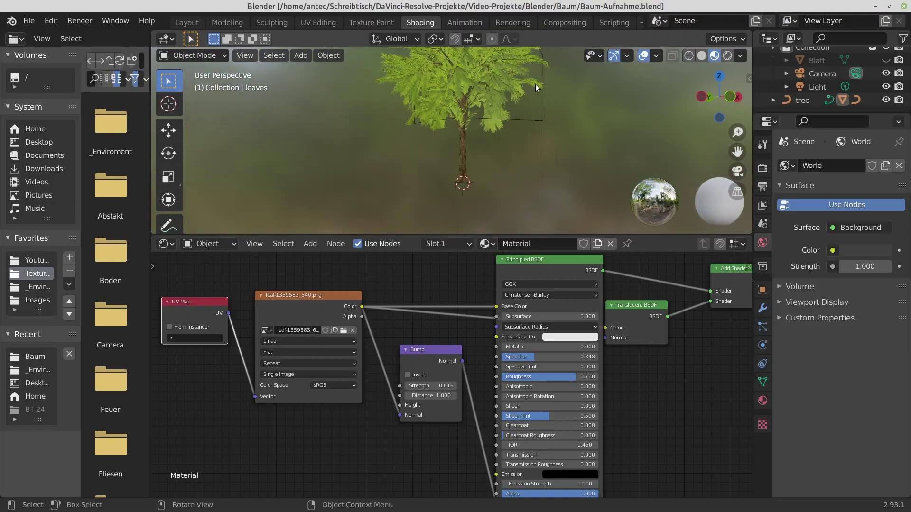
middle_click_drag(535, 84, 380, 89)
key("ctrl+s")
scroll(496, 98, "up", 1)
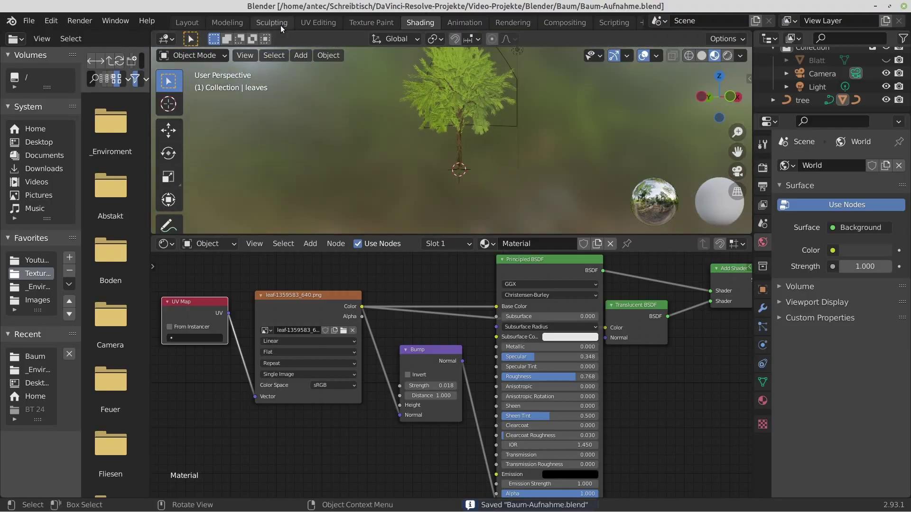
In Layout, add a plane at the tree's base and scale it to 5.431.
left_click(187, 22)
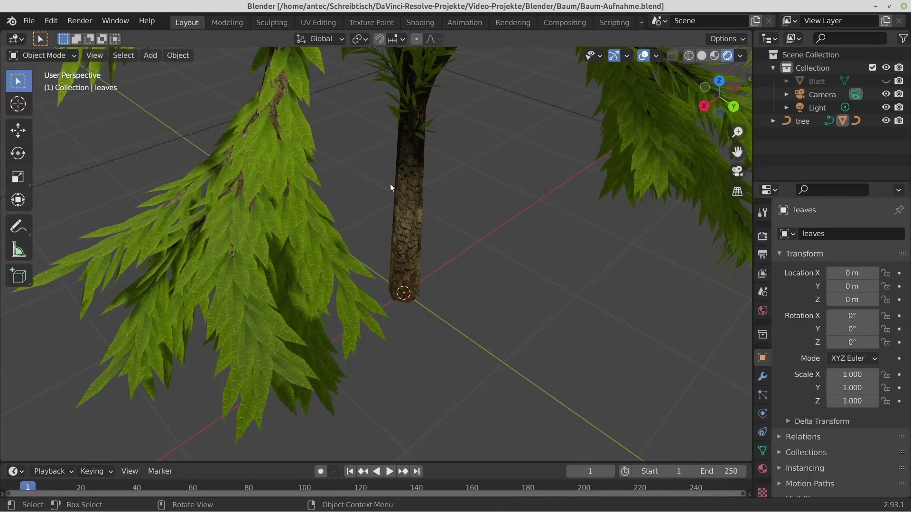
scroll(392, 189, "down", 4)
mouse_move(394, 193)
middle_mouse_down()
mouse_move(390, 167)
mouse_move(456, 291)
middle_mouse_up()
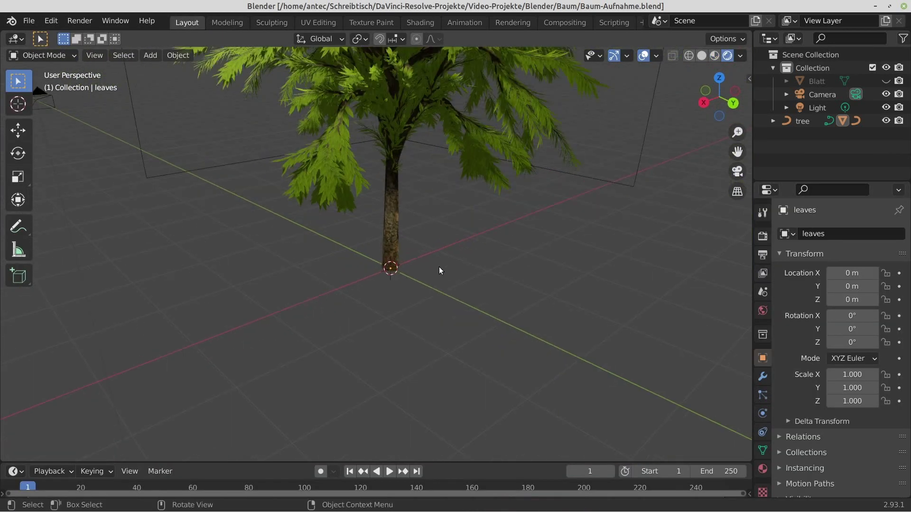
key("shift+a")
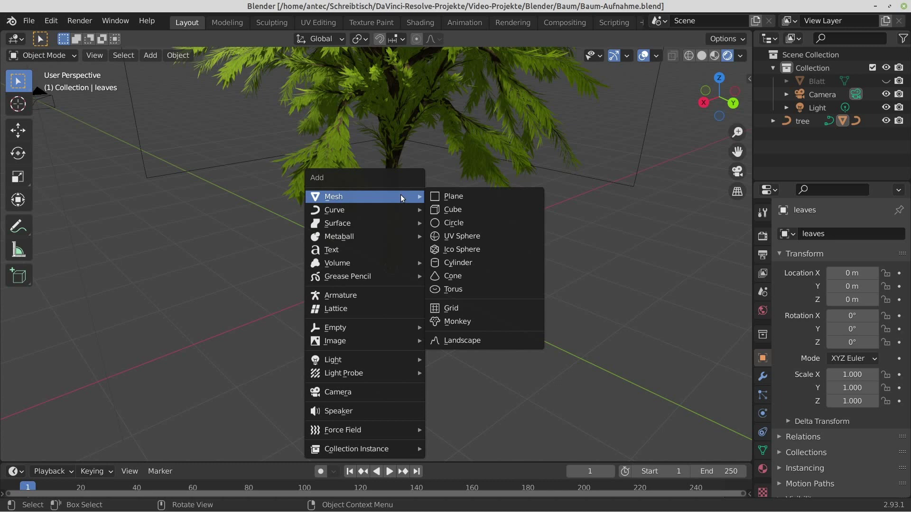
left_click(456, 195)
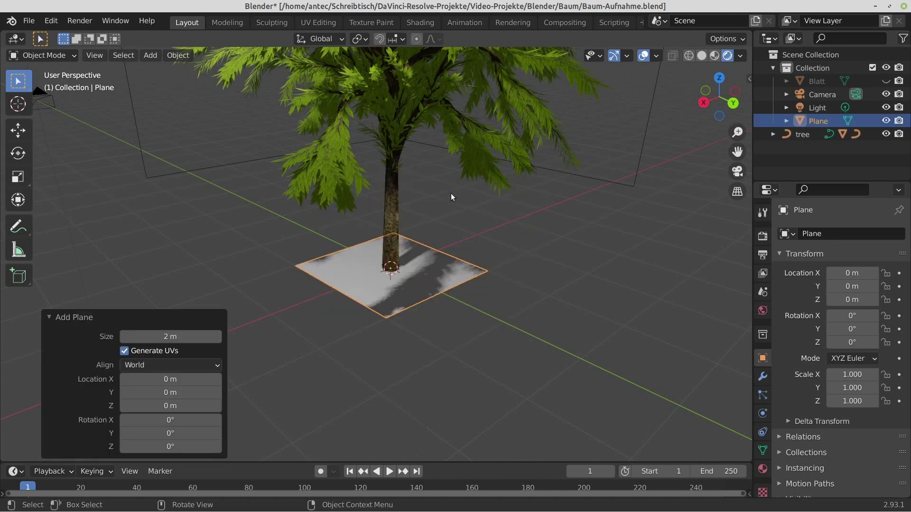
key("s")
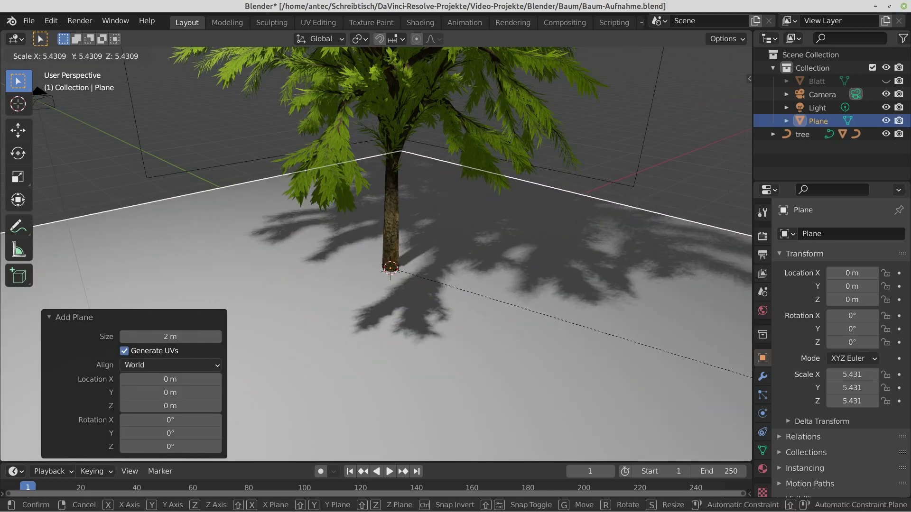
left_click(752, 377)
middle_click_drag(475, 259, 323, 258)
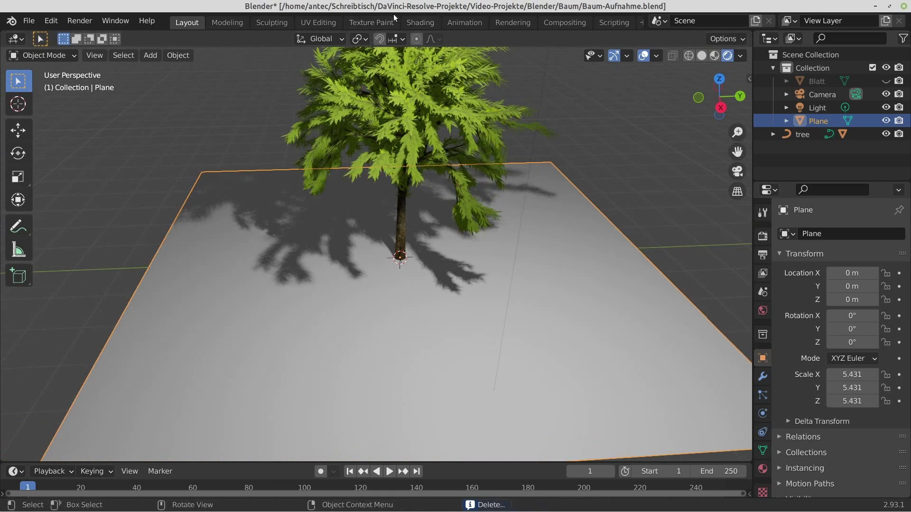
left_click(416, 22)
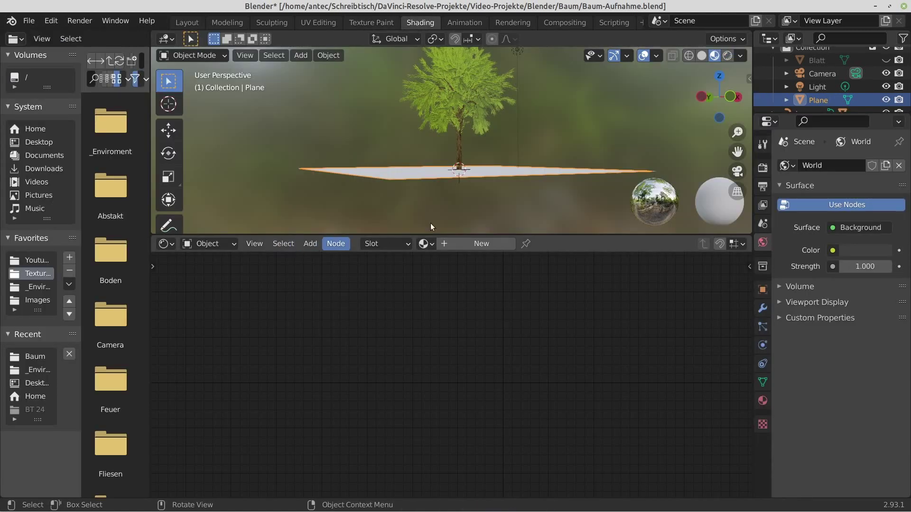
Create a new plane material with the muddy soil image feeding Base Color.
left_click(466, 246)
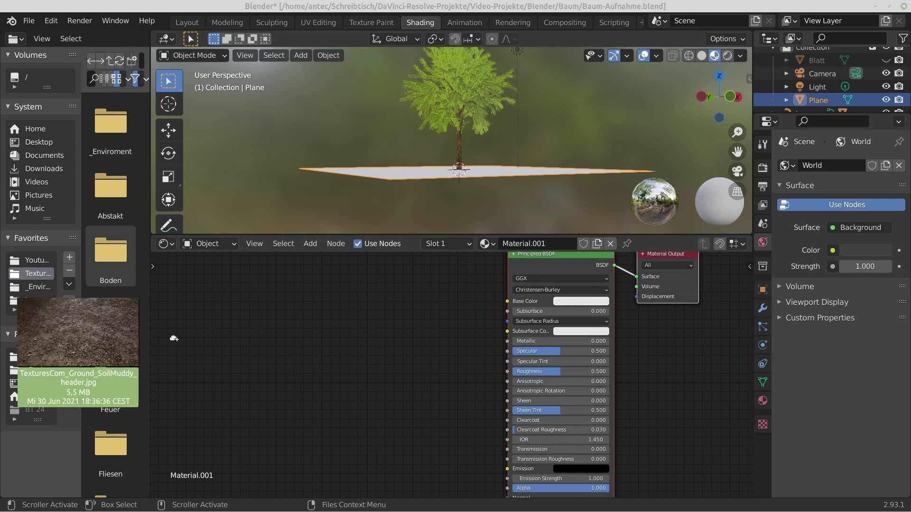
left_click_drag(76, 341, 324, 330)
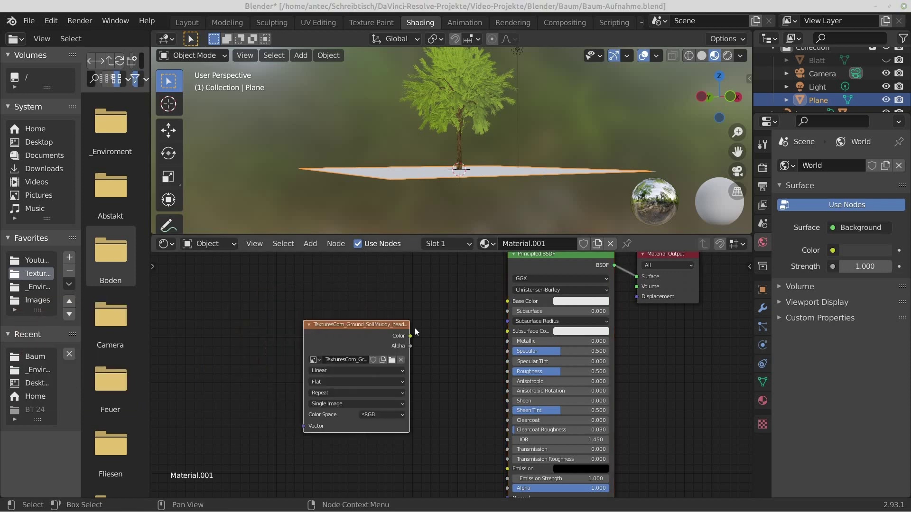
left_click_drag(409, 335, 507, 303)
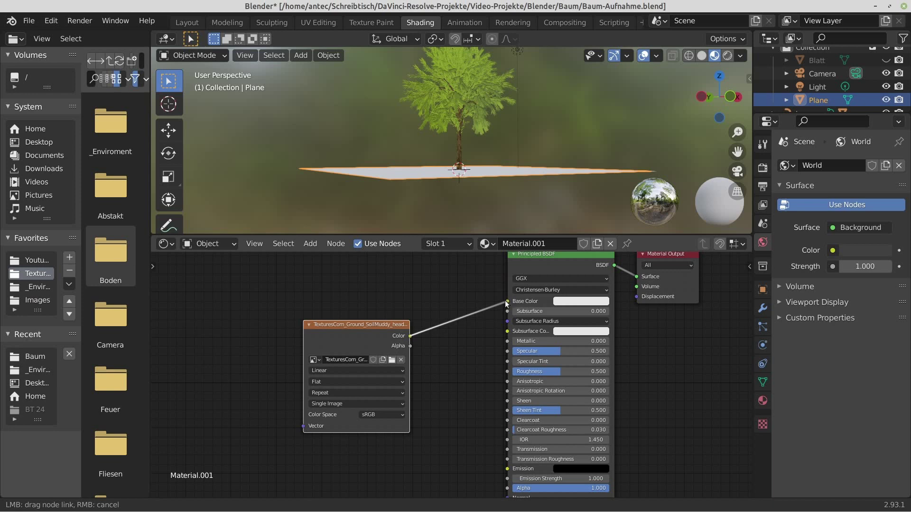
middle_click_drag(490, 146, 475, 193)
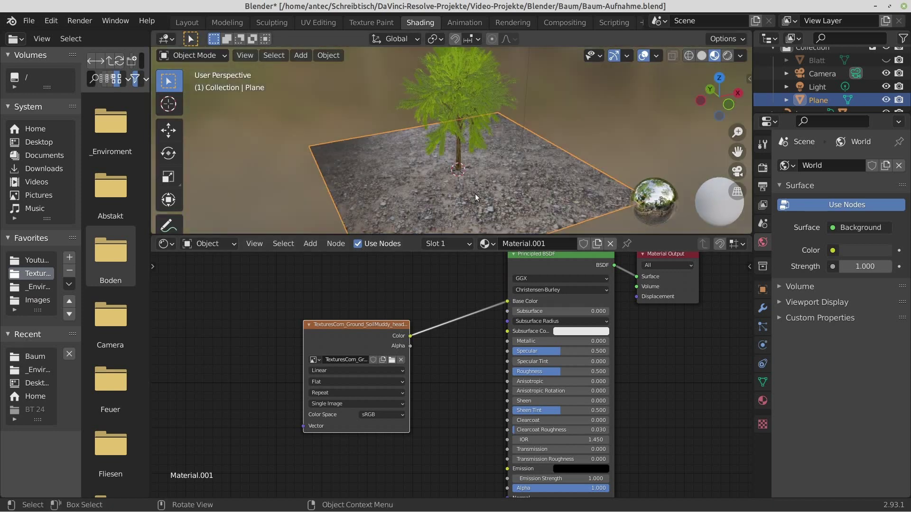
scroll(475, 194, "up", 2)
scroll(467, 195, "up", 2)
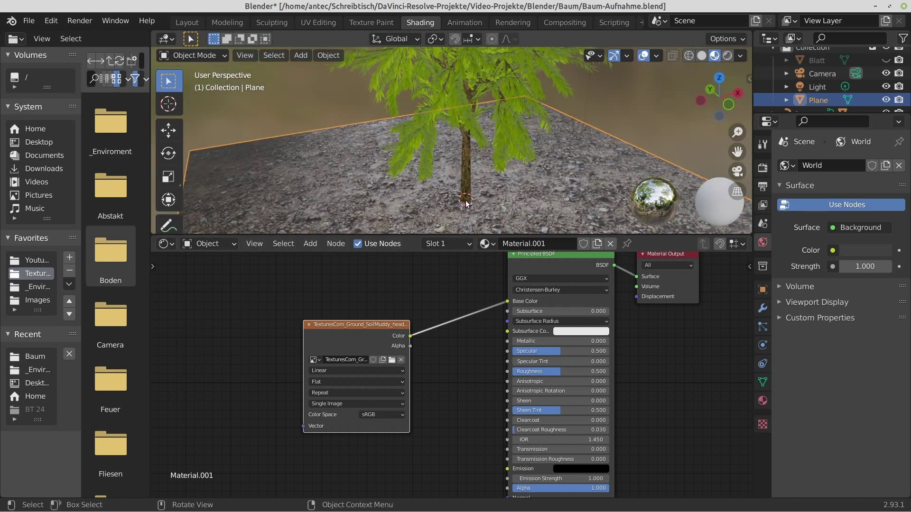
Lower the ground material's roughness to 0.331 and save the file.
mouse_move(466, 203)
middle_mouse_down()
mouse_move(489, 194)
mouse_move(501, 167)
middle_mouse_up()
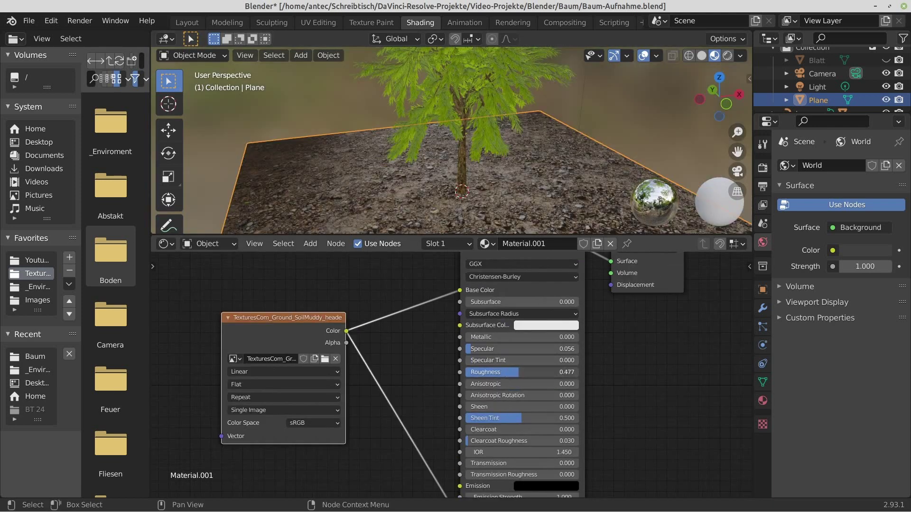
left_click_drag(518, 372, 505, 372)
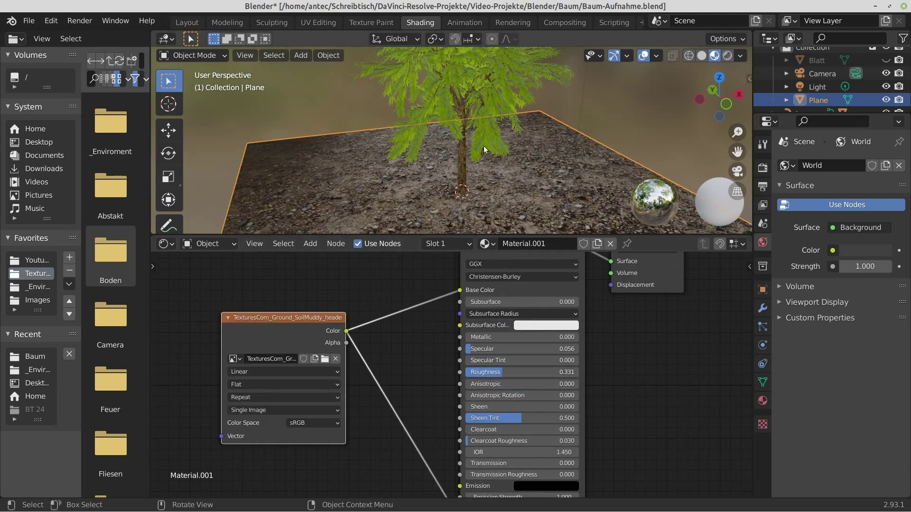
mouse_move(483, 146)
middle_mouse_down()
mouse_move(520, 140)
mouse_move(232, 59)
middle_mouse_up()
key("ctrl+s")
scroll(471, 161, "up", 3)
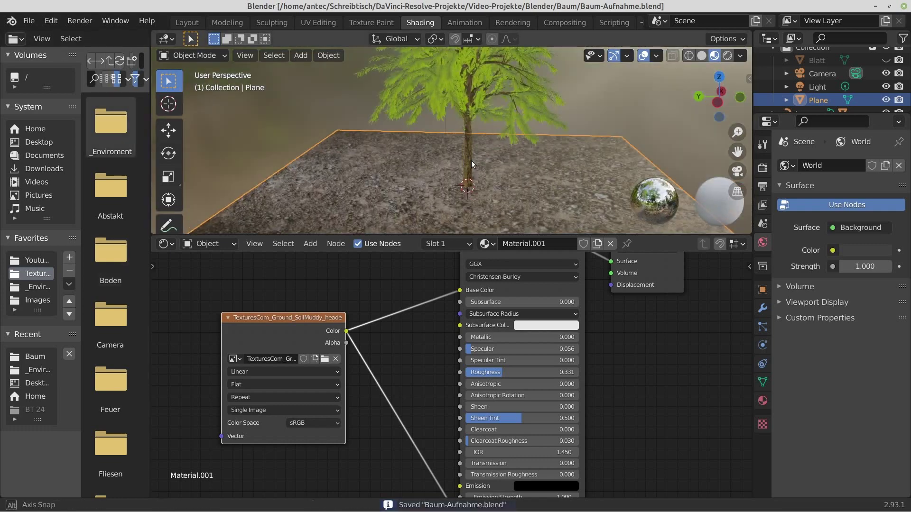
mouse_move(471, 160)
middle_mouse_down()
mouse_move(453, 190)
mouse_move(377, 210)
mouse_move(459, 112)
middle_mouse_up()
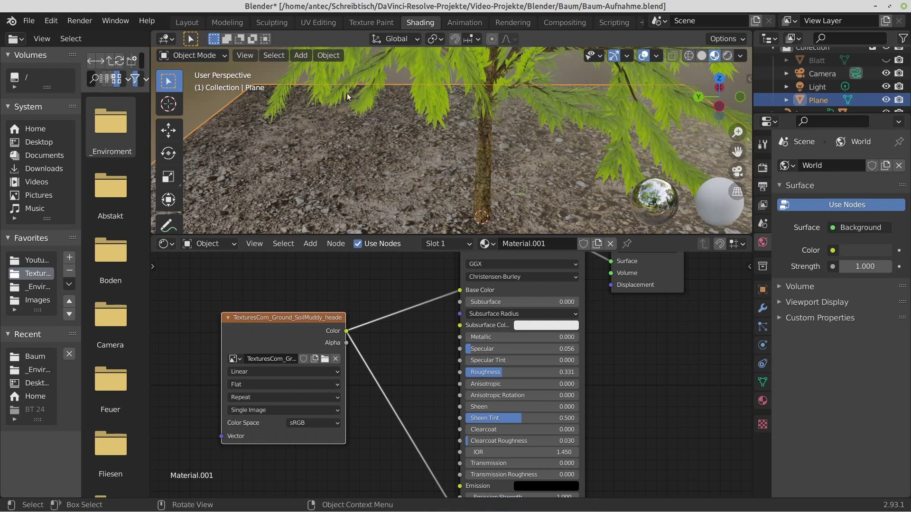
In the Modeling workspace, subdivide the ground plane with 10 cuts.
left_click(186, 22)
left_click(227, 21)
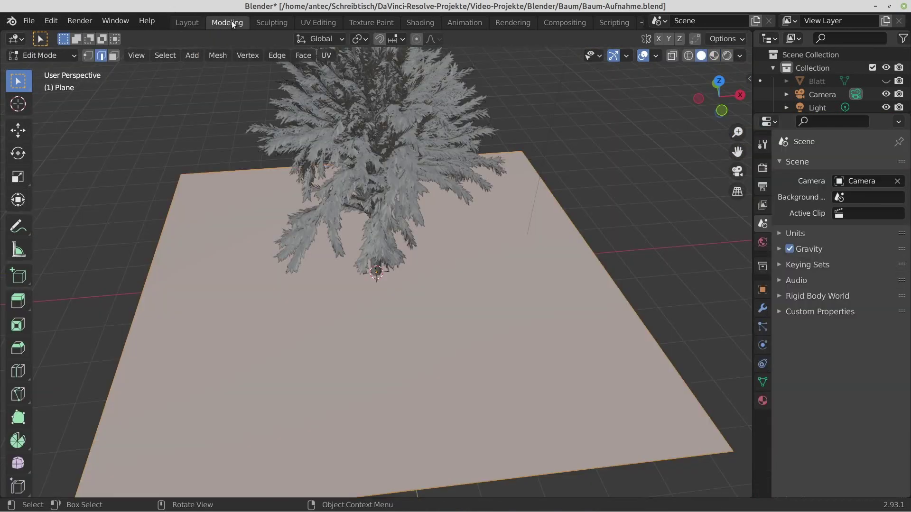
middle_click_drag(294, 212, 206, 297)
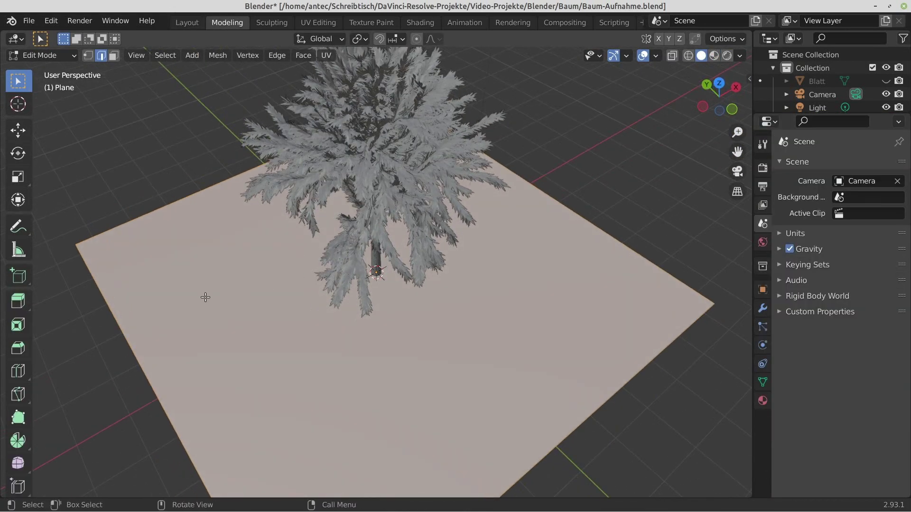
right_click(240, 285)
left_click(240, 115)
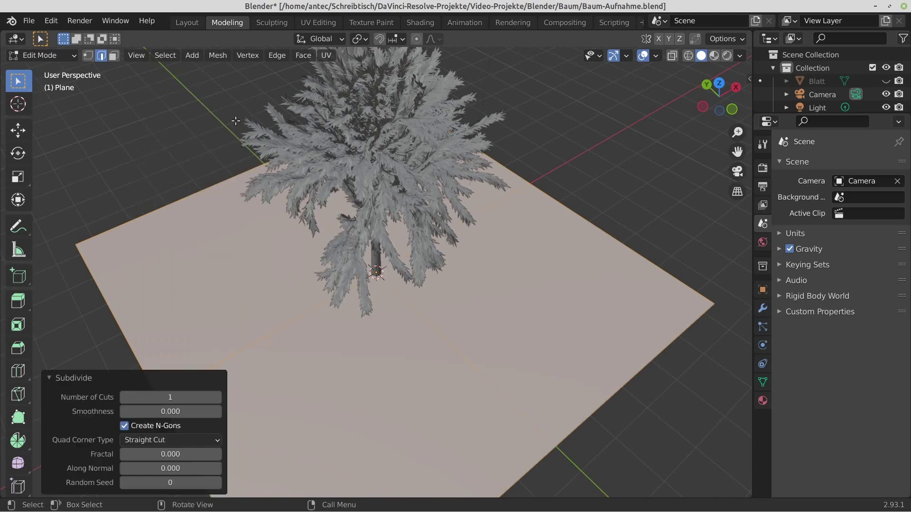
left_click_drag(161, 396, 185, 396)
Subdivide the whole plane a second time for a finer grid.
key("alt+a")
key("a")
right_click(260, 349)
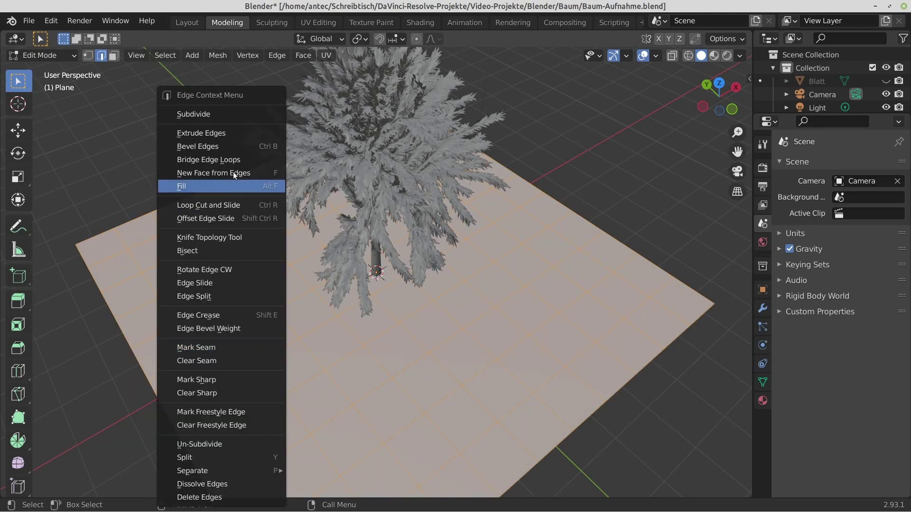
left_click(240, 115)
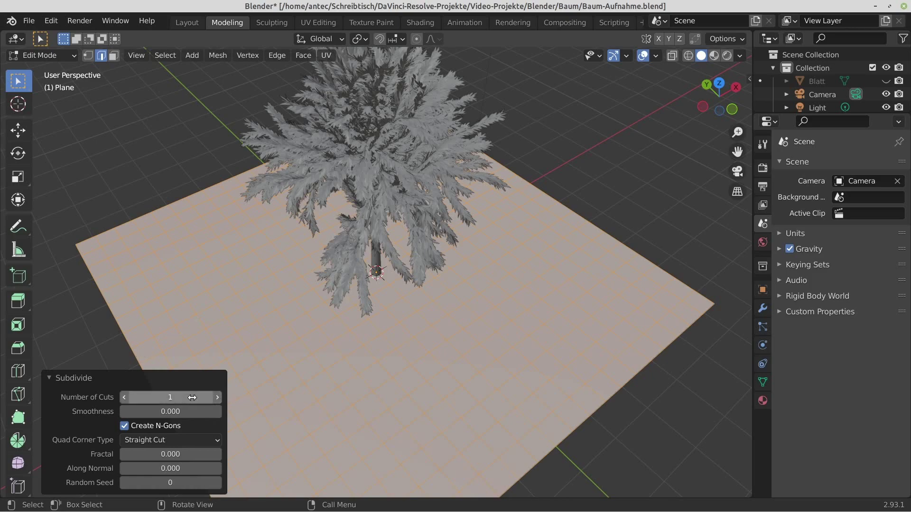
mouse_move(170, 397)
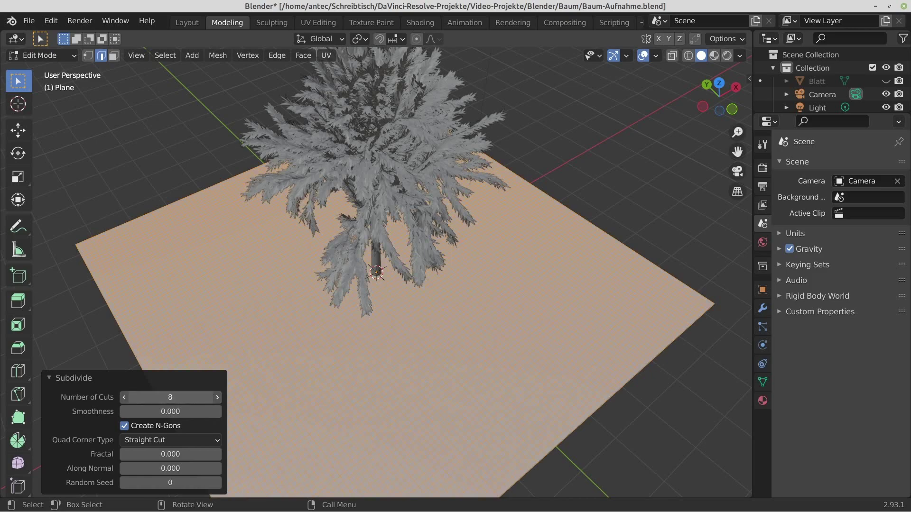
key("alt+a")
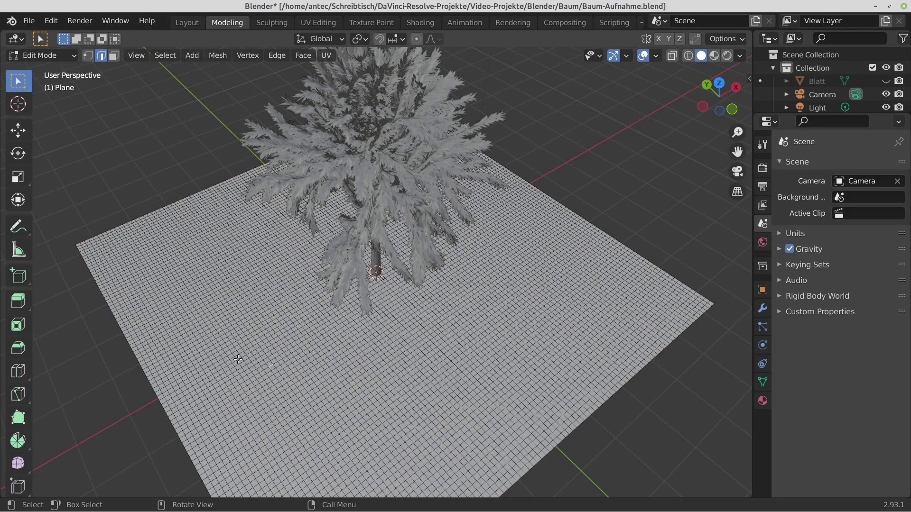
middle_click_drag(234, 359, 313, 327)
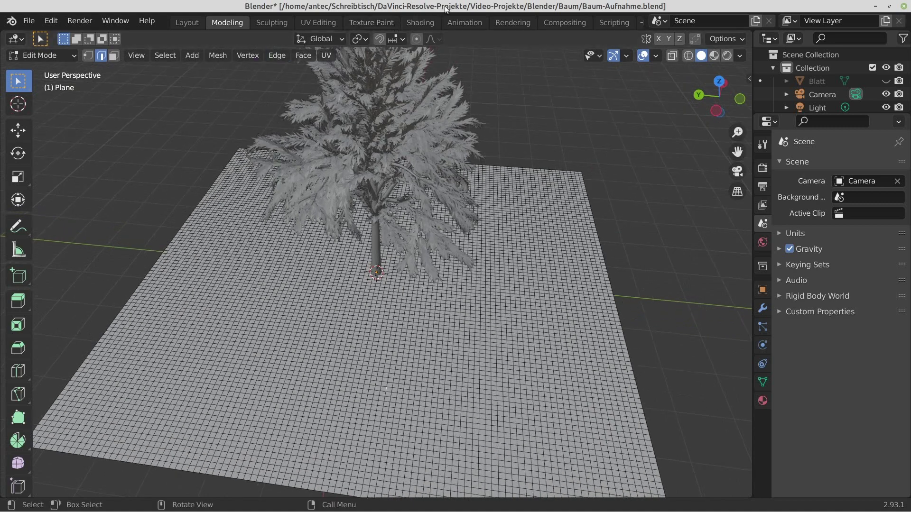
left_click(269, 23)
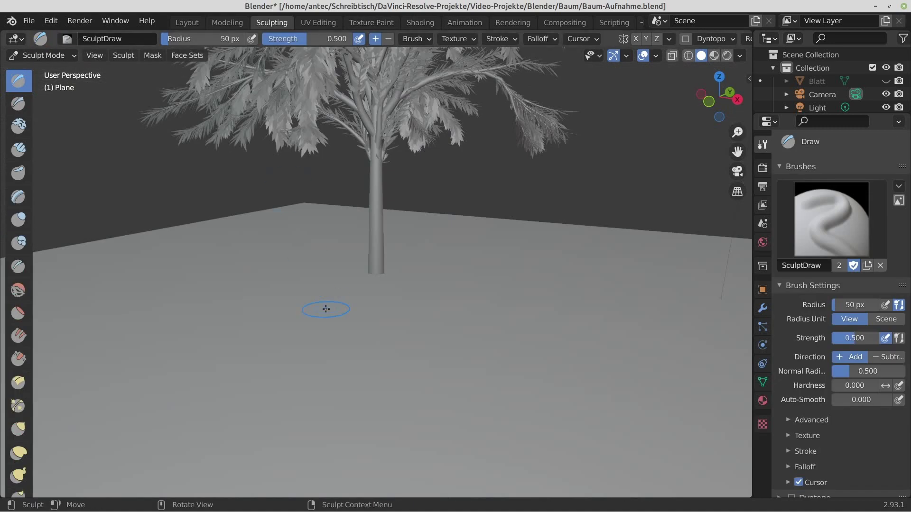
With a 272 px Draw brush, sculpt a trunk-base mound plus waves and grooves, then return to Object Mode.
middle_click_drag(325, 309, 375, 284)
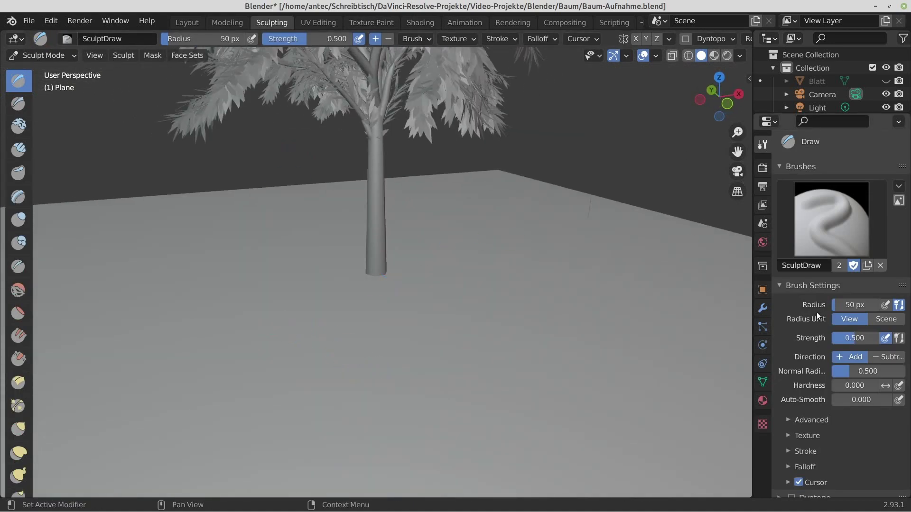
left_click_drag(849, 305, 902, 305)
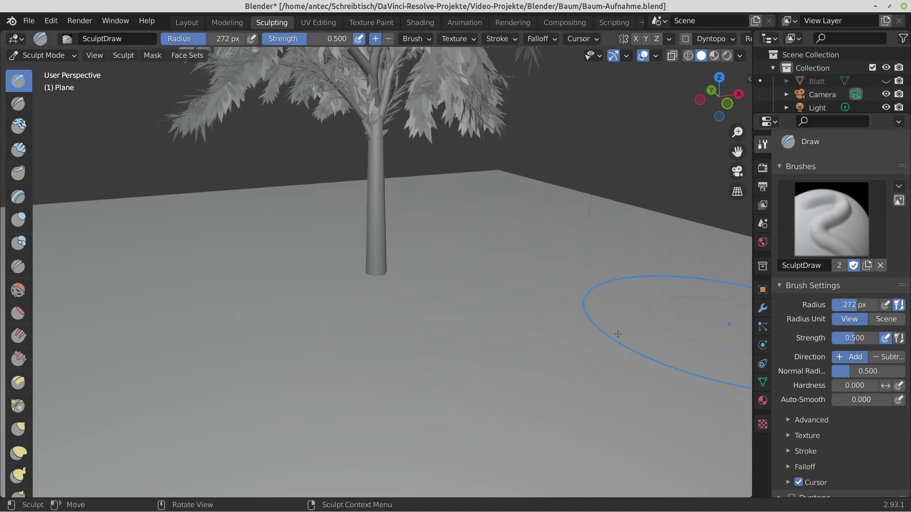
mouse_move(335, 294)
left_mouse_down()
mouse_move(386, 294)
mouse_move(341, 323)
left_mouse_up()
mouse_move(190, 427)
middle_mouse_down()
mouse_move(262, 429)
mouse_move(264, 463)
middle_mouse_up()
left_click_drag(264, 463, 570, 427)
middle_click_drag(569, 427, 436, 401)
left_click_drag(436, 401, 296, 172)
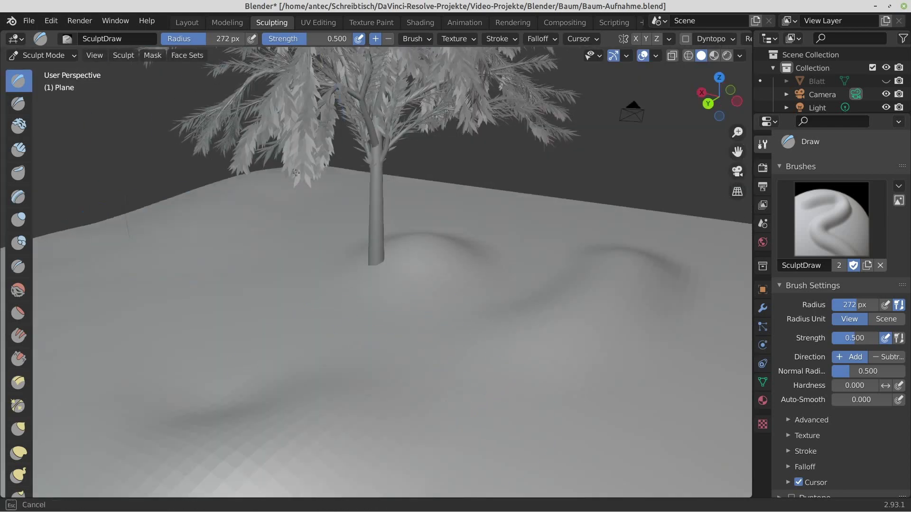
mouse_move(296, 173)
middle_mouse_down()
mouse_move(518, 193)
mouse_move(519, 223)
mouse_move(248, 376)
mouse_move(212, 447)
mouse_move(372, 336)
middle_mouse_up()
left_click_drag(372, 335, 361, 327)
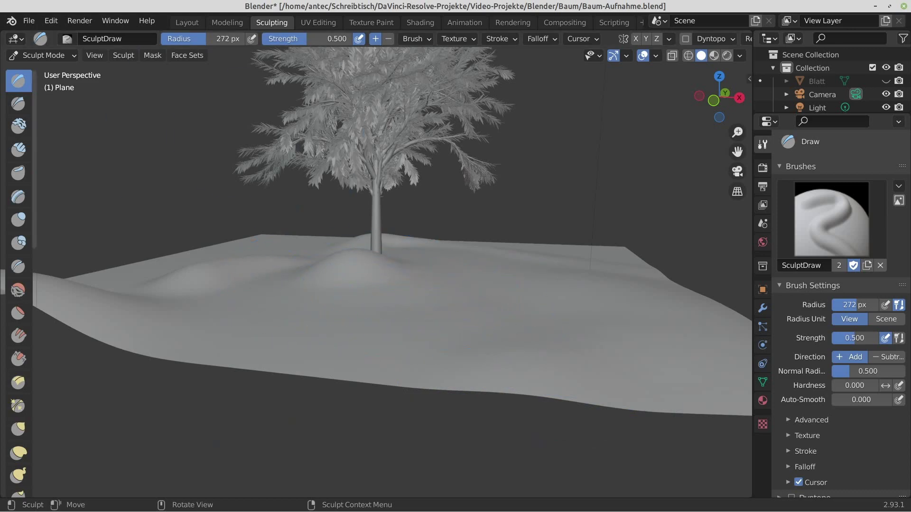
left_click(224, 22)
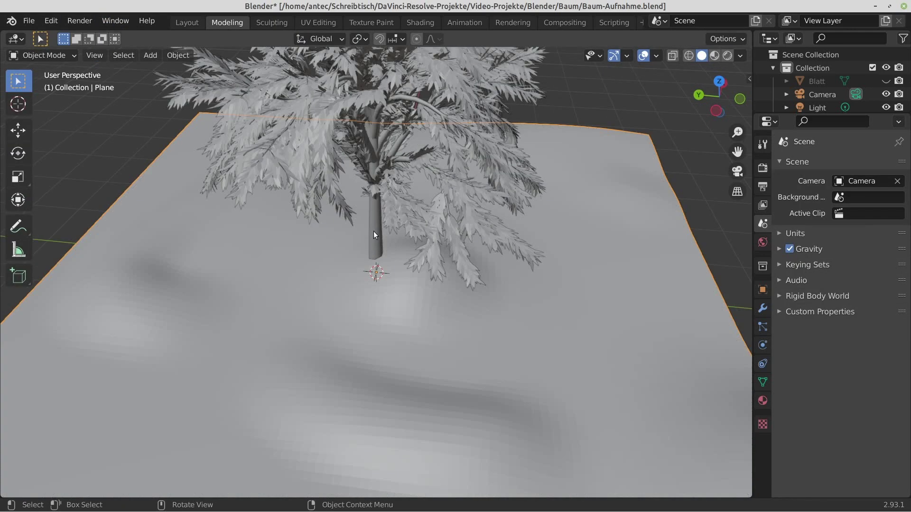
Move the tree in front view so it sits on the sculpted mound.
left_click(375, 234)
mouse_move(374, 234)
middle_mouse_down()
mouse_move(389, 277)
mouse_move(444, 269)
mouse_move(450, 255)
mouse_move(380, 90)
middle_mouse_up()
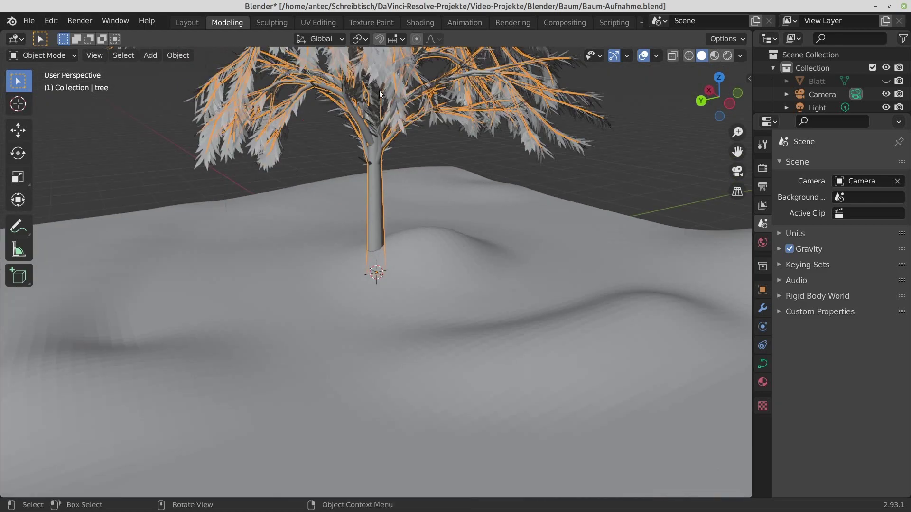
key("KP_1")
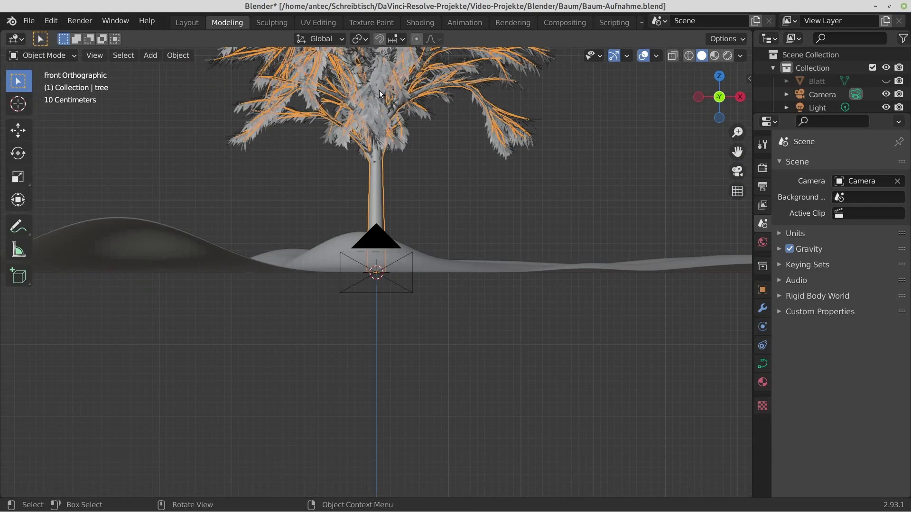
key("g")
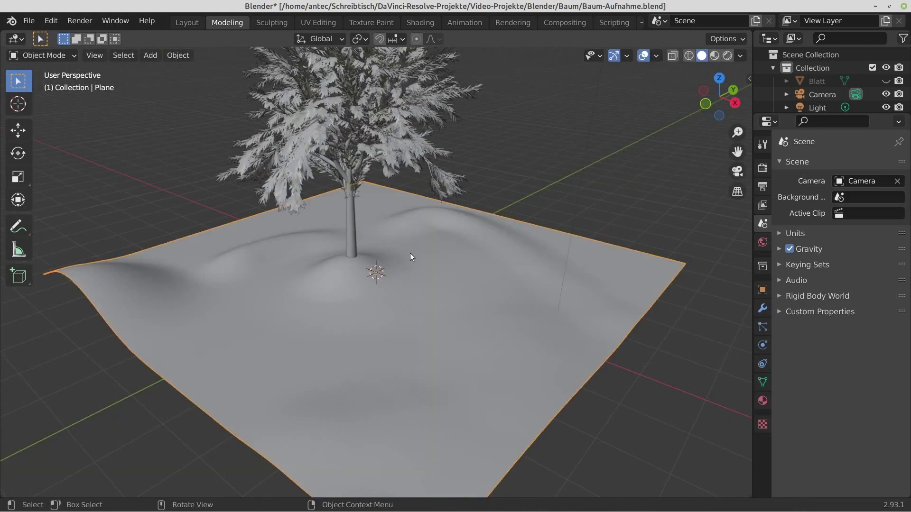
Shade the sculpted ground smooth and view the lit, textured scene in Rendered shading.
right_click(410, 254)
left_click(408, 246)
middle_click_drag(351, 331, 500, 320)
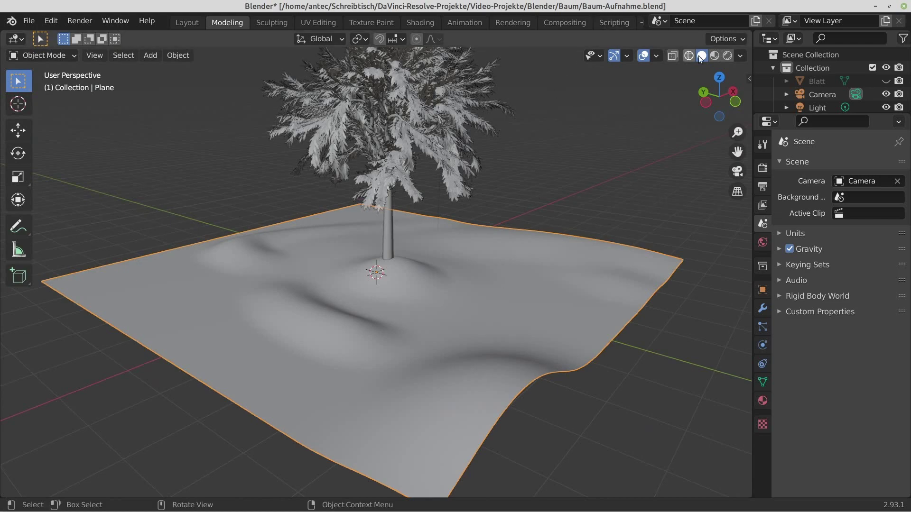
left_click(727, 56)
middle_click_drag(374, 289, 482, 285)
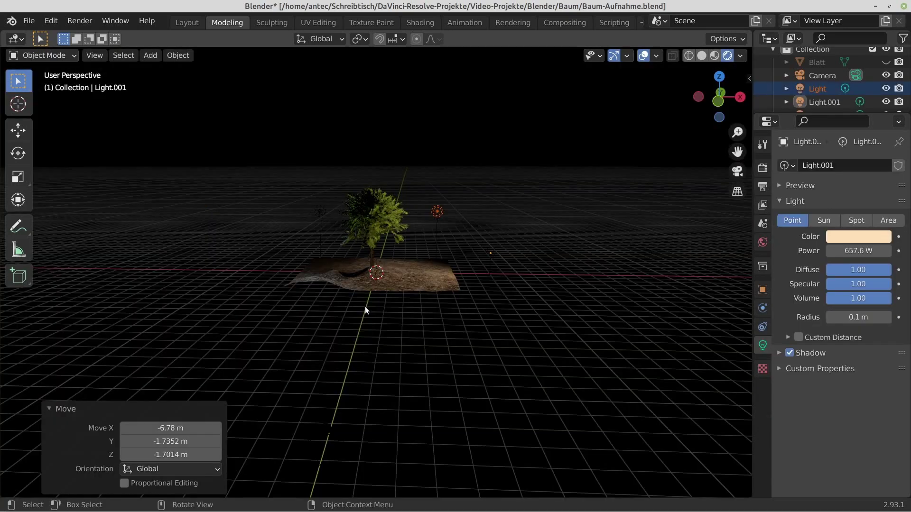
mouse_move(365, 307)
middle_mouse_down()
mouse_move(374, 302)
mouse_move(340, 323)
mouse_move(378, 280)
mouse_move(363, 289)
mouse_move(375, 297)
middle_mouse_up()
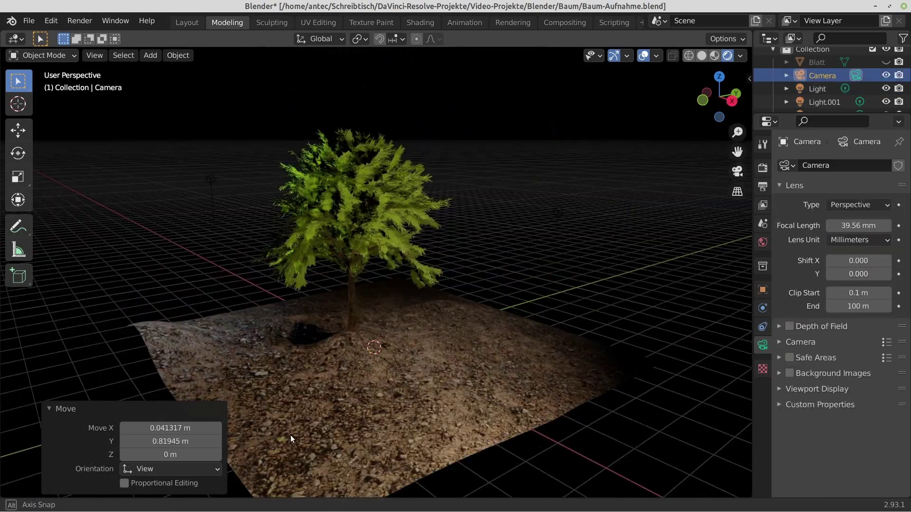
Switch to the scene camera, move it to frame the tree on its mound, and show the render.
middle_click_drag(290, 434, 287, 435)
key("KP_0")
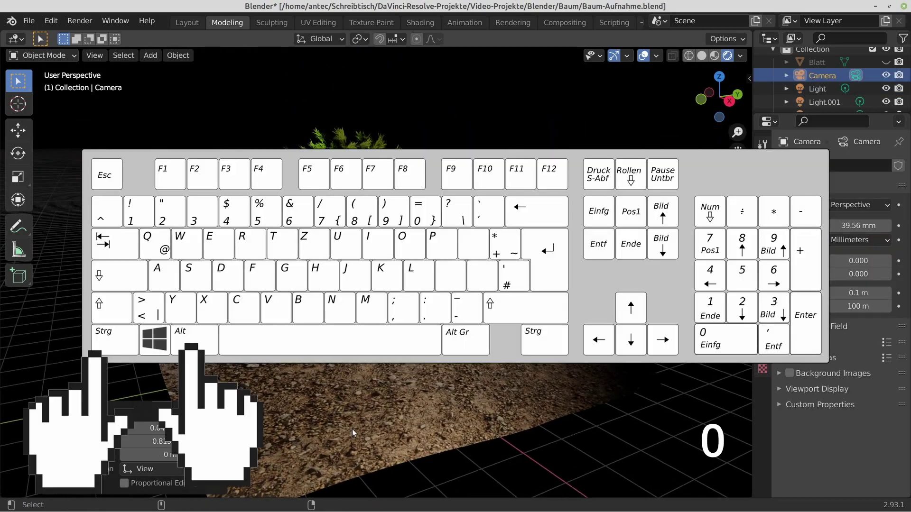
key("g")
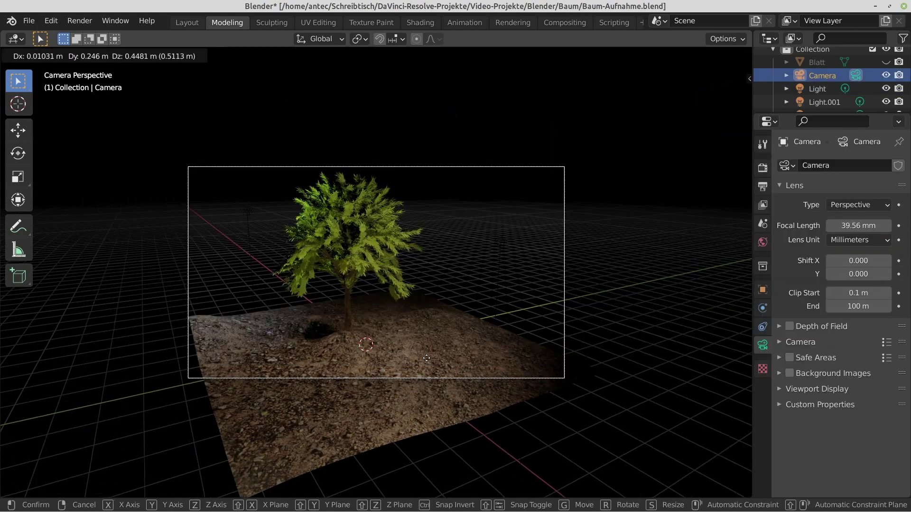
left_click(454, 353)
key("F11")
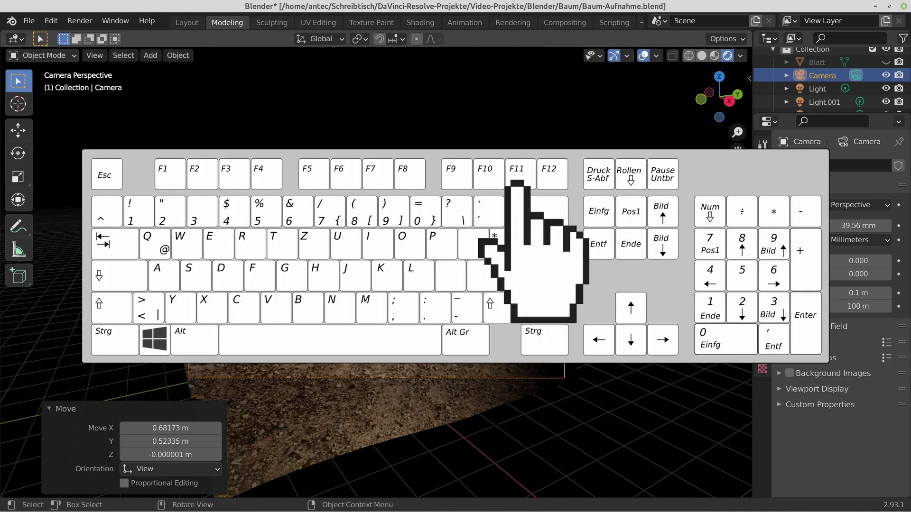